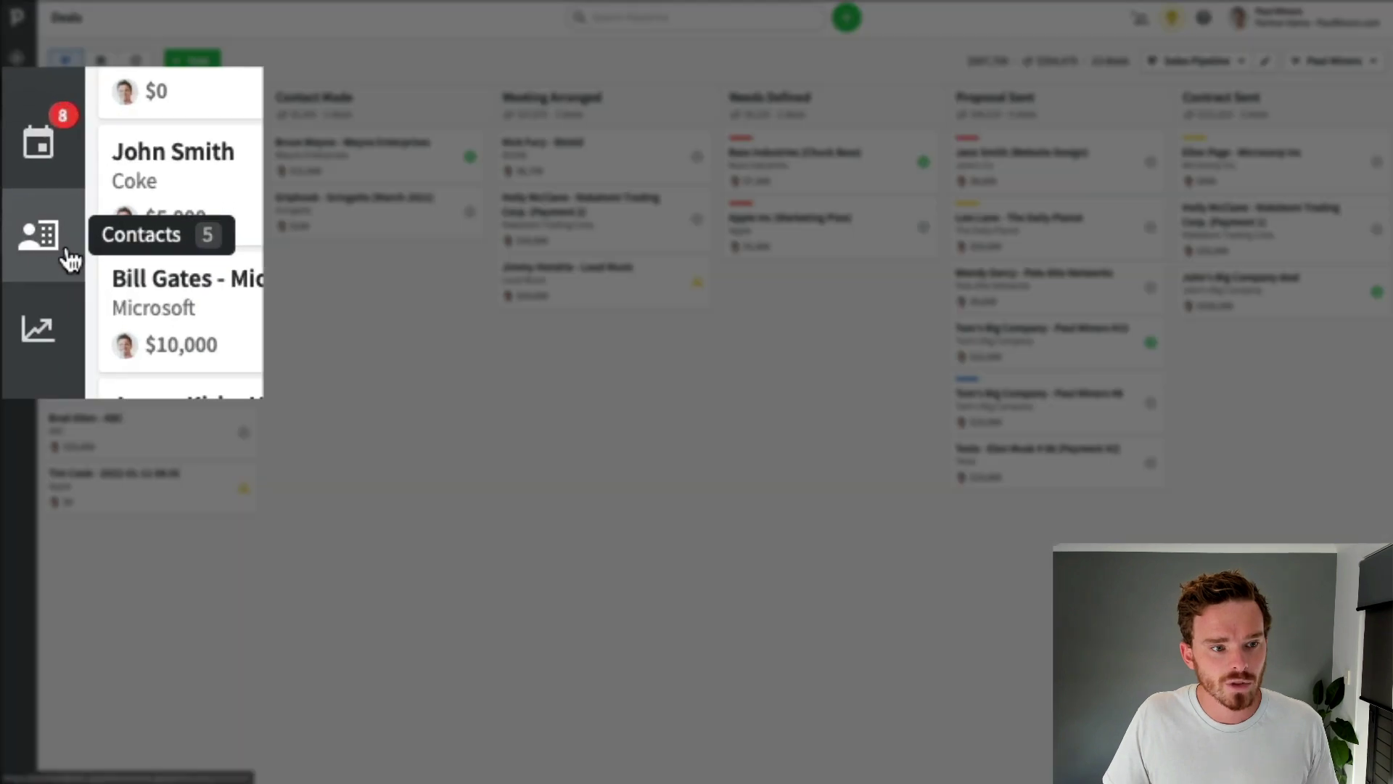
Show the Organisations list under Contacts, sorted by name.
{"action": "left_click", "coordinate": [69, 254]}
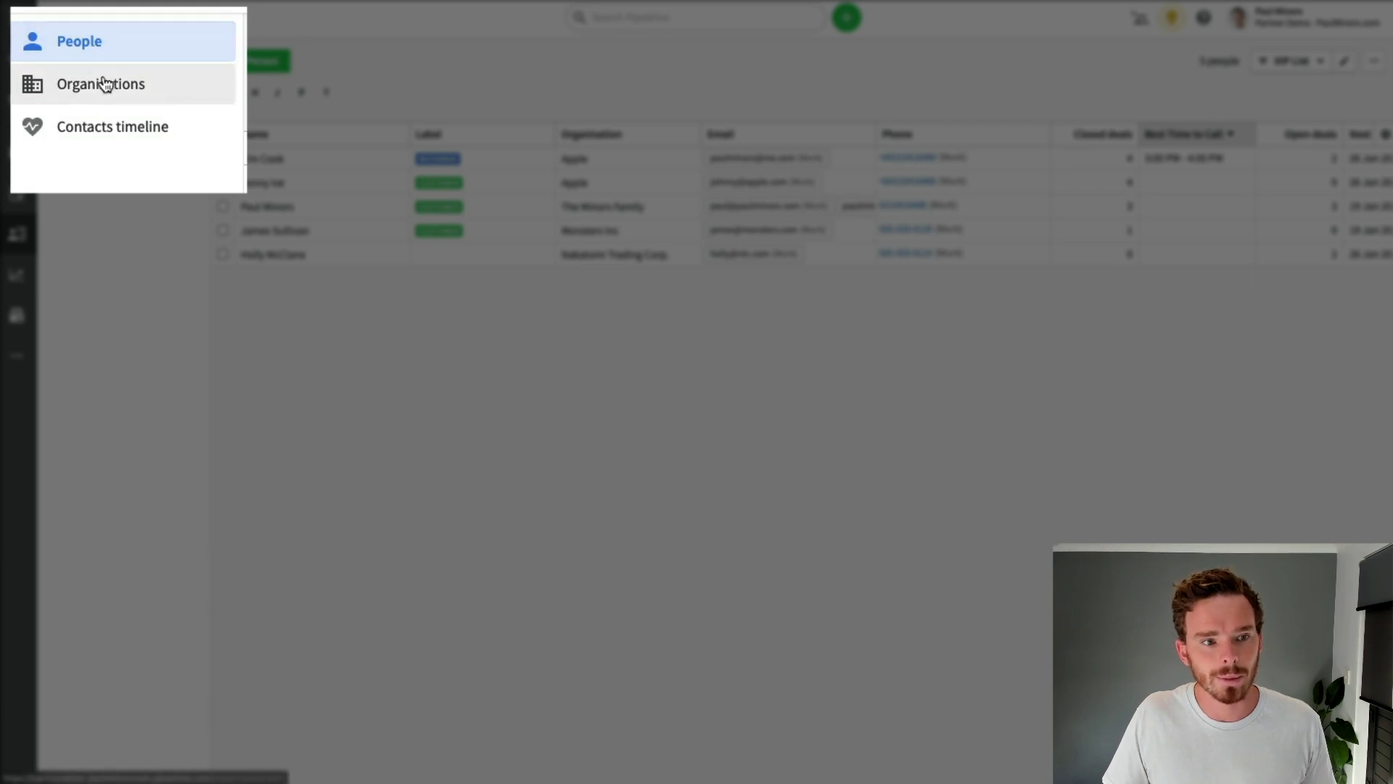
{"action": "left_click", "coordinate": [113, 86]}
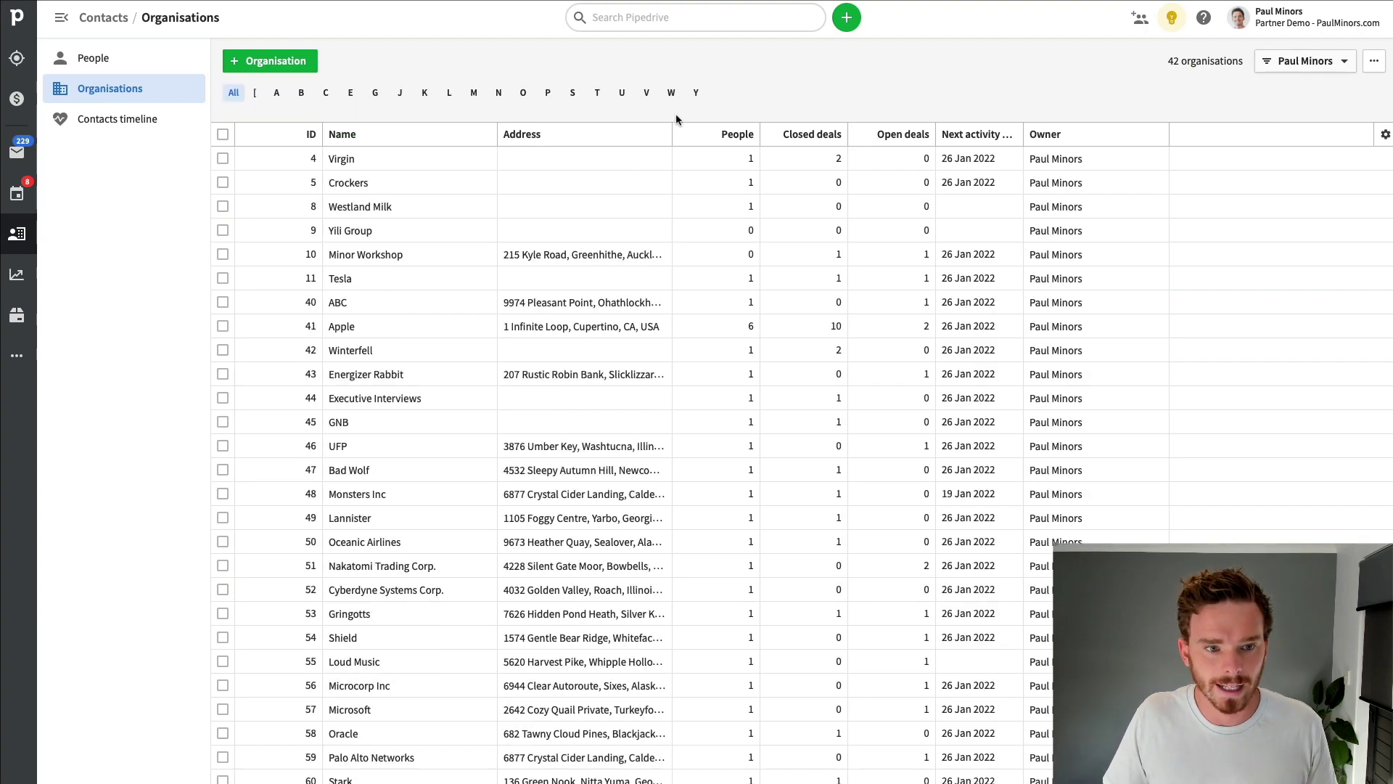
{"action": "left_click", "coordinate": [389, 134]}
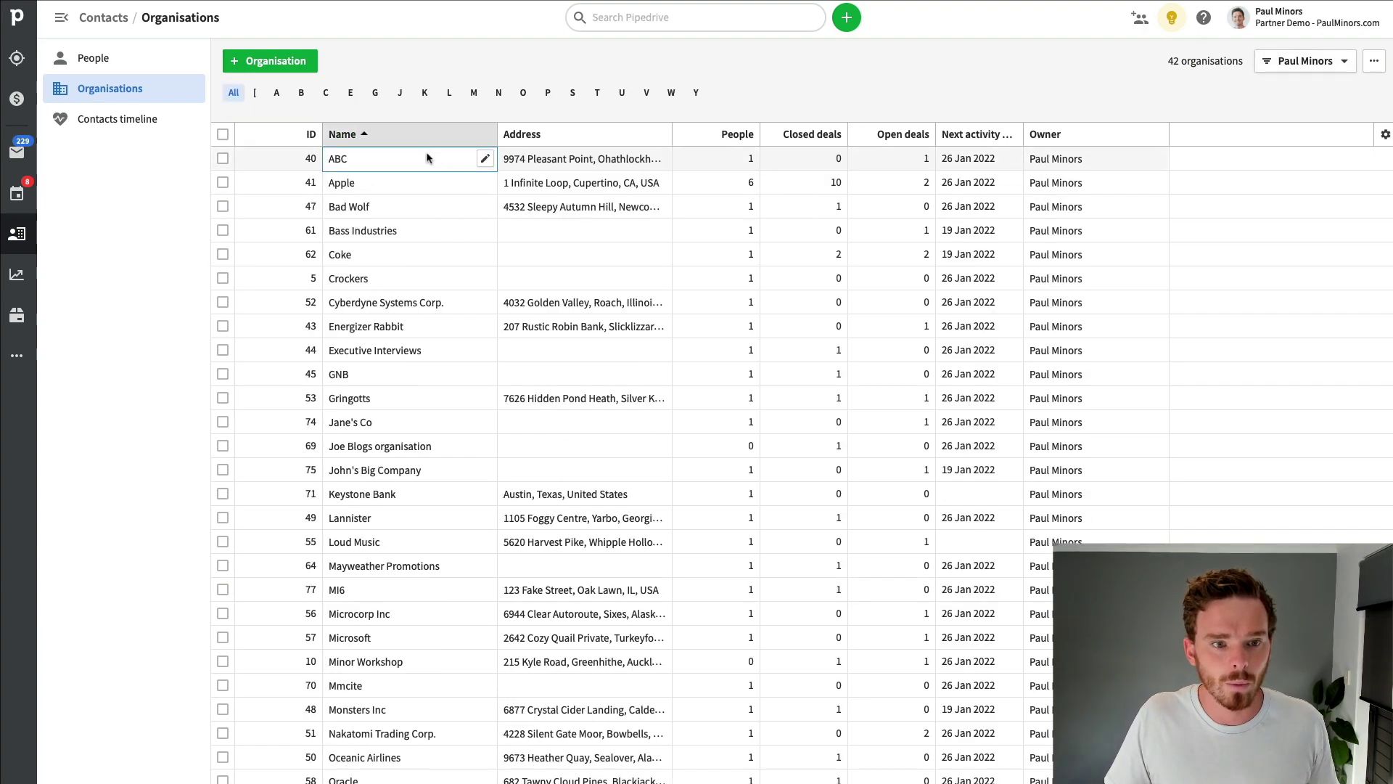
Open the Apple organisation's page and scroll through its deals, details and people.
{"action": "left_click", "coordinate": [347, 185]}
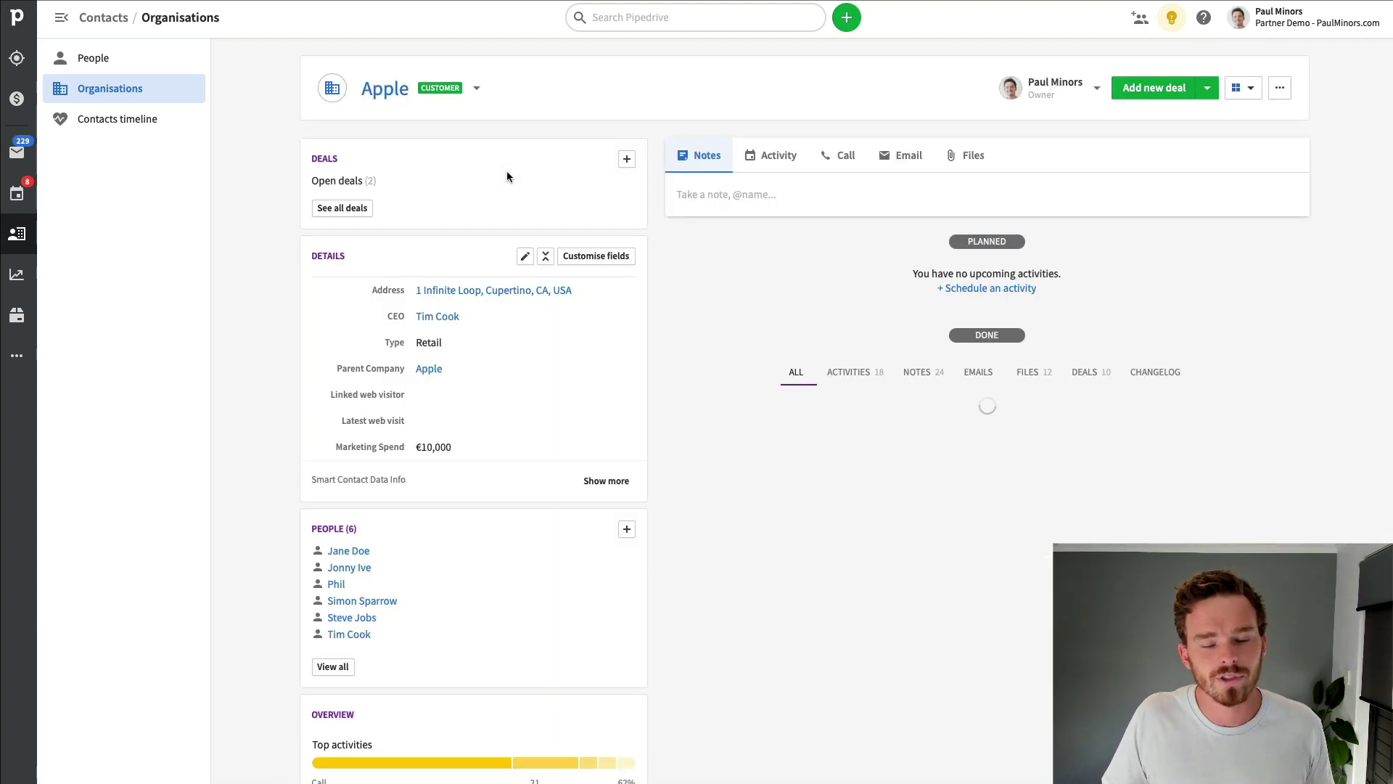
{"action": "scroll", "coordinate": [466, 269], "scroll_direction": "down", "scroll_amount": 5}
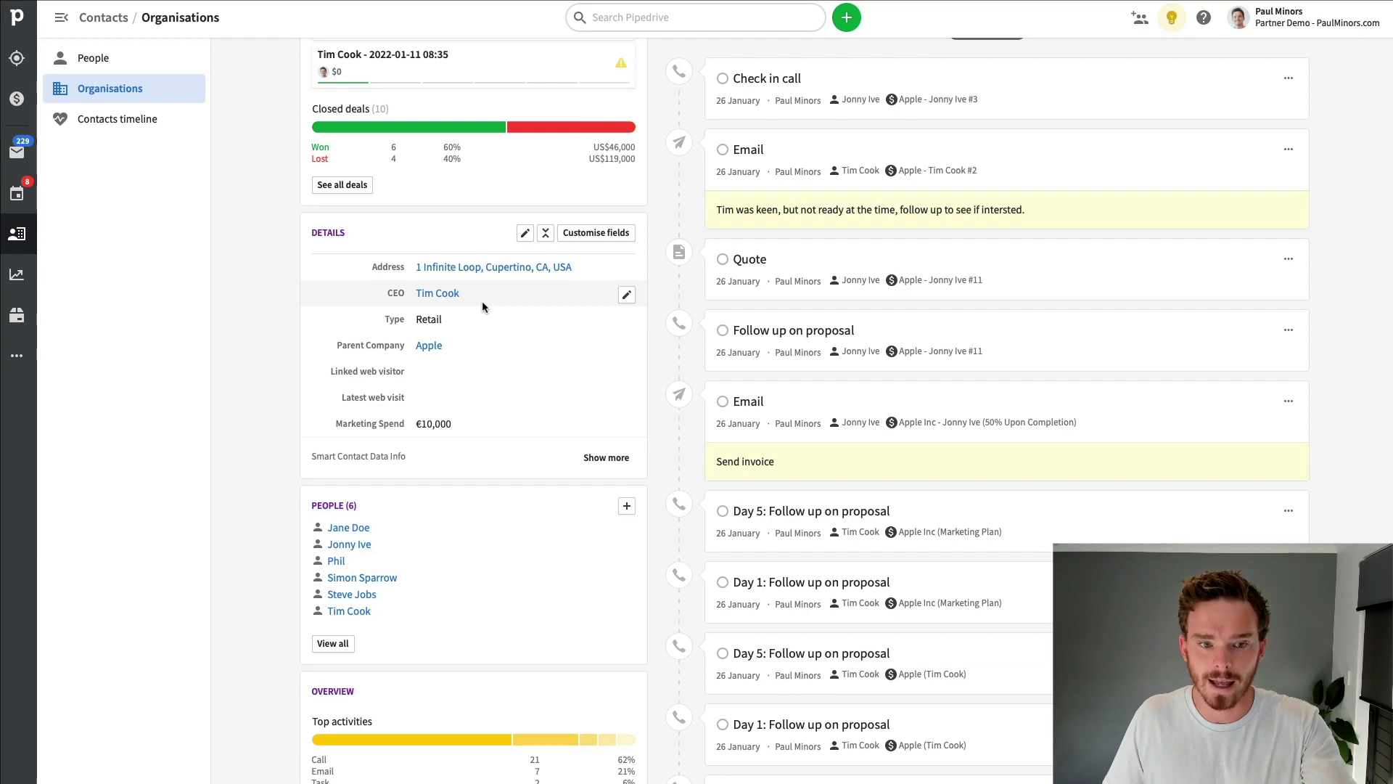
{"action": "scroll", "coordinate": [481, 299], "scroll_direction": "up", "scroll_amount": 3}
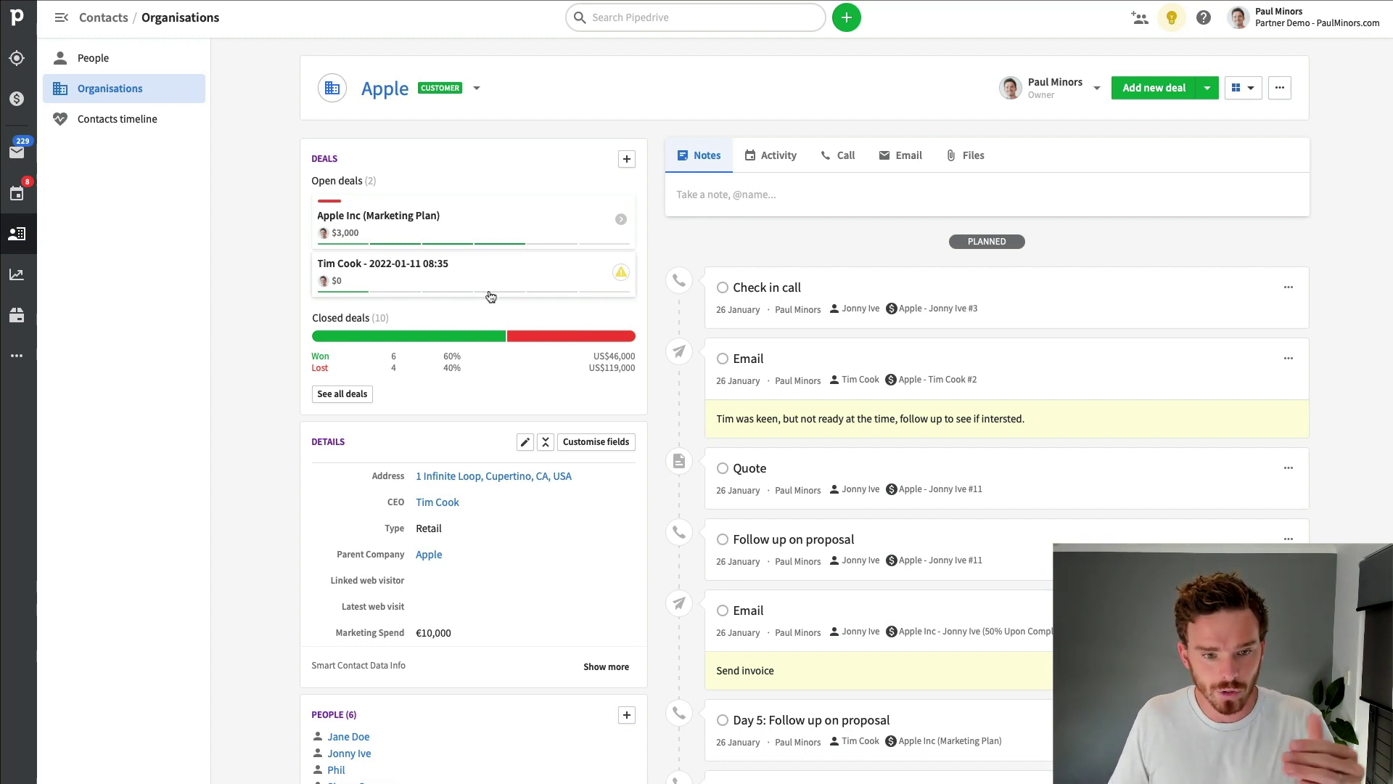
{"action": "scroll", "coordinate": [487, 390], "scroll_direction": "down", "scroll_amount": 1}
{"action": "scroll", "coordinate": [488, 390], "scroll_direction": "down", "scroll_amount": 2}
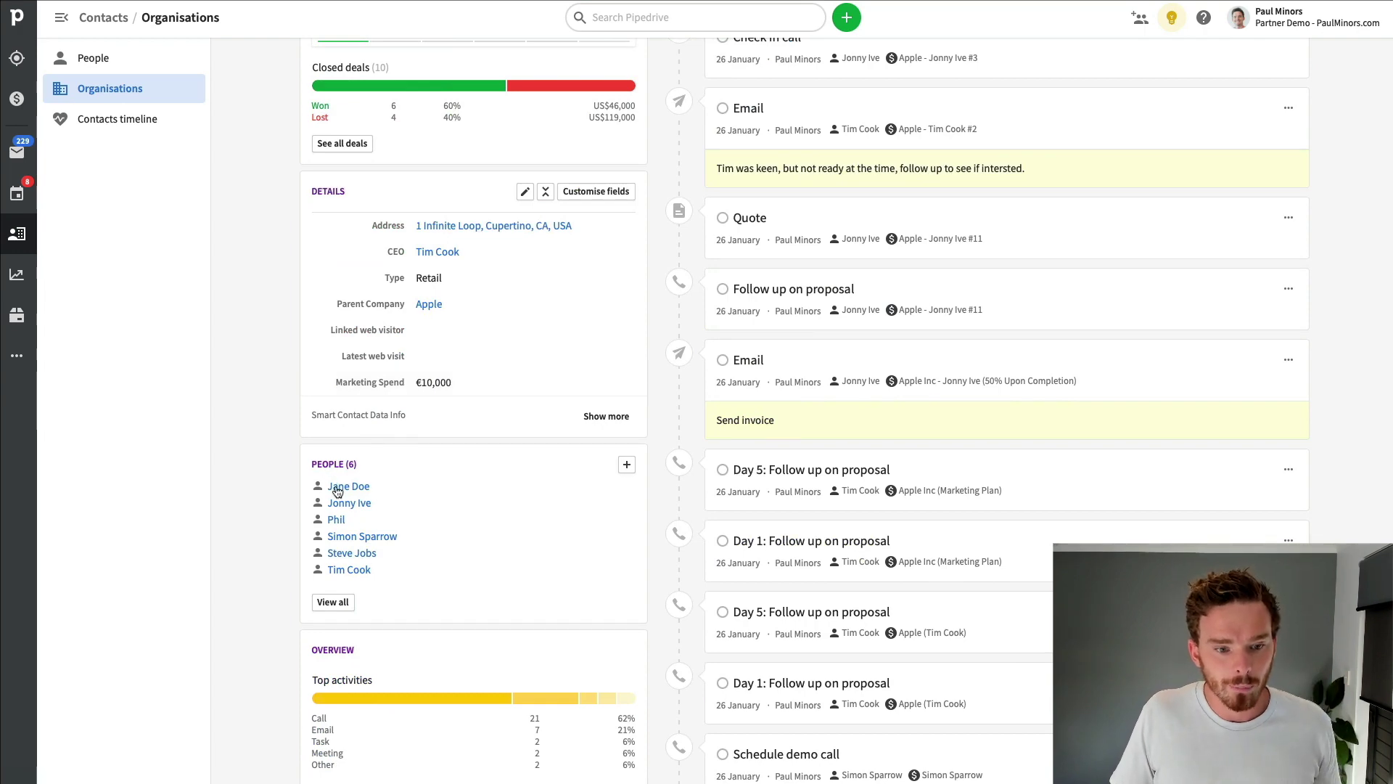
Open the Apple CEO's person record and scroll through its details.
{"action": "left_click", "coordinate": [352, 569]}
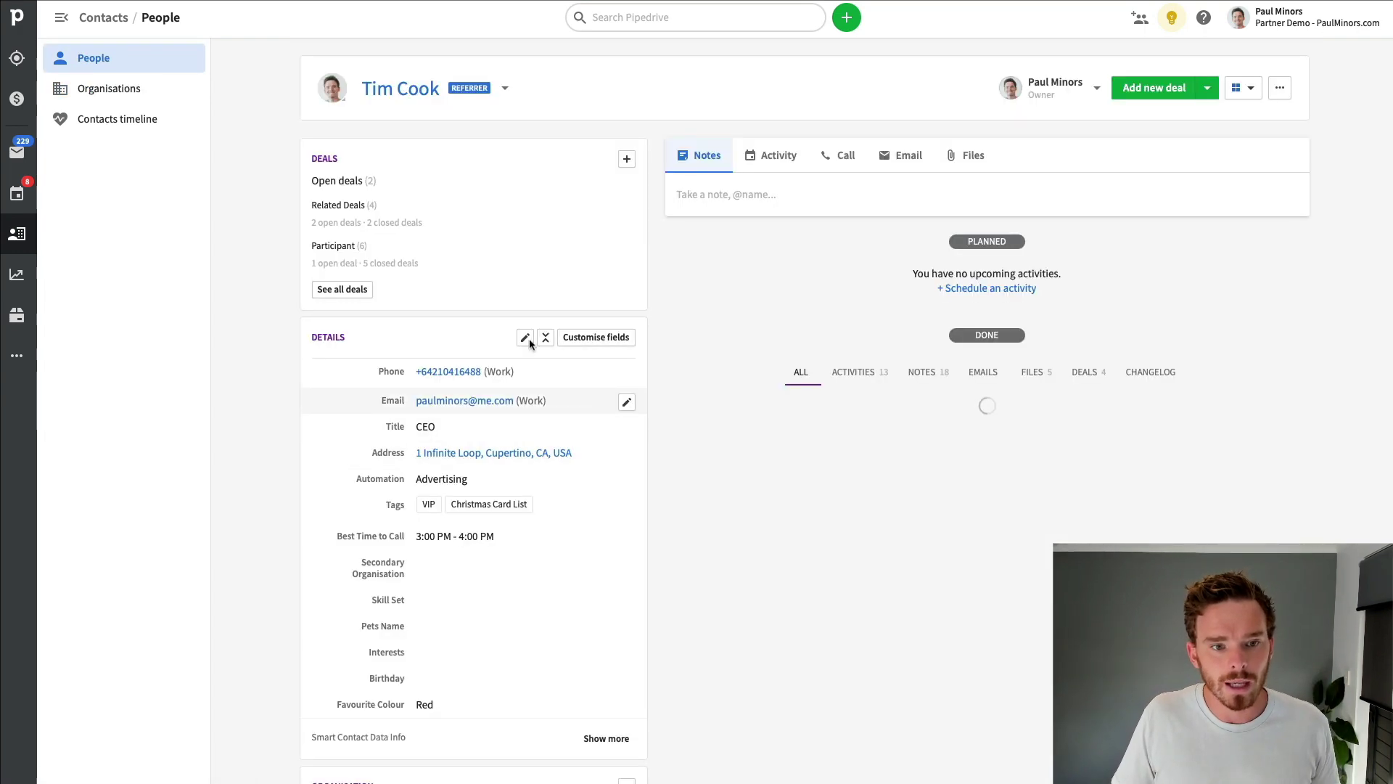
{"action": "scroll", "coordinate": [537, 328], "scroll_direction": "down", "scroll_amount": 5}
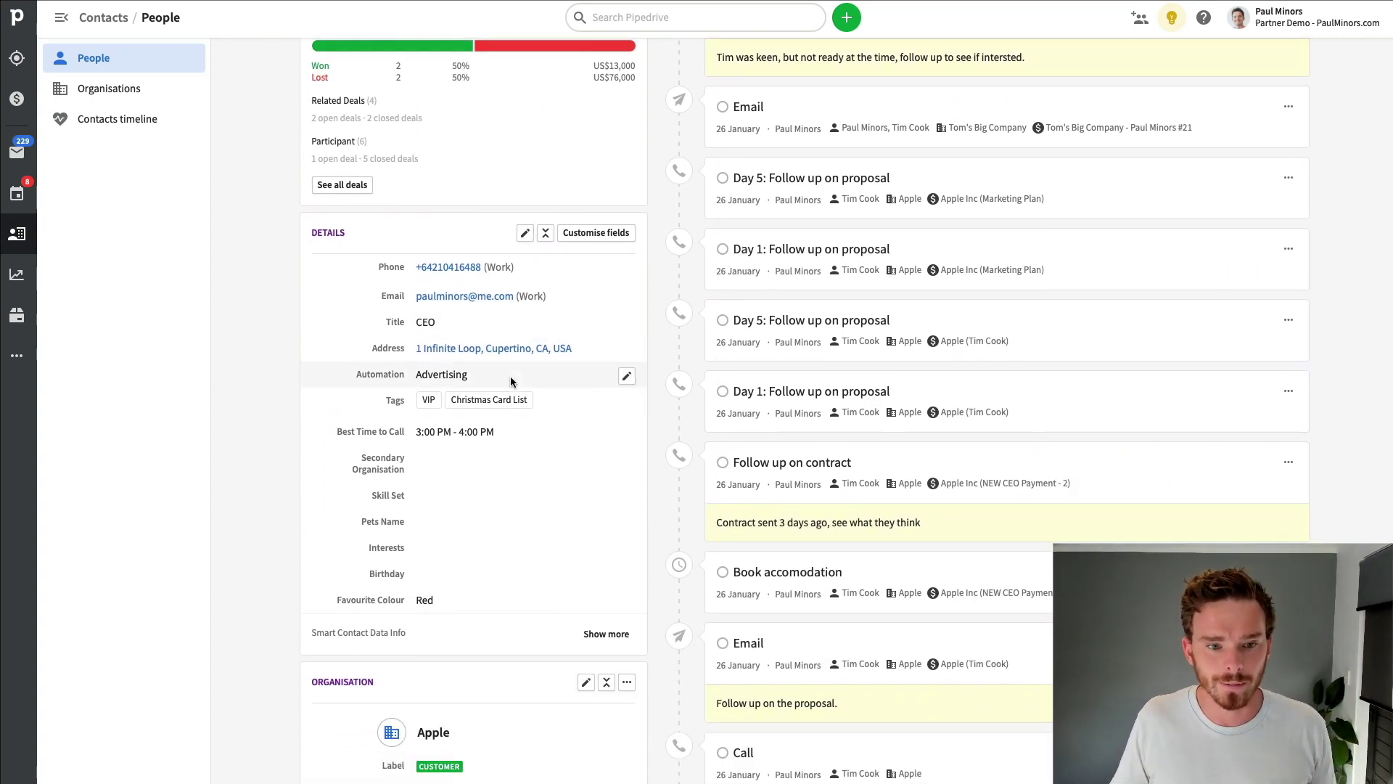
{"action": "scroll", "coordinate": [493, 377], "scroll_direction": "up", "scroll_amount": 5}
{"action": "scroll", "coordinate": [492, 376], "scroll_direction": "down", "scroll_amount": 2}
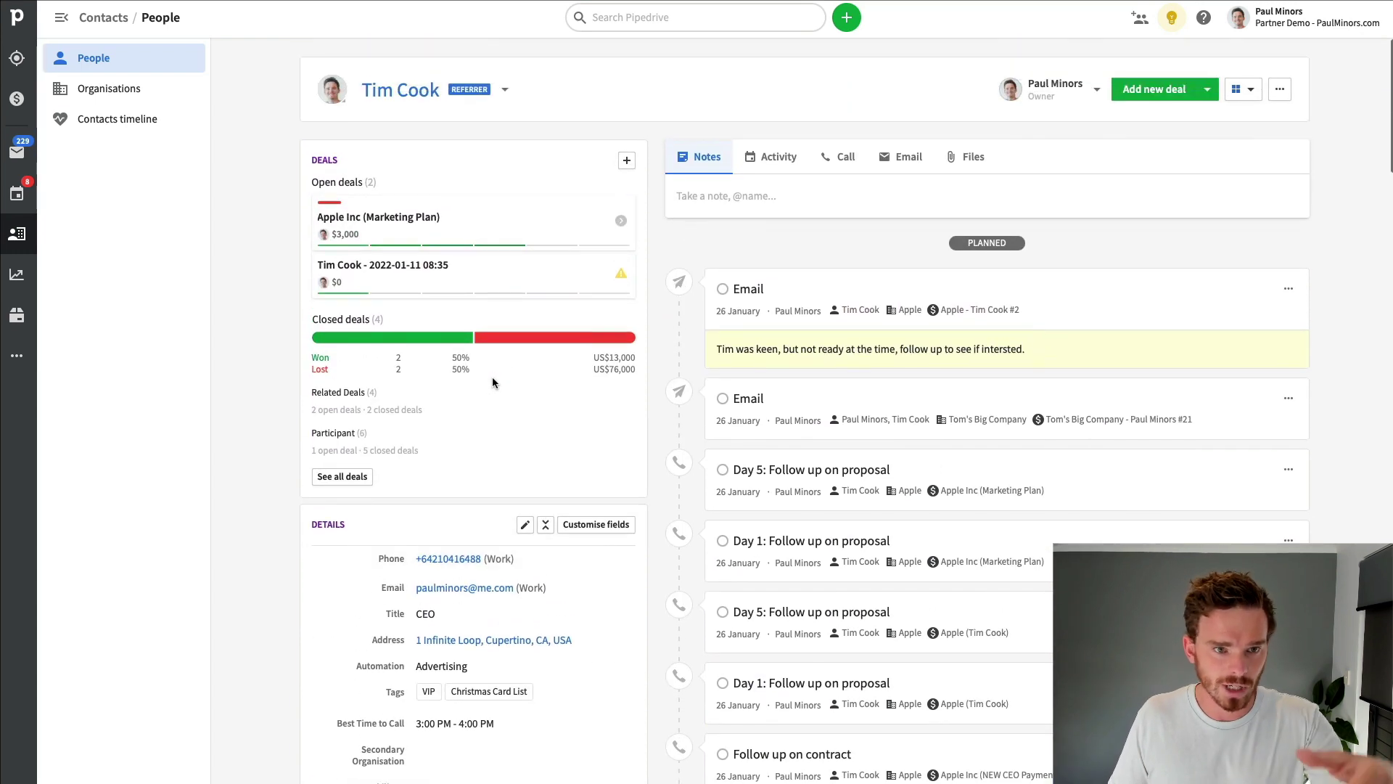
{"action": "scroll", "coordinate": [491, 376], "scroll_direction": "down", "scroll_amount": 3}
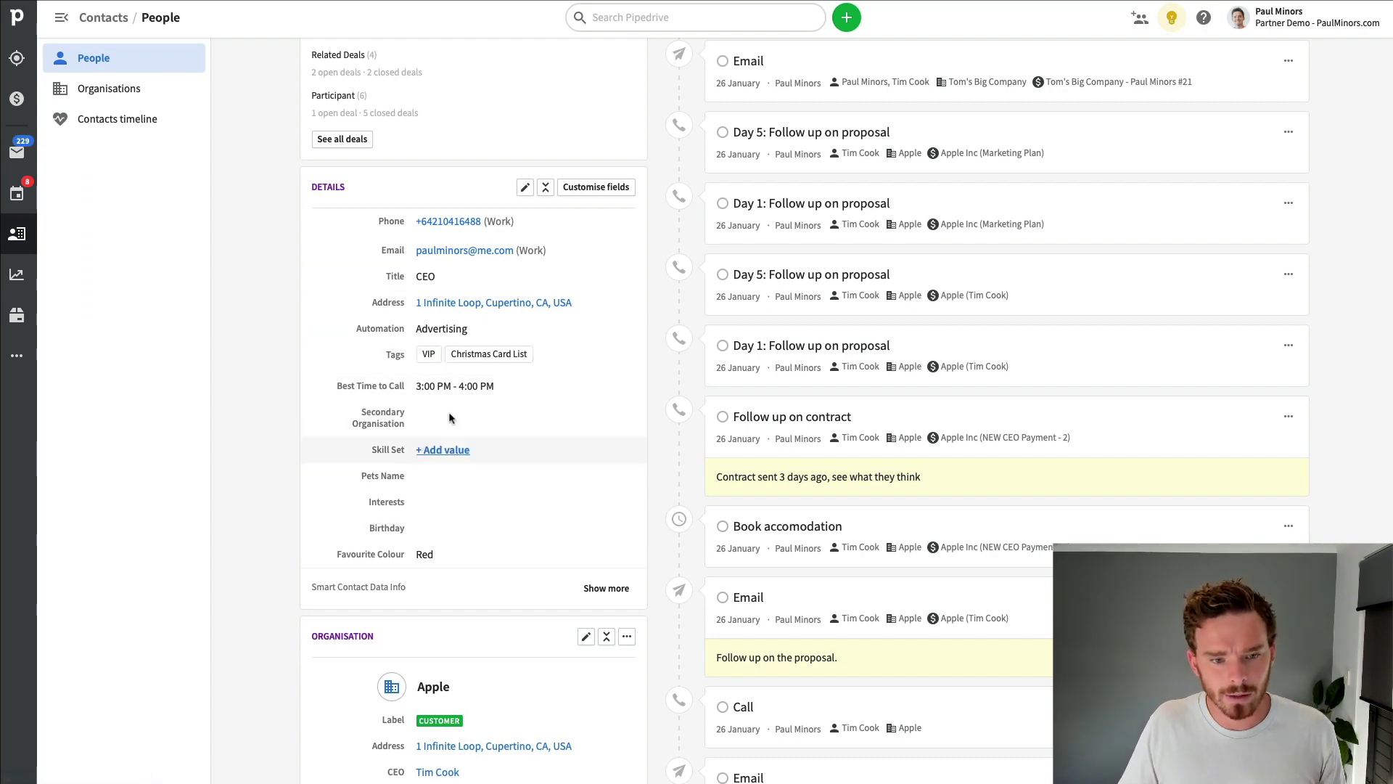
Review the contact's detail fields in Customise fields, then return to the Birthday row.
{"action": "left_click", "coordinate": [592, 188]}
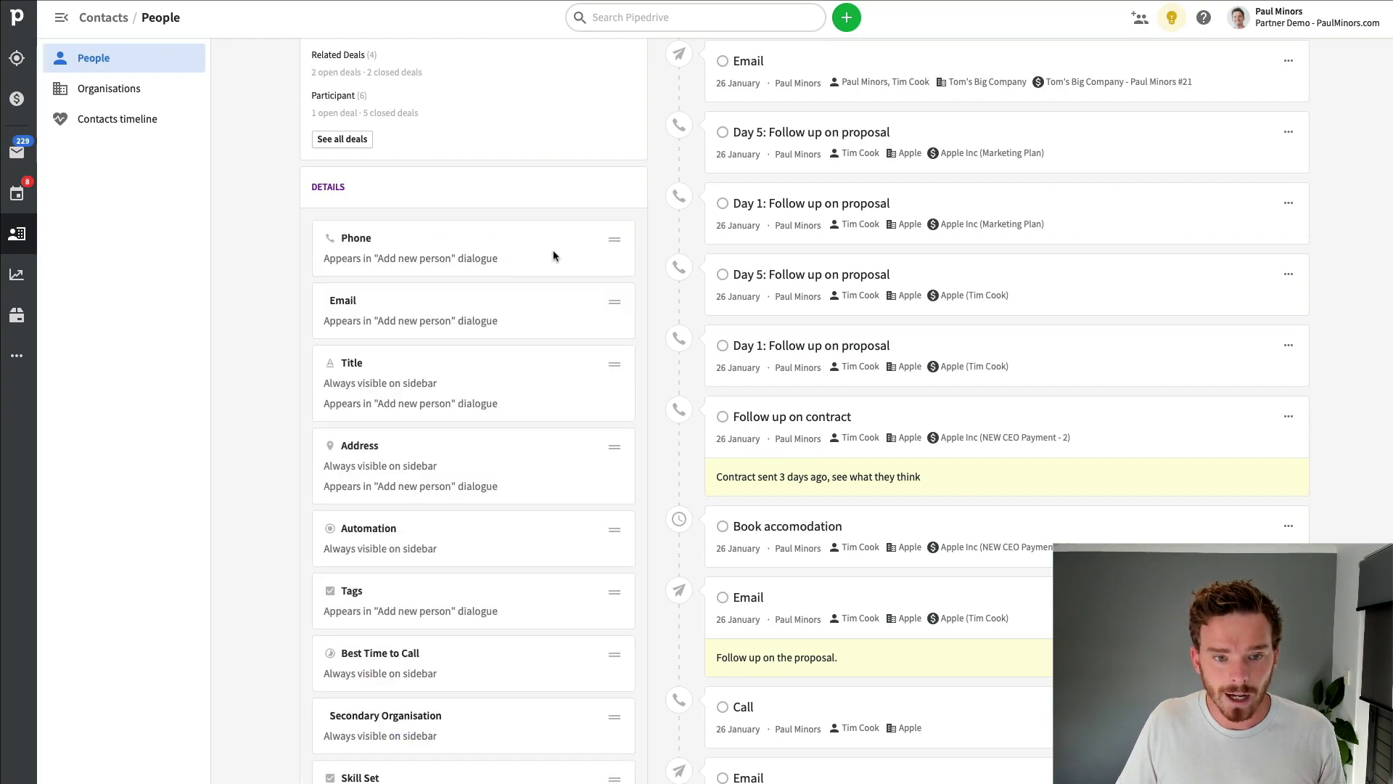
{"action": "scroll", "coordinate": [408, 460], "scroll_direction": "down", "scroll_amount": 5}
{"action": "scroll", "coordinate": [392, 608], "scroll_direction": "down", "scroll_amount": 3}
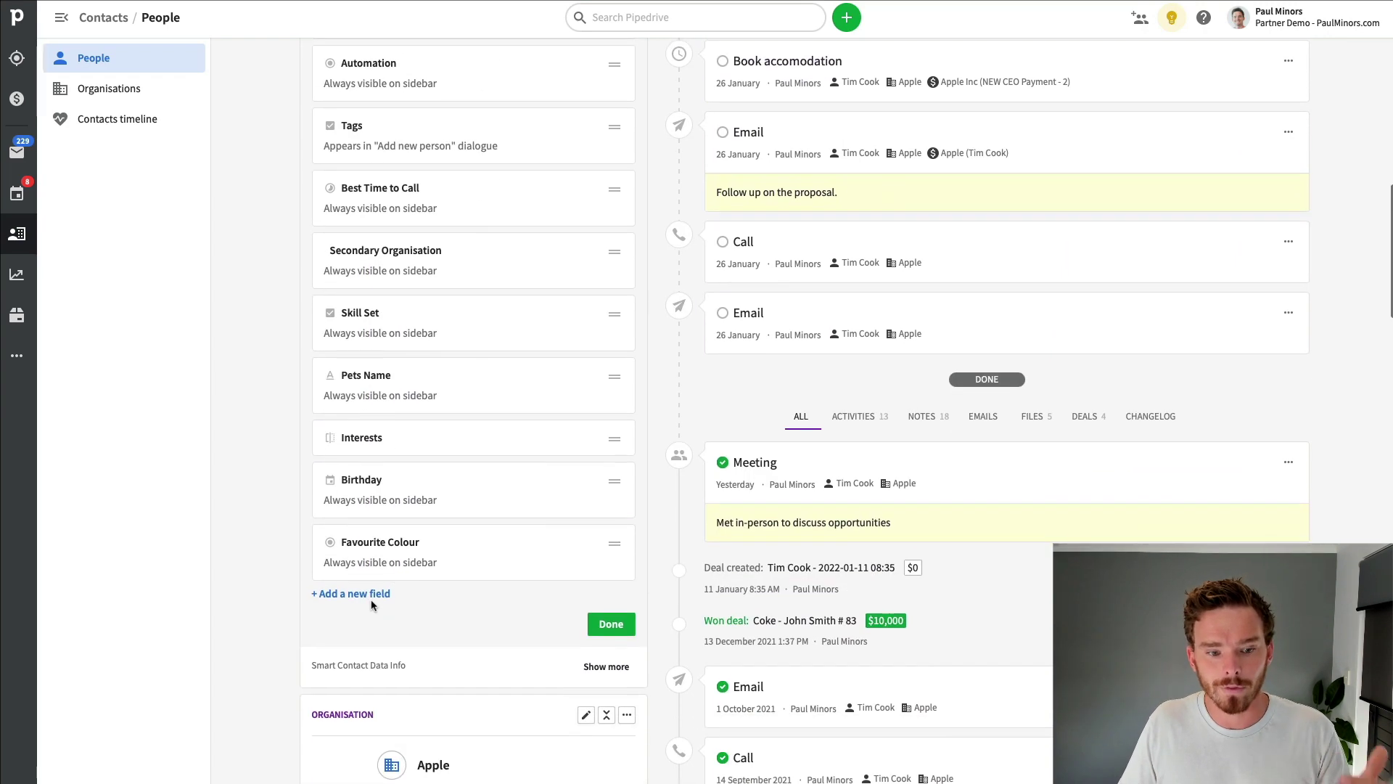
{"action": "left_click", "coordinate": [610, 624]}
{"action": "scroll", "coordinate": [528, 441], "scroll_direction": "up", "scroll_amount": 6}
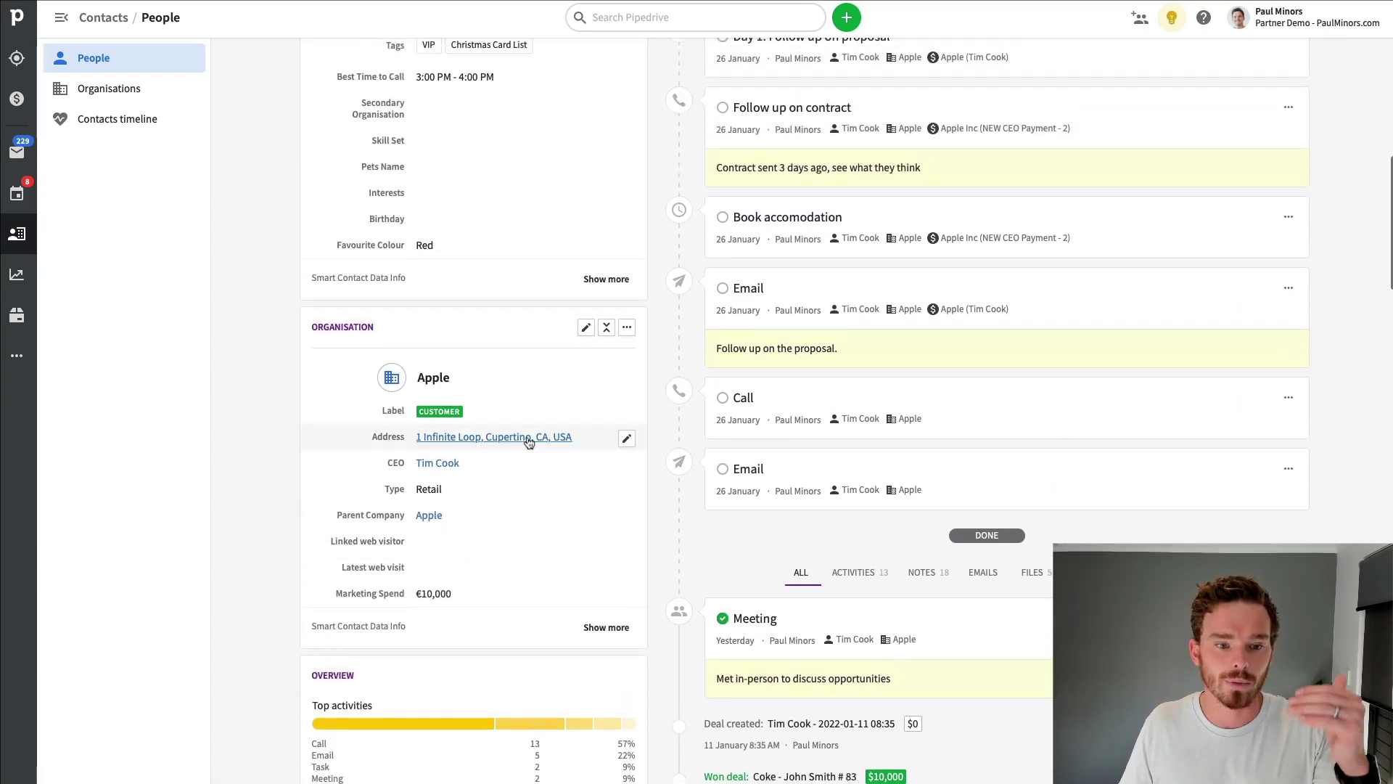
{"action": "scroll", "coordinate": [528, 442], "scroll_direction": "up", "scroll_amount": 1}
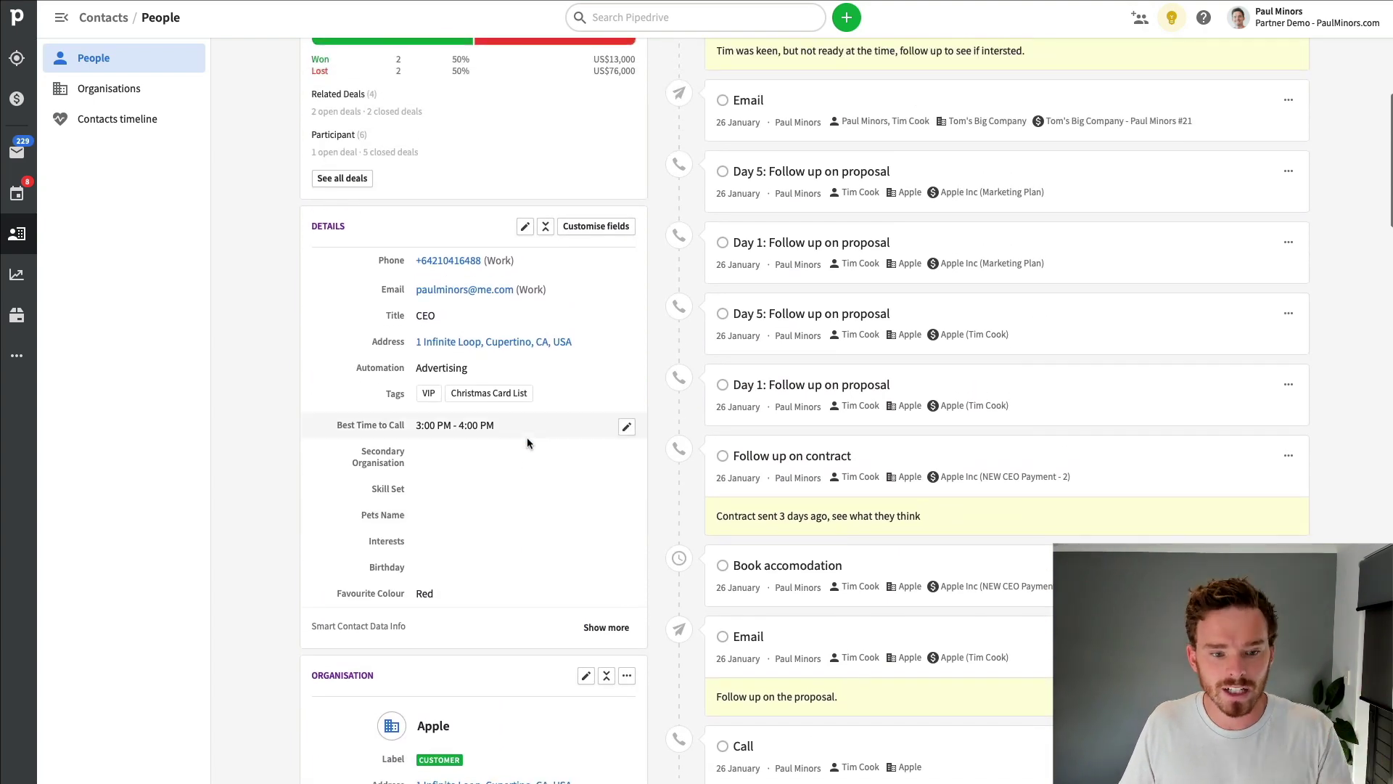
Save 20 Jan 2022 as the contact's Birthday and check the resulting birthday-email activity.
{"action": "left_click", "coordinate": [427, 570]}
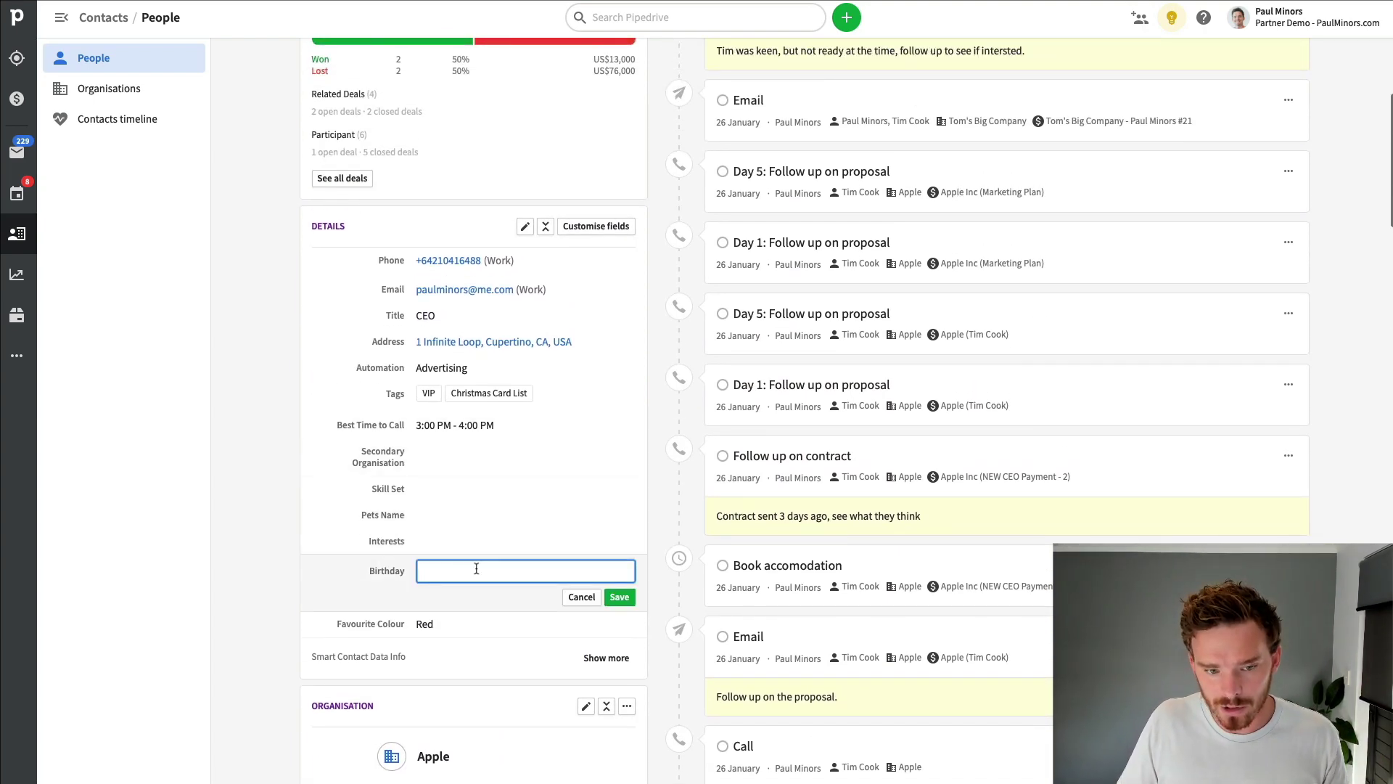
{"action": "left_click", "coordinate": [475, 571]}
{"action": "left_click", "coordinate": [507, 496]}
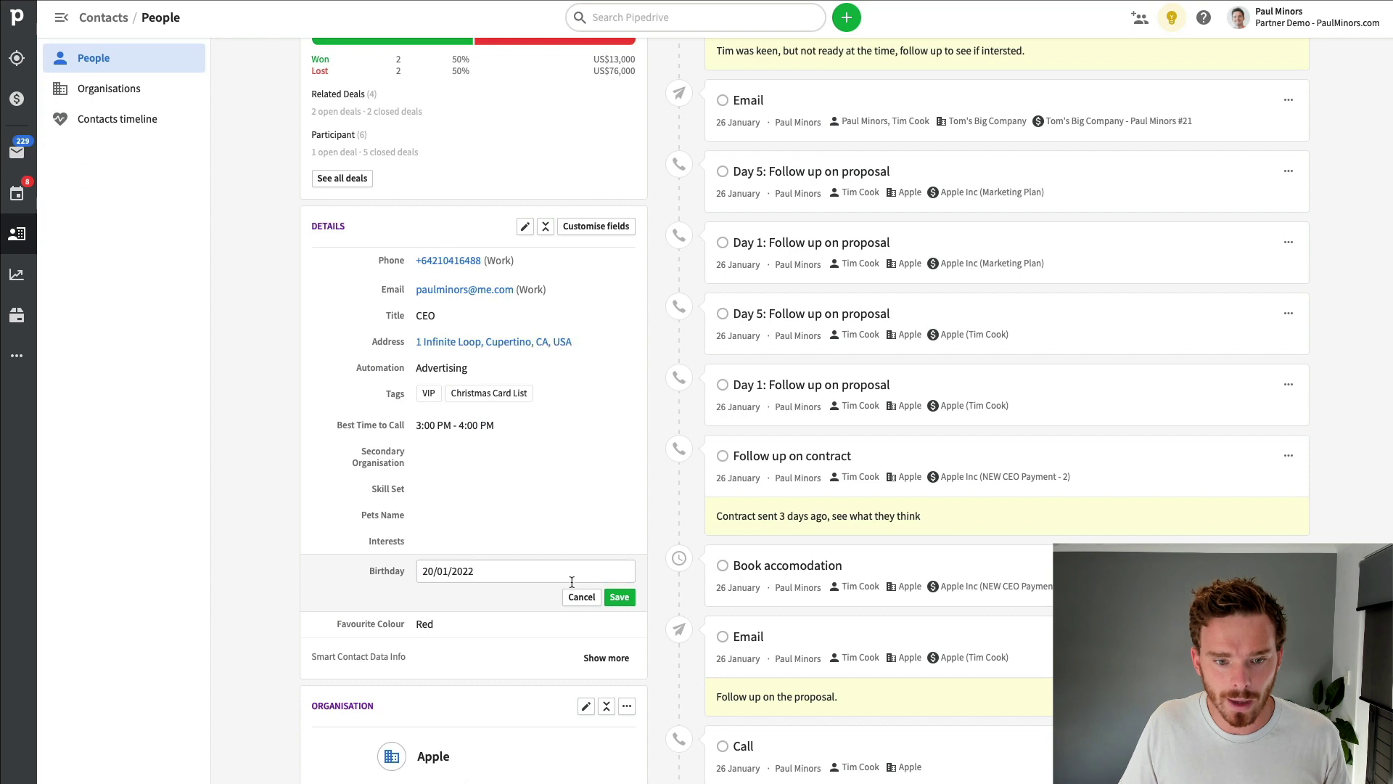
{"action": "left_click", "coordinate": [618, 596]}
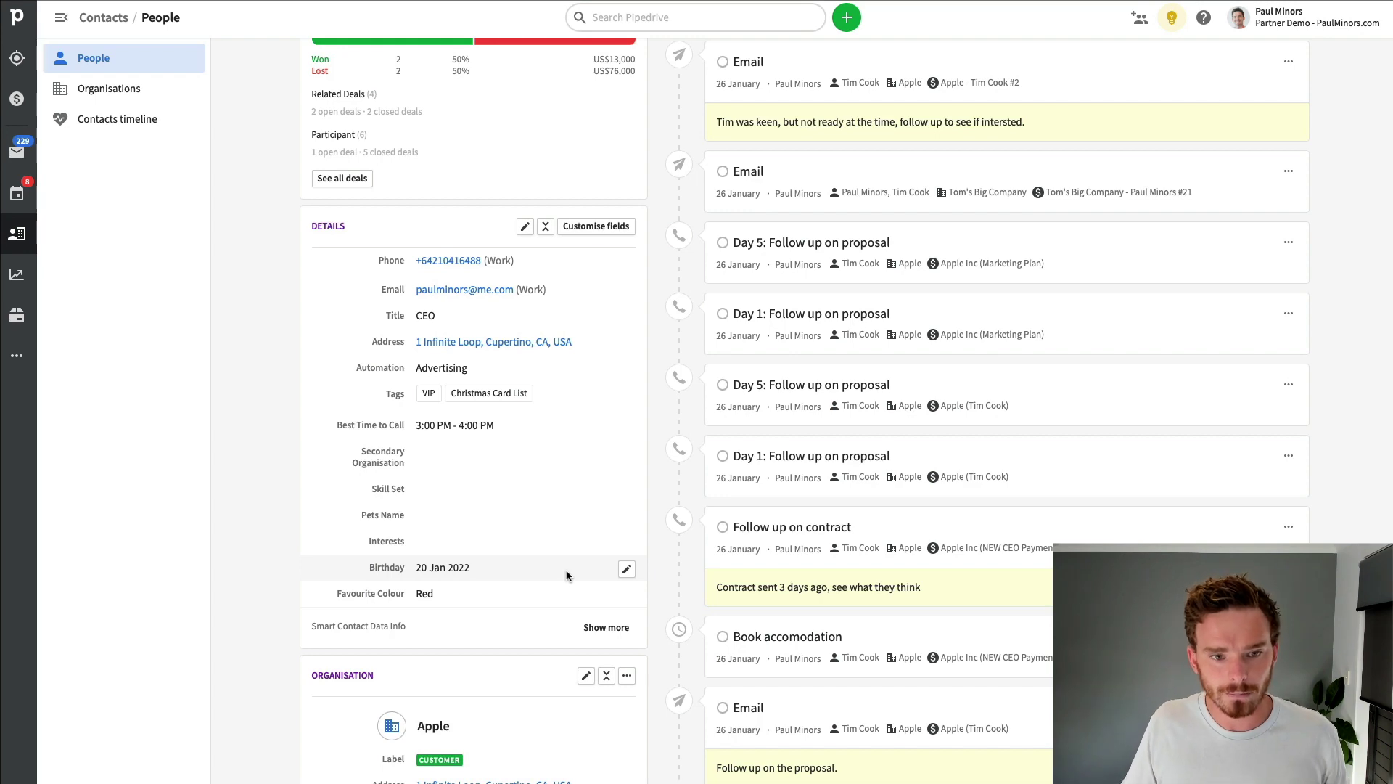
{"action": "scroll", "coordinate": [578, 567], "scroll_direction": "down", "scroll_amount": 2}
{"action": "scroll", "coordinate": [573, 562], "scroll_direction": "down", "scroll_amount": 3}
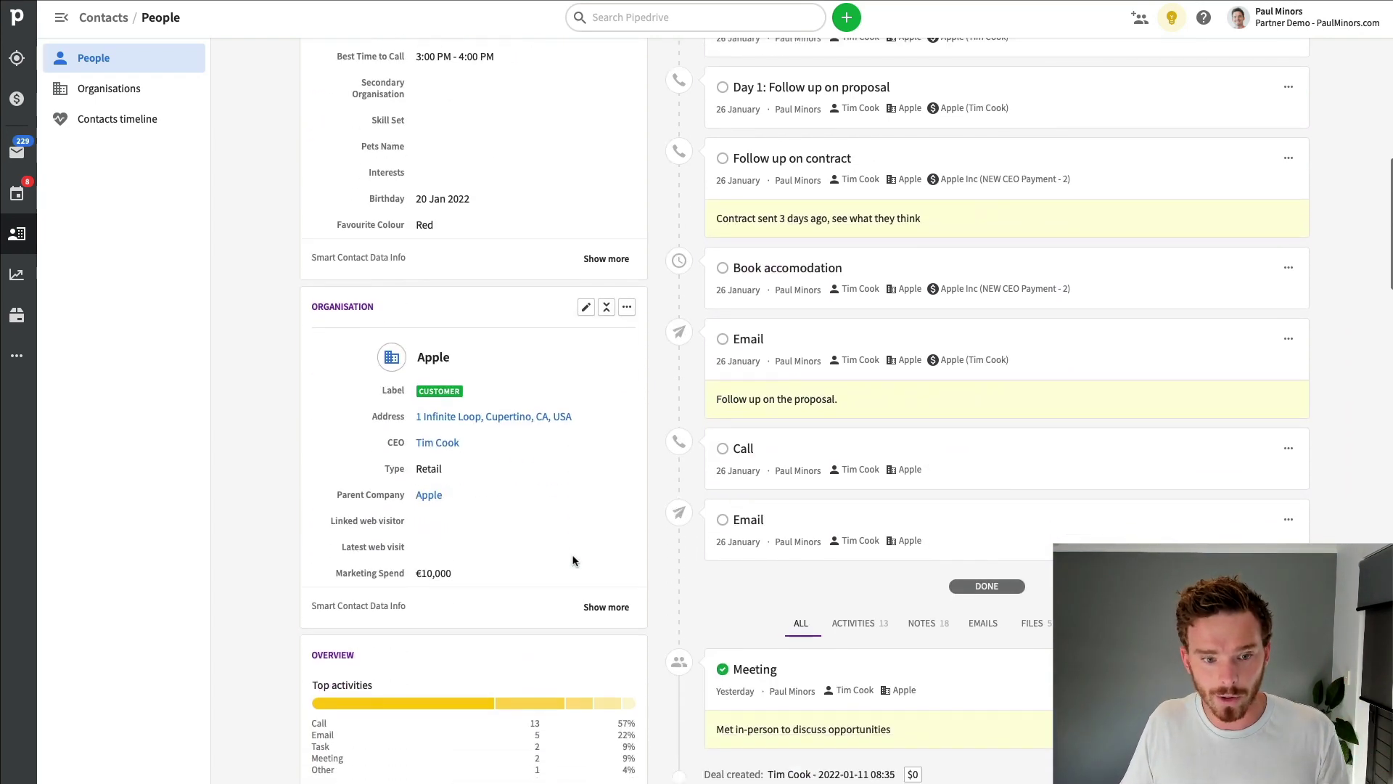
{"action": "scroll", "coordinate": [419, 377], "scroll_direction": "up", "scroll_amount": 8}
{"action": "scroll", "coordinate": [446, 410], "scroll_direction": "down", "scroll_amount": 7}
{"action": "scroll", "coordinate": [444, 419], "scroll_direction": "down", "scroll_amount": 3}
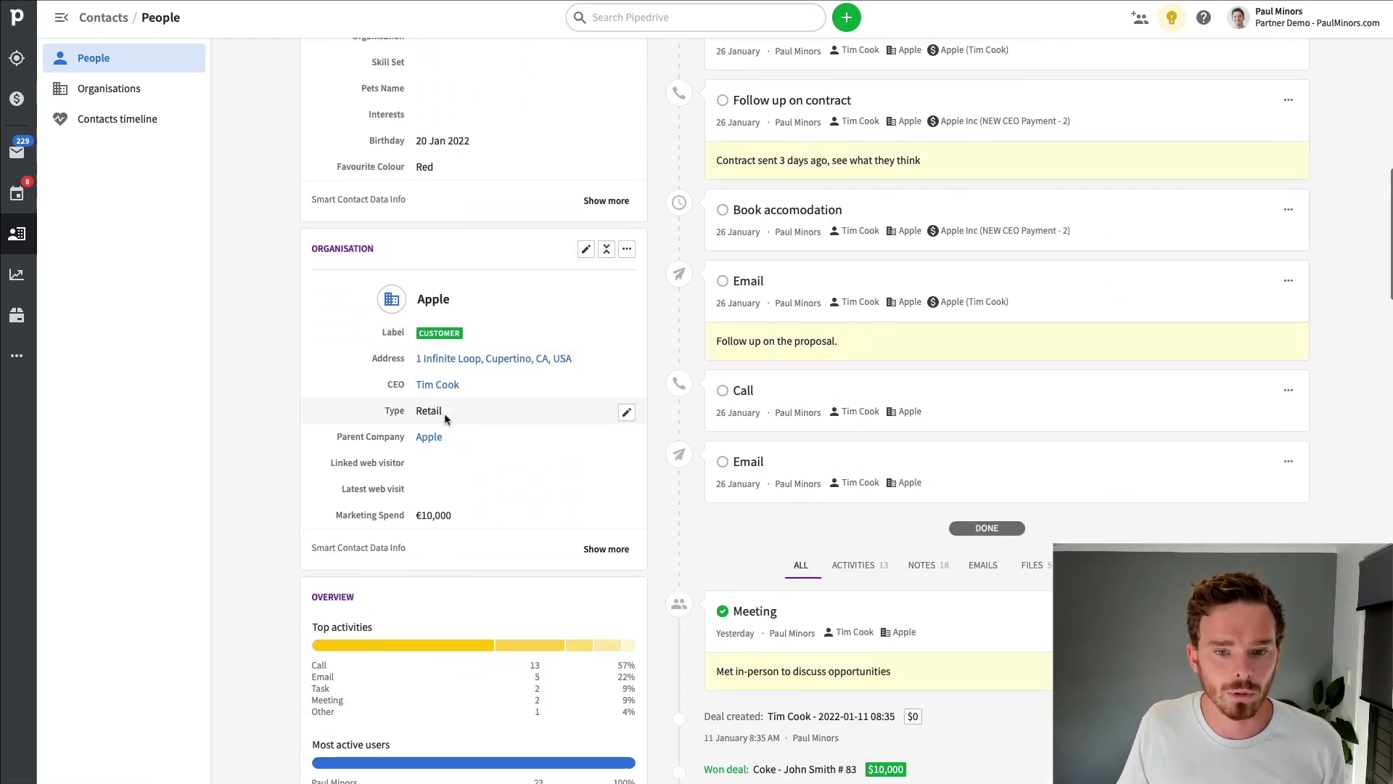
{"action": "scroll", "coordinate": [442, 412], "scroll_direction": "up", "scroll_amount": 15}
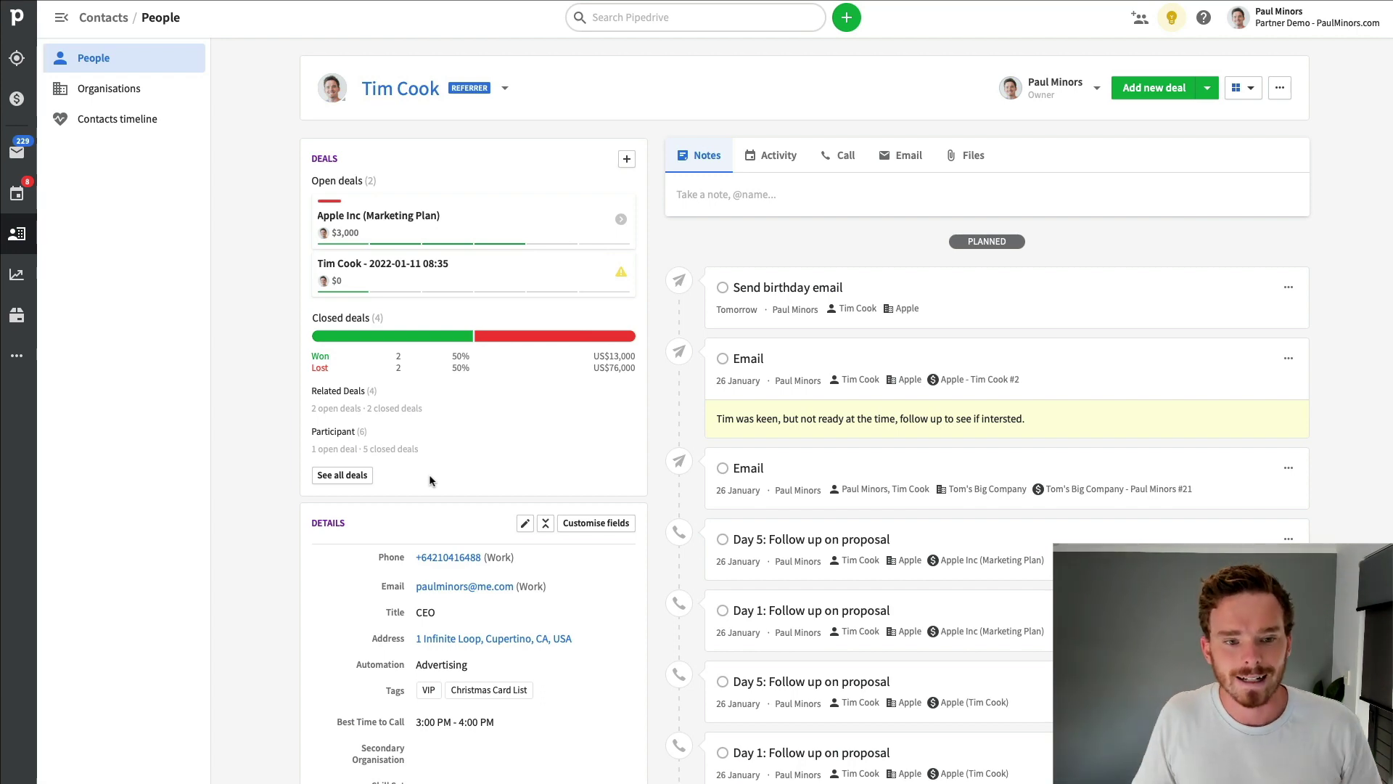
Go from the Deals pipeline to the Leads Inbox.
{"action": "left_click", "coordinate": [17, 99]}
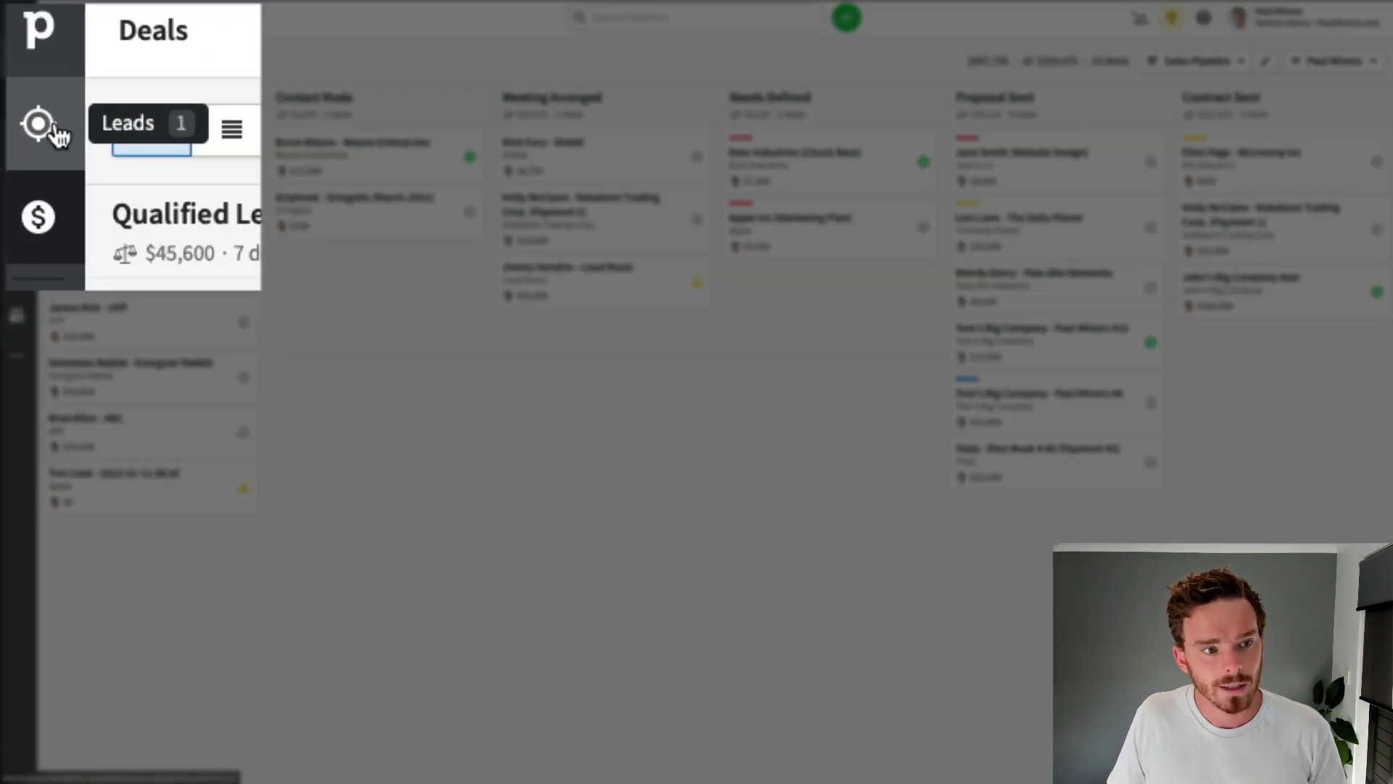
{"action": "left_click", "coordinate": [55, 130]}
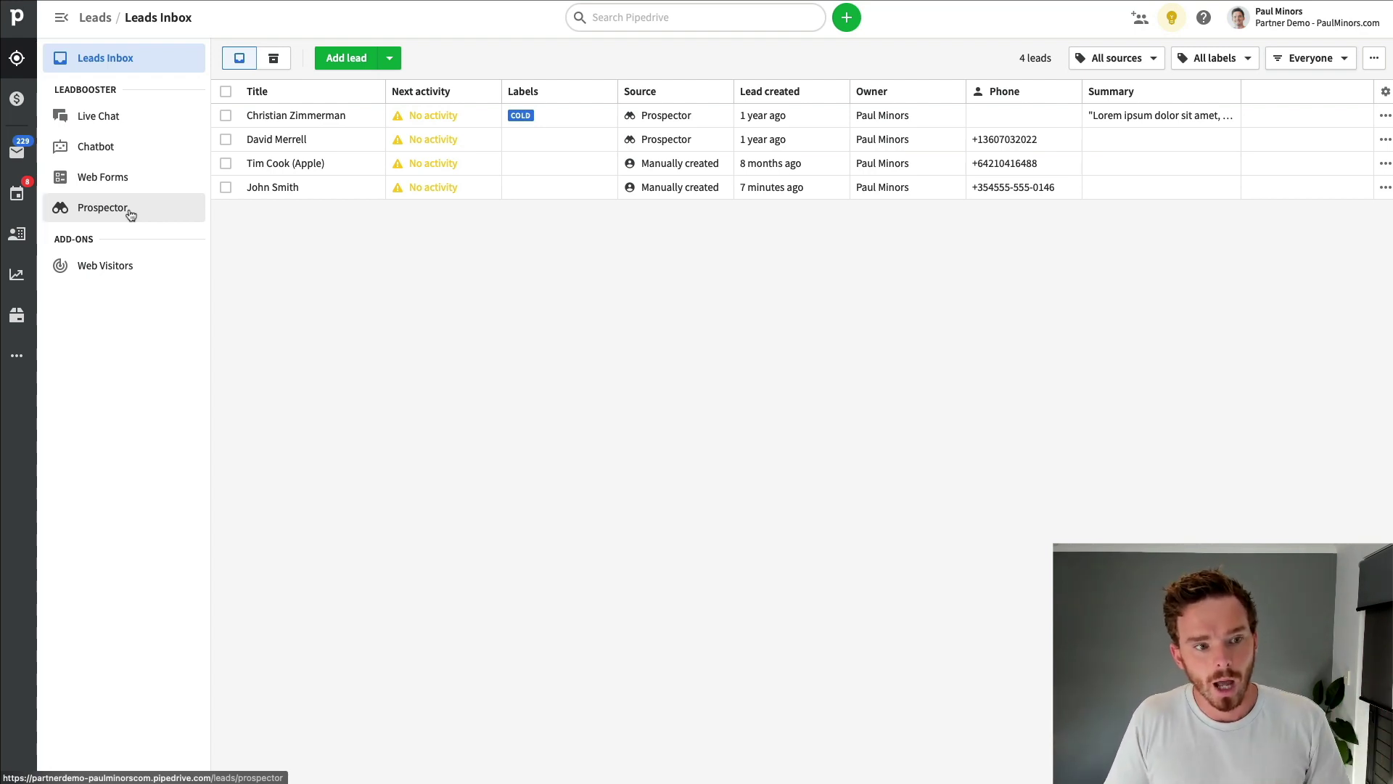
Open the Tim Cook (Apple) lead's detail panel and look through it.
{"action": "left_click", "coordinate": [323, 190]}
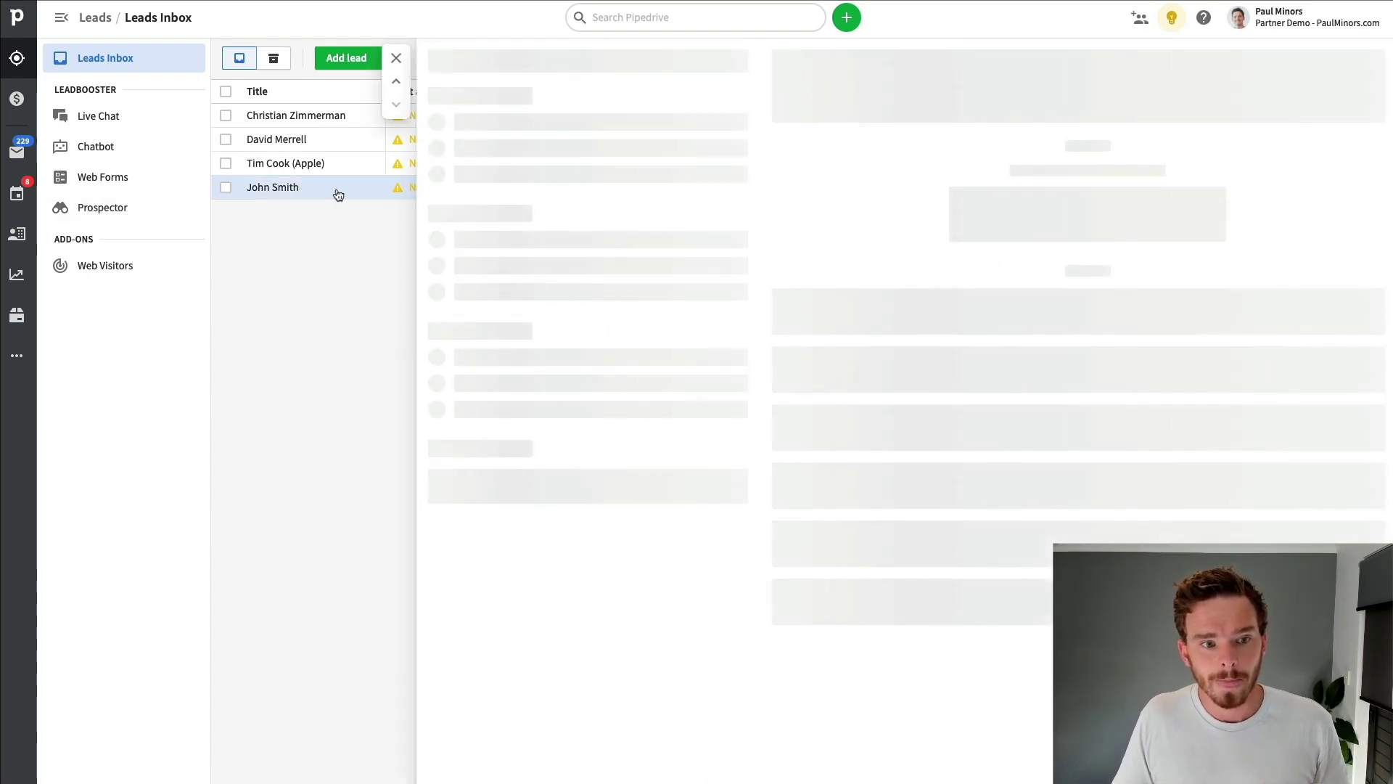
{"action": "left_click", "coordinate": [305, 165]}
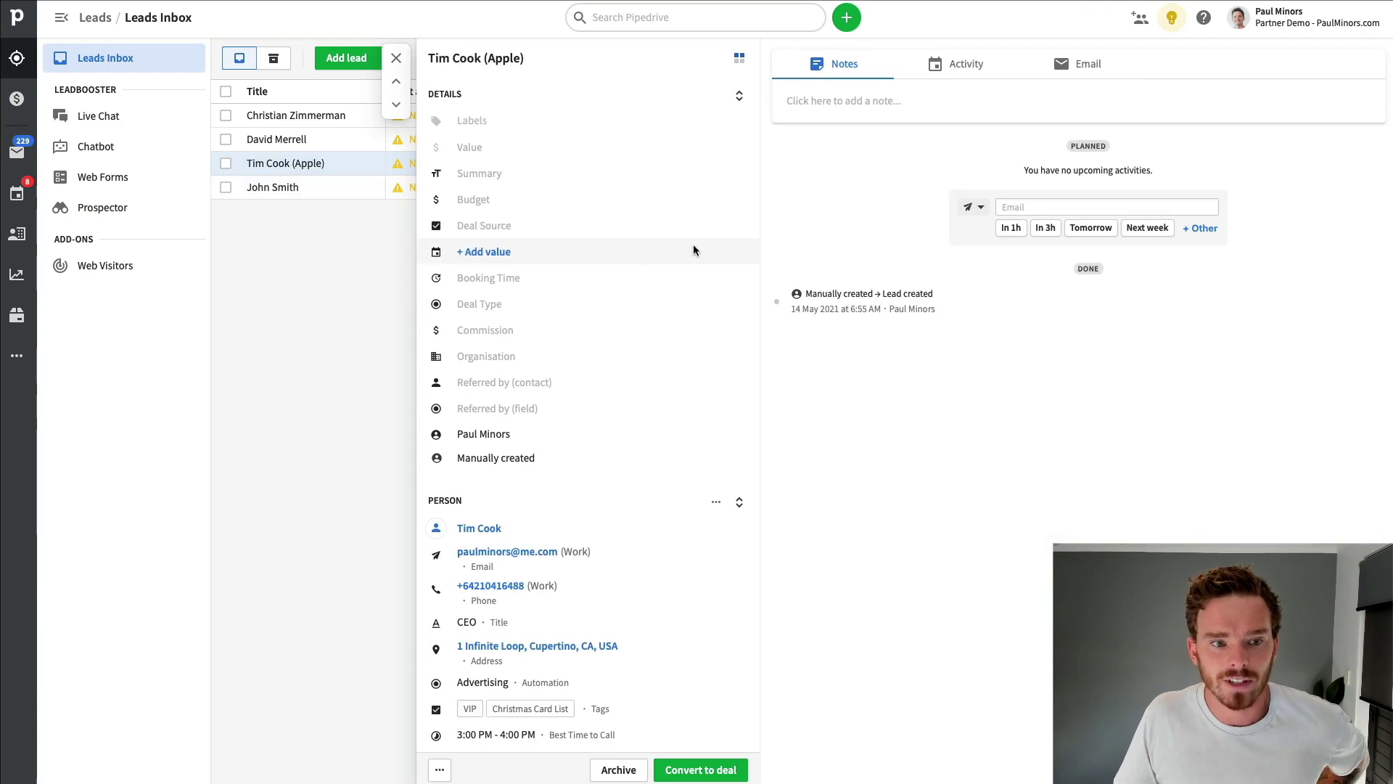
{"action": "scroll", "coordinate": [647, 365], "scroll_direction": "down", "scroll_amount": 5}
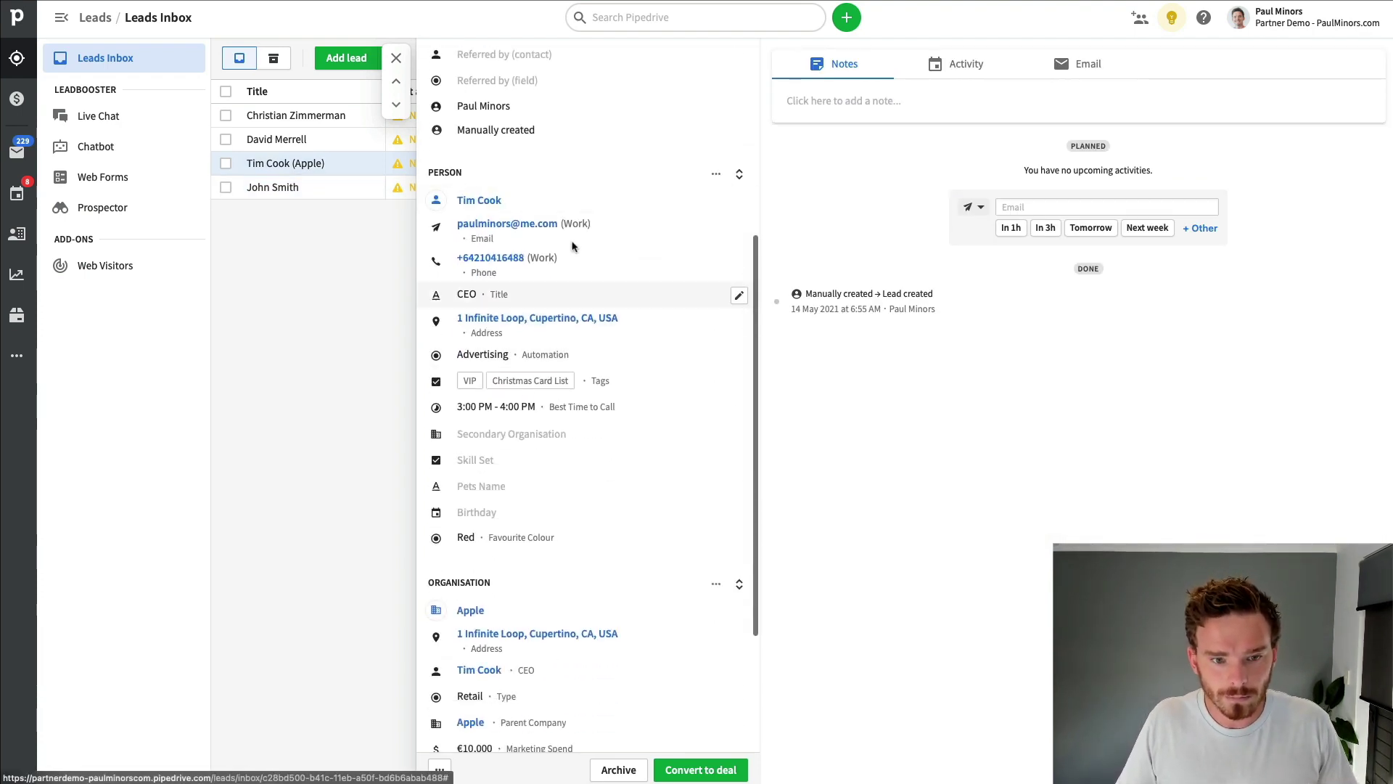
{"action": "scroll", "coordinate": [580, 290], "scroll_direction": "down", "scroll_amount": 3}
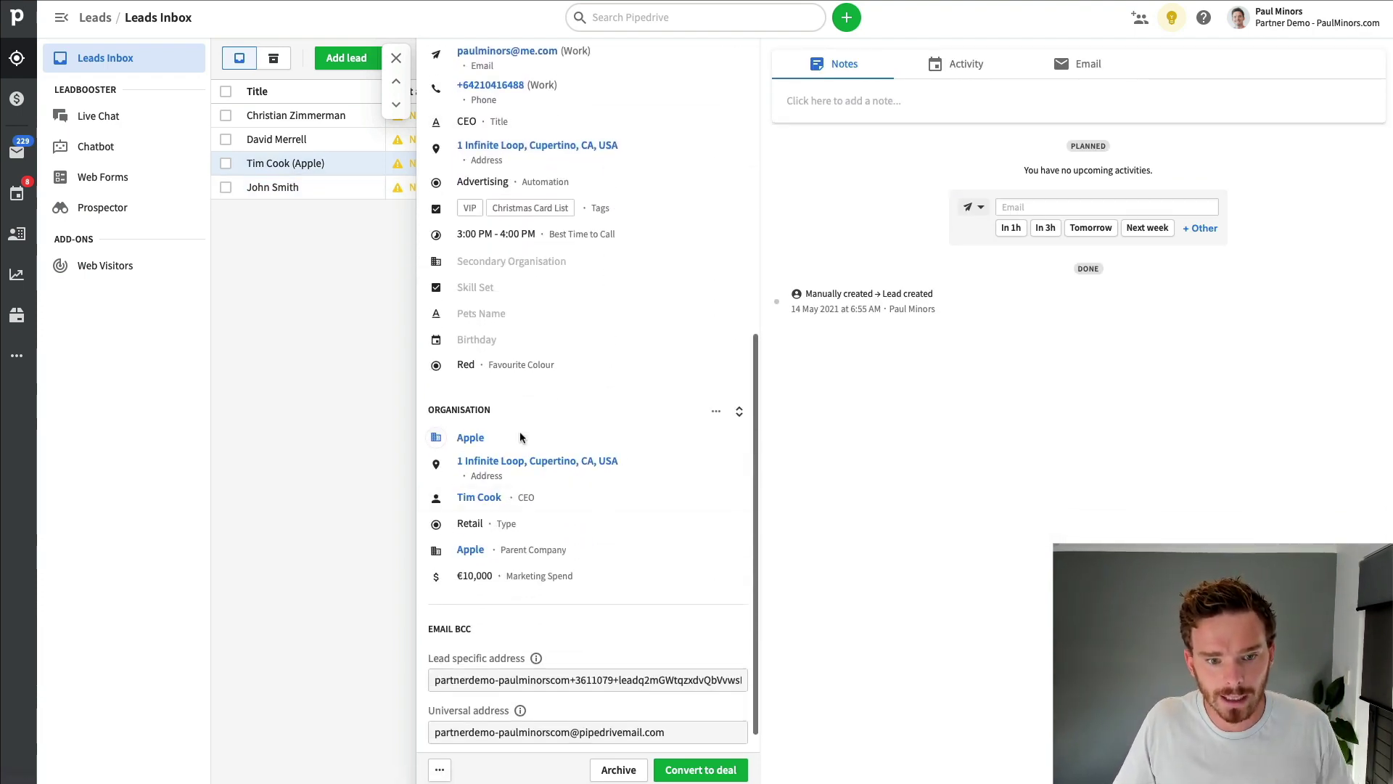
{"action": "scroll", "coordinate": [602, 439], "scroll_direction": "up", "scroll_amount": 8}
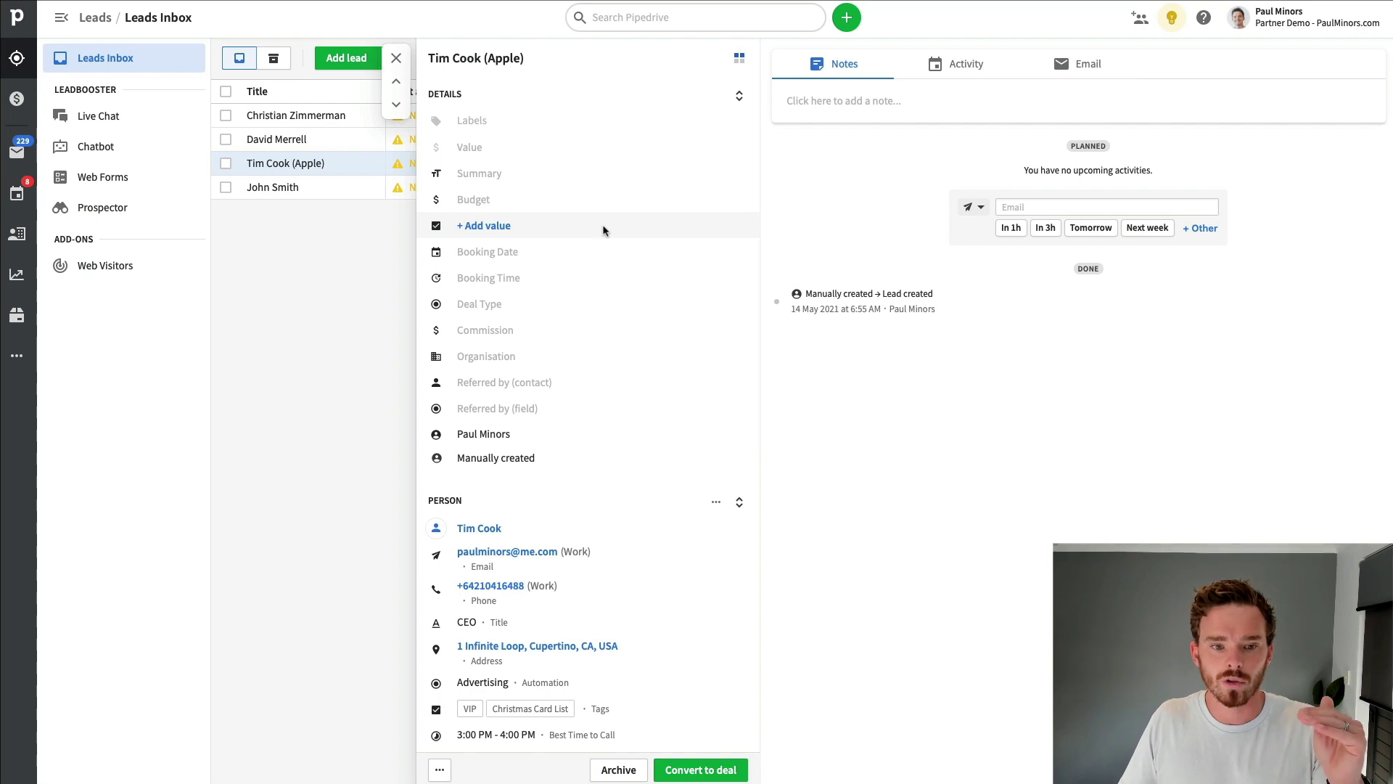
Set the lead's Deal Type to Consulting and Referred by to Google.
{"action": "left_click", "coordinate": [479, 305]}
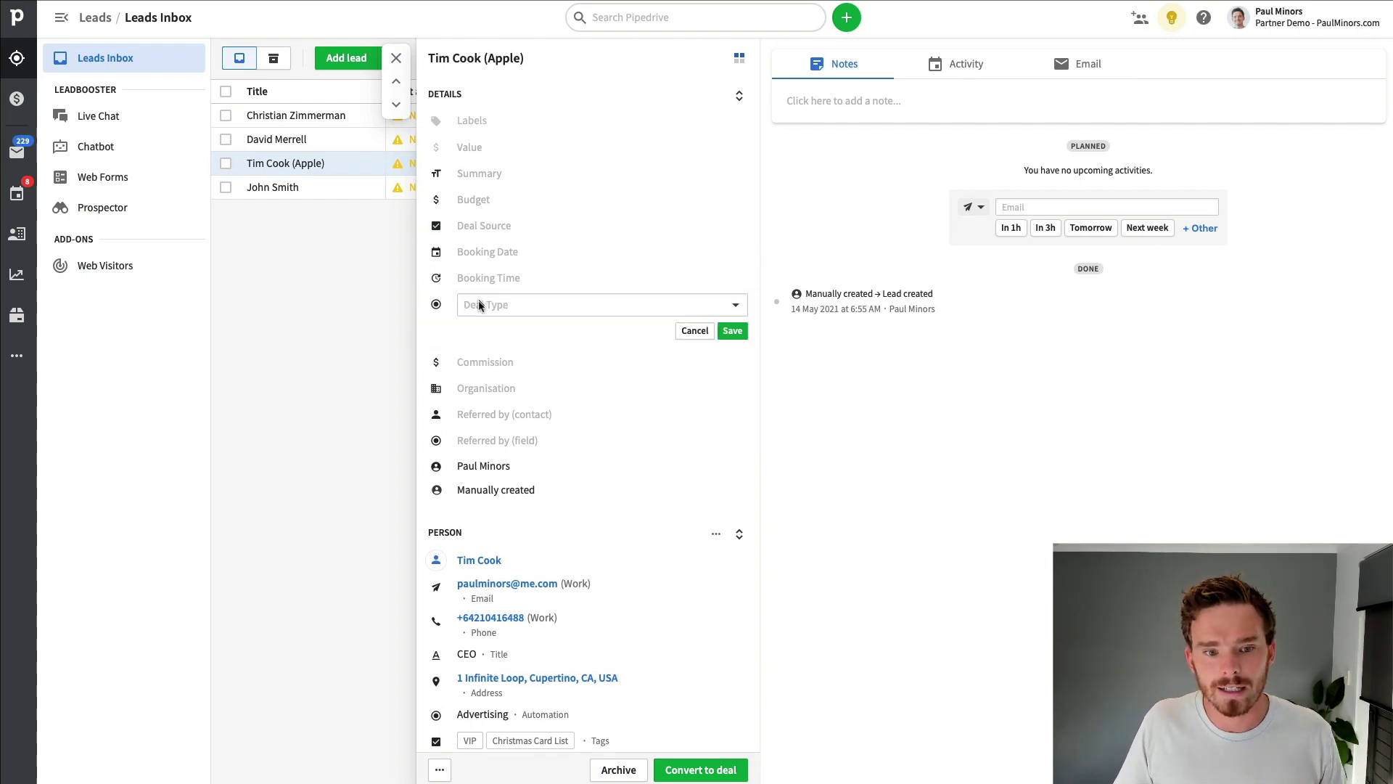
{"action": "left_click", "coordinate": [497, 305]}
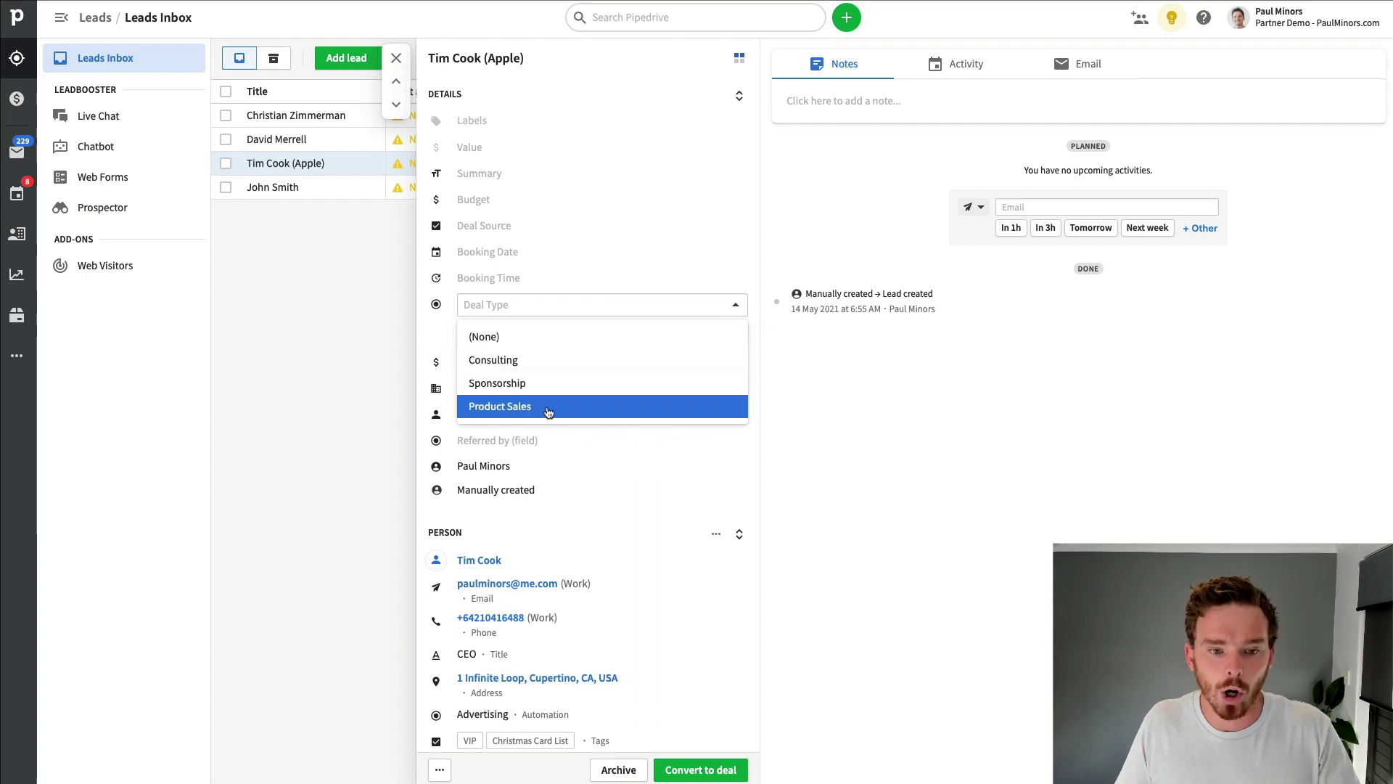
{"action": "left_click", "coordinate": [547, 363]}
{"action": "left_click", "coordinate": [733, 330]}
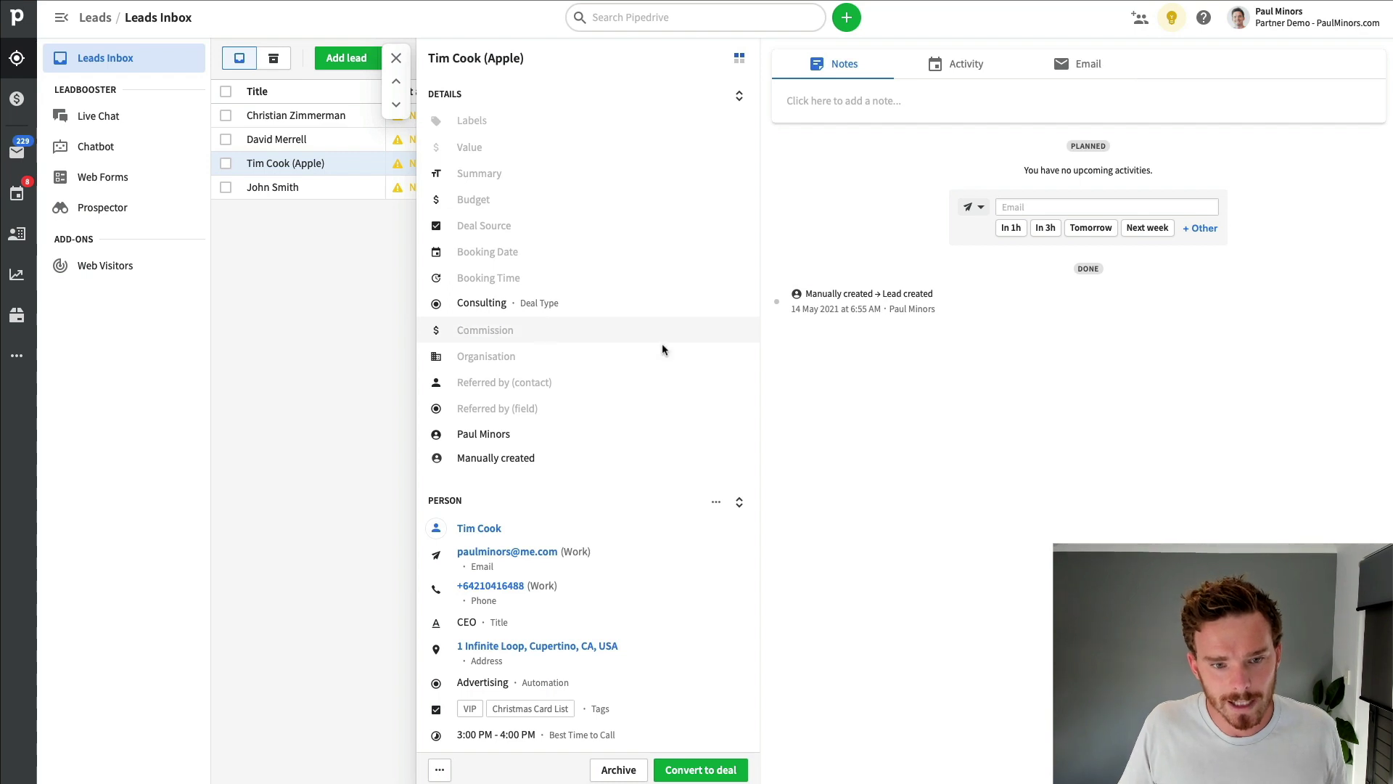
{"action": "left_click", "coordinate": [499, 409]}
{"action": "left_click", "coordinate": [588, 410]}
{"action": "left_click", "coordinate": [530, 548]}
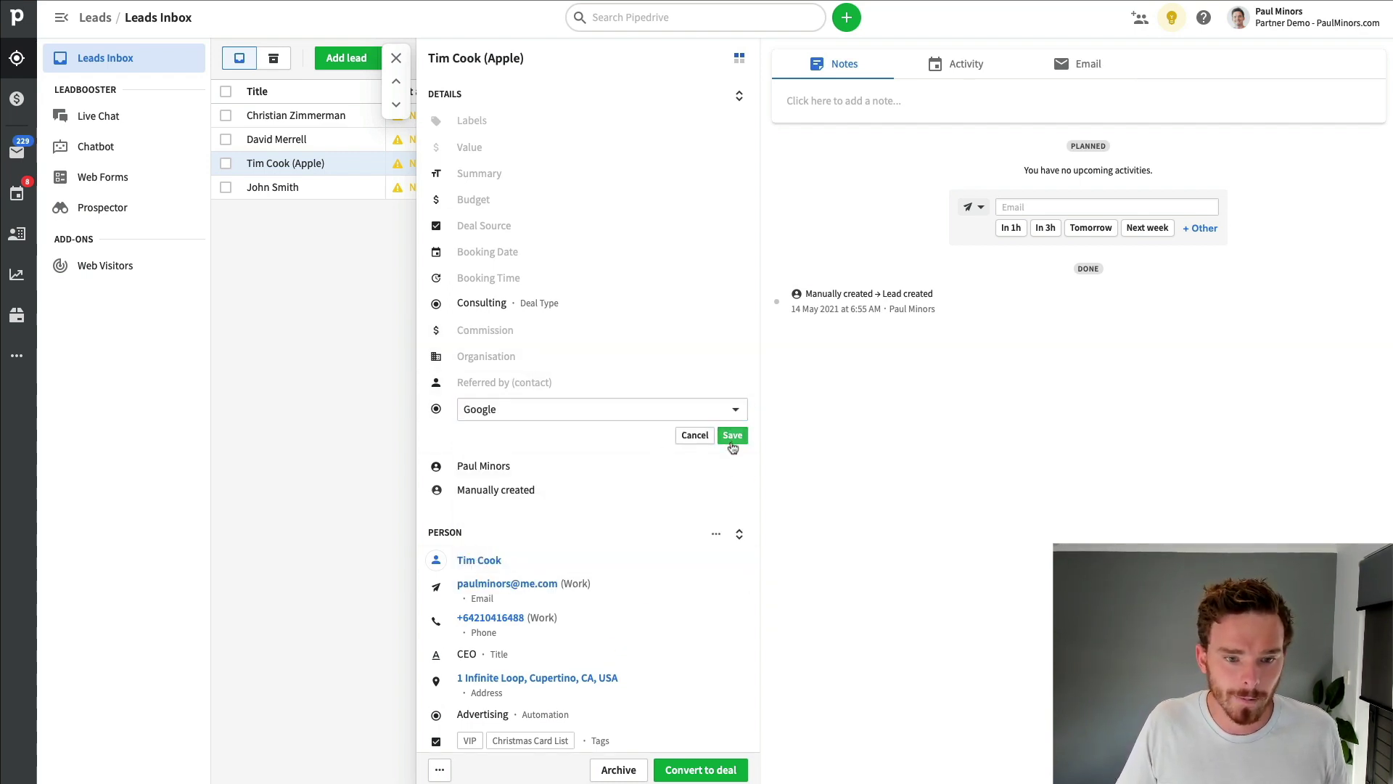
{"action": "left_click", "coordinate": [733, 436]}
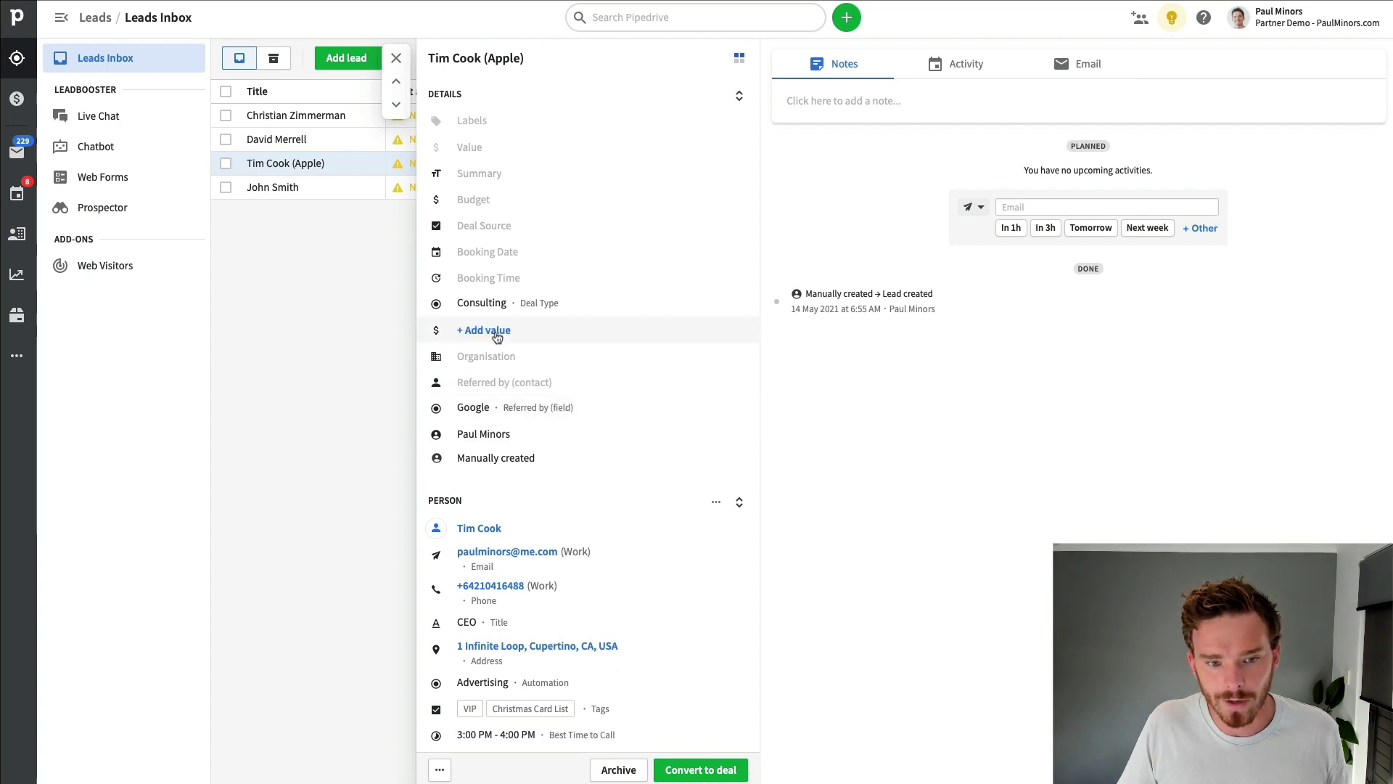
Give the lead a 'Lorem' summary and a 2000 budget, then start a note.
{"action": "left_click", "coordinate": [480, 174]}
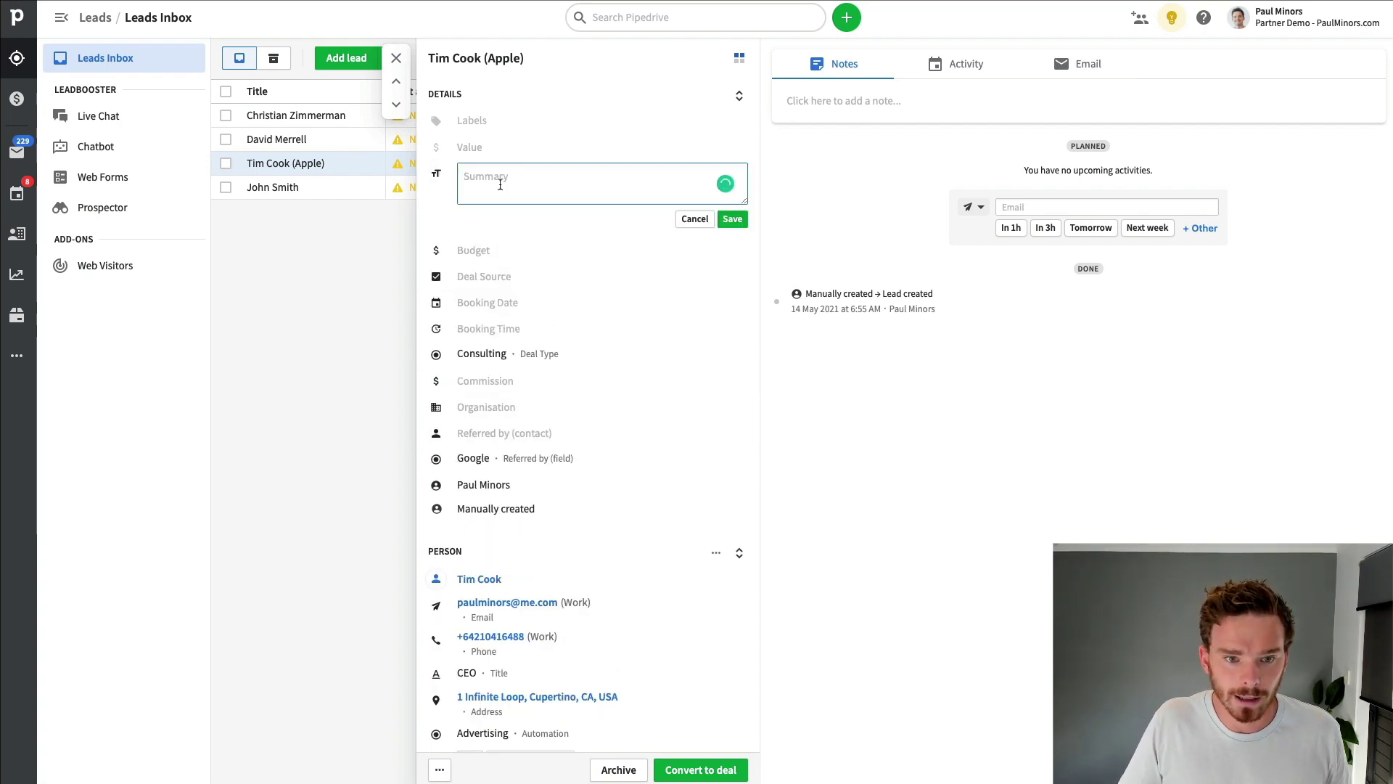
{"action": "type", "text": "Lorem"}
{"action": "left_click", "coordinate": [732, 218]}
{"action": "left_click", "coordinate": [522, 309]}
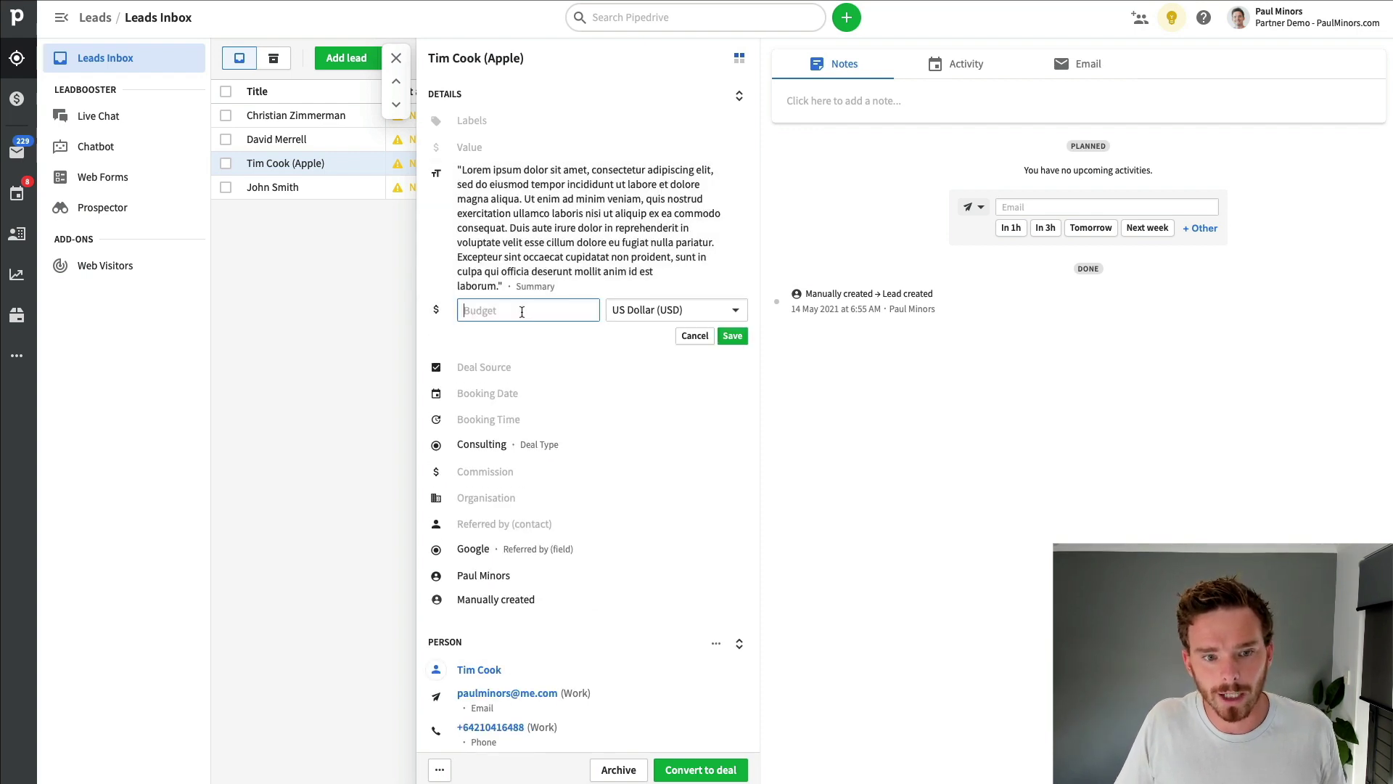
{"action": "type", "text": "2000"}
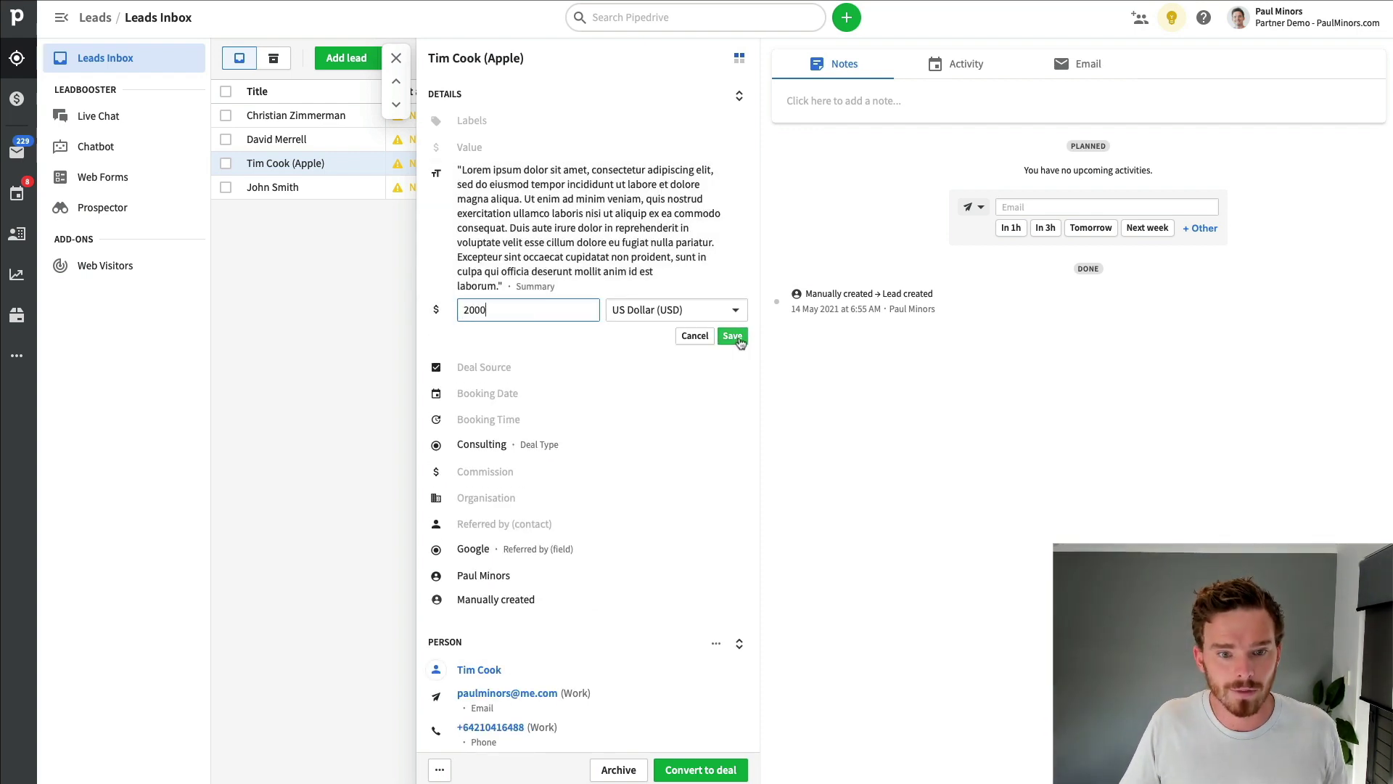
{"action": "left_click", "coordinate": [732, 335]}
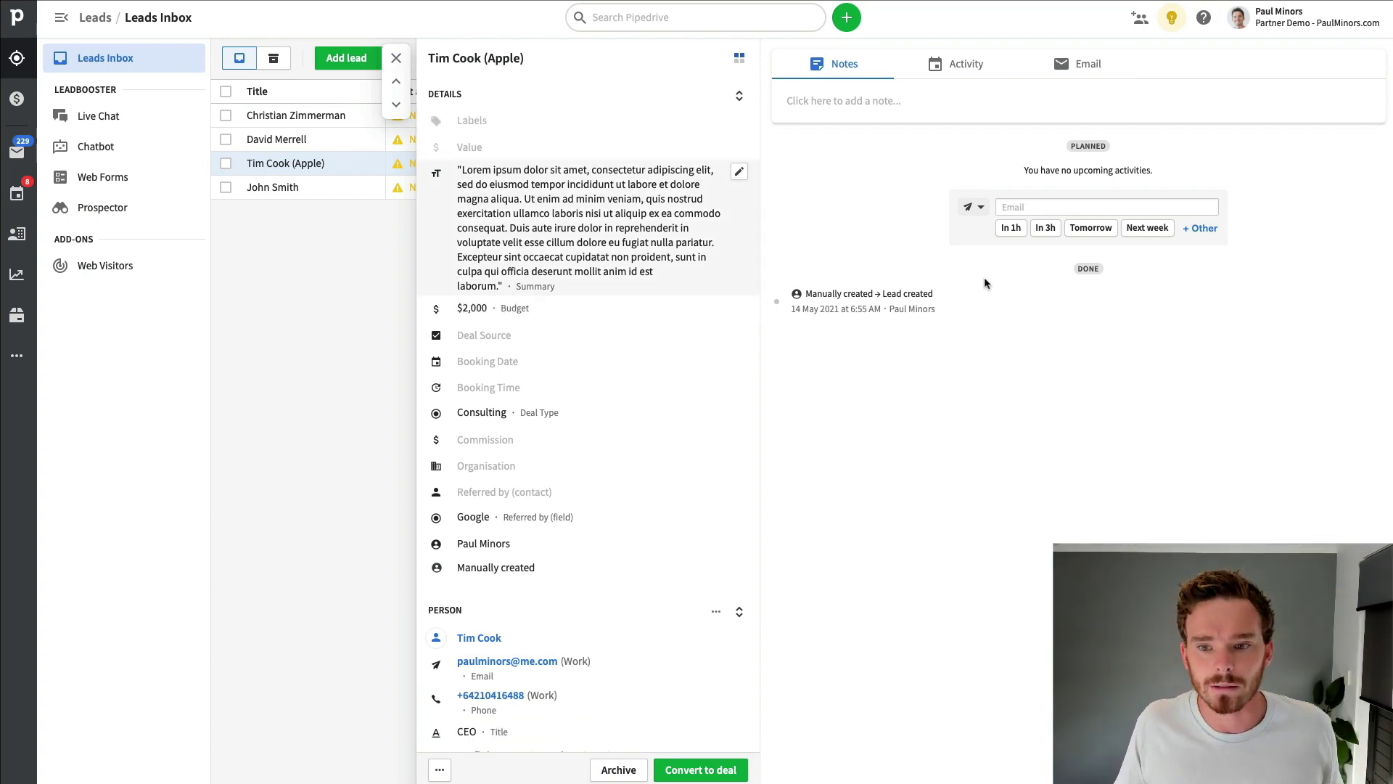
{"action": "left_click", "coordinate": [876, 108]}
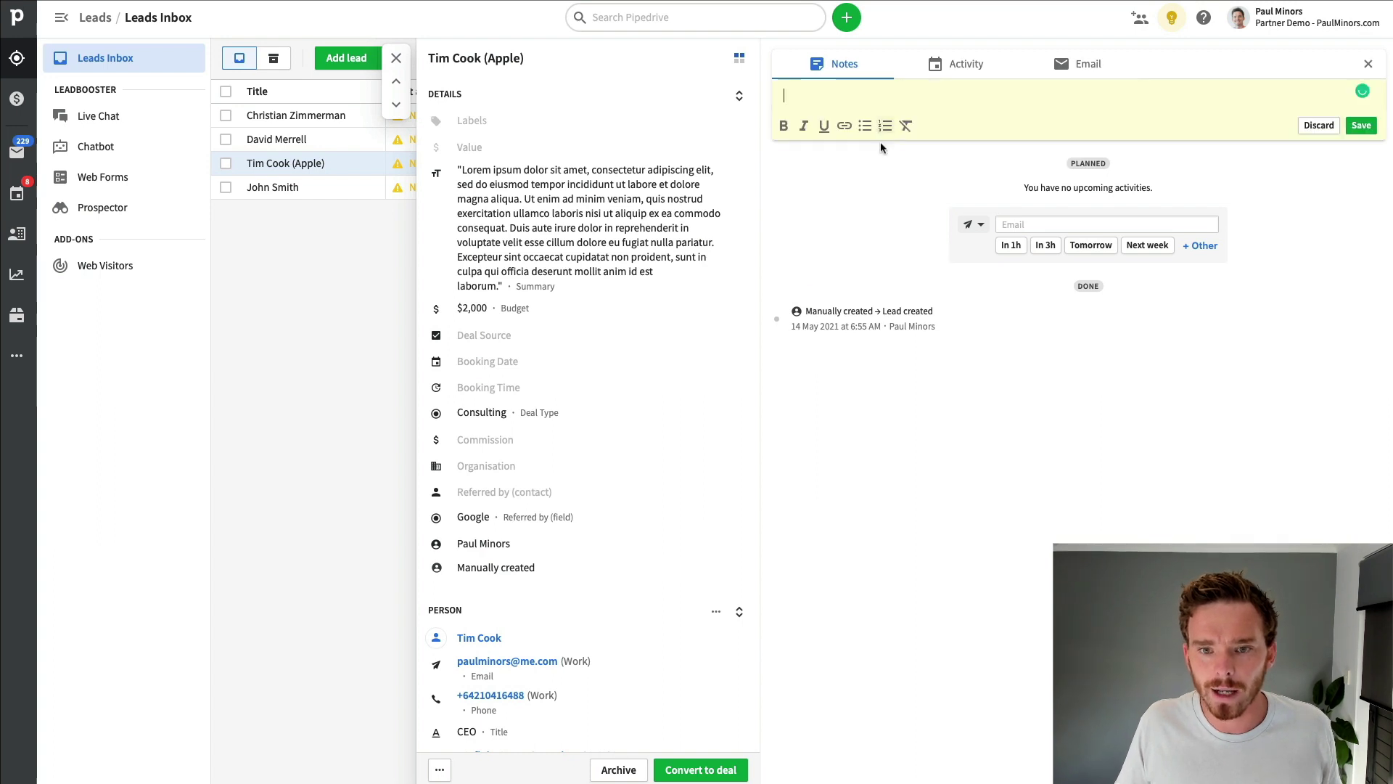
Save the pasted lorem ipsum note and plan an Email activity for 21 Jan 2022.
{"action": "type", "text": "\"Lorem ipsum dolor sit amet, consectetur adipiscing elit, sed do eiusmod tempor incididunt ut labore et dolore magna aliqua. Ut enim ad minim veniam, quis nostrud exercitation ullamco laboris nisi ut aliquip ex ea commodo consequat. Duis aute irure dolor in reprehenderit in voluptate velit esse cillum dolore eu fugiat nulla pariatur. Excepteur sint occaecat cupidatat non proident, sunt in culpa qui officia deserunt mollit anim id est laborum.\""}
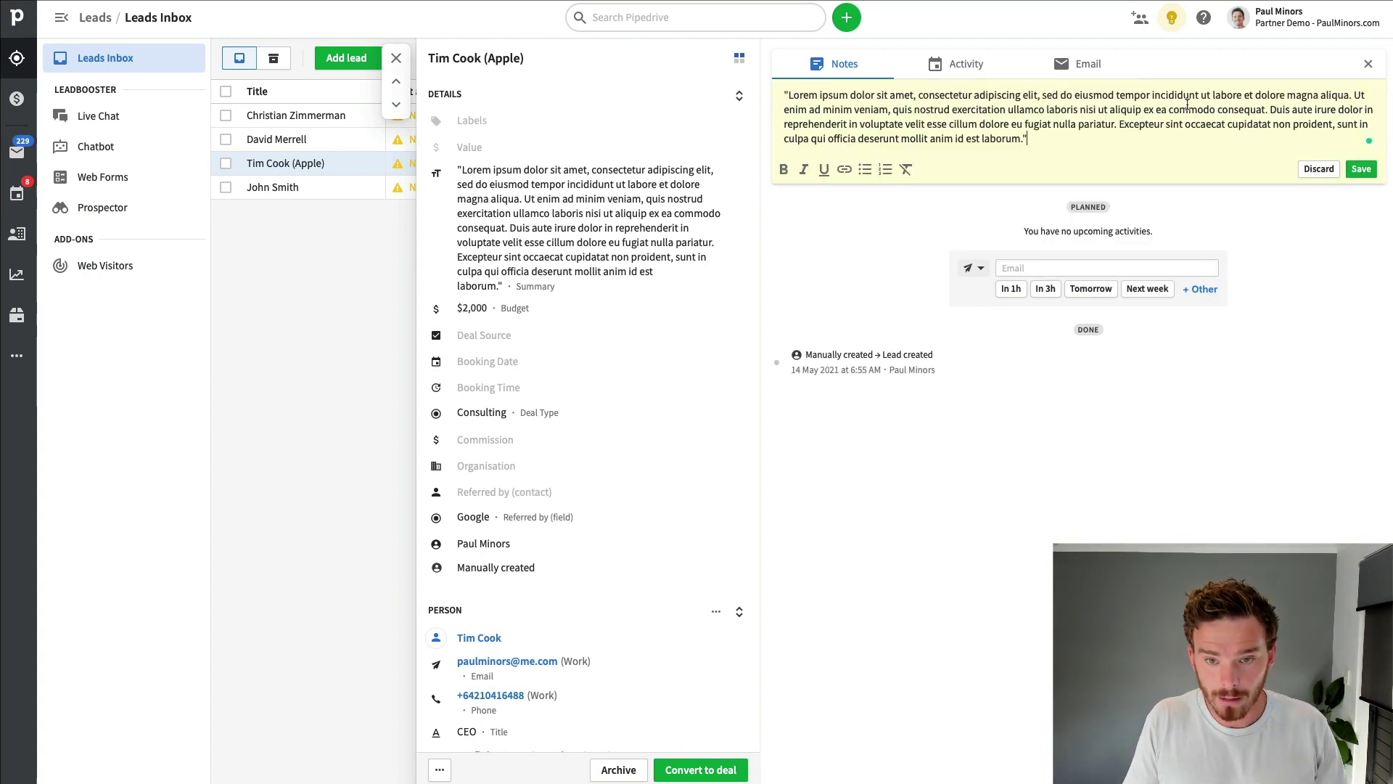
{"action": "left_click", "coordinate": [1361, 168]}
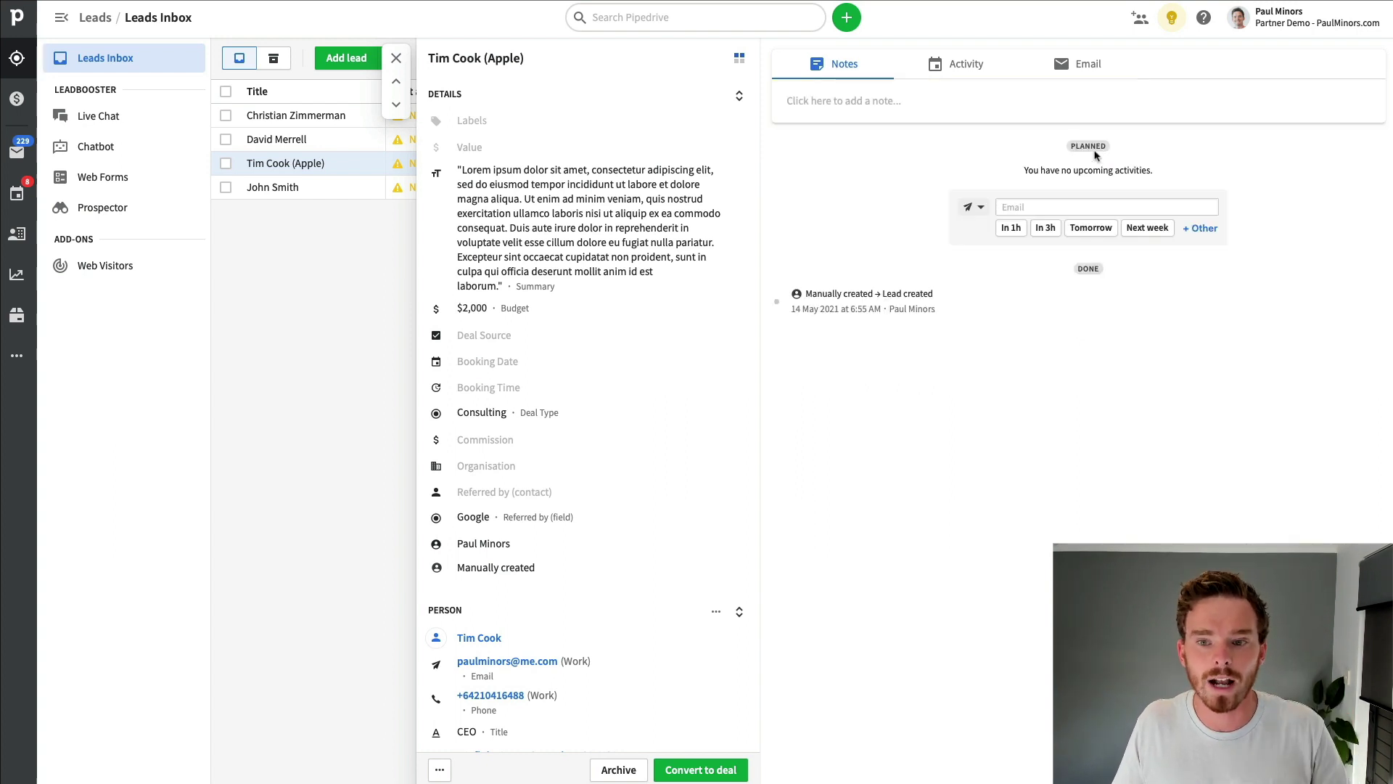
{"action": "left_click", "coordinate": [939, 69]}
{"action": "left_click", "coordinate": [1081, 221]}
{"action": "left_click", "coordinate": [863, 174]}
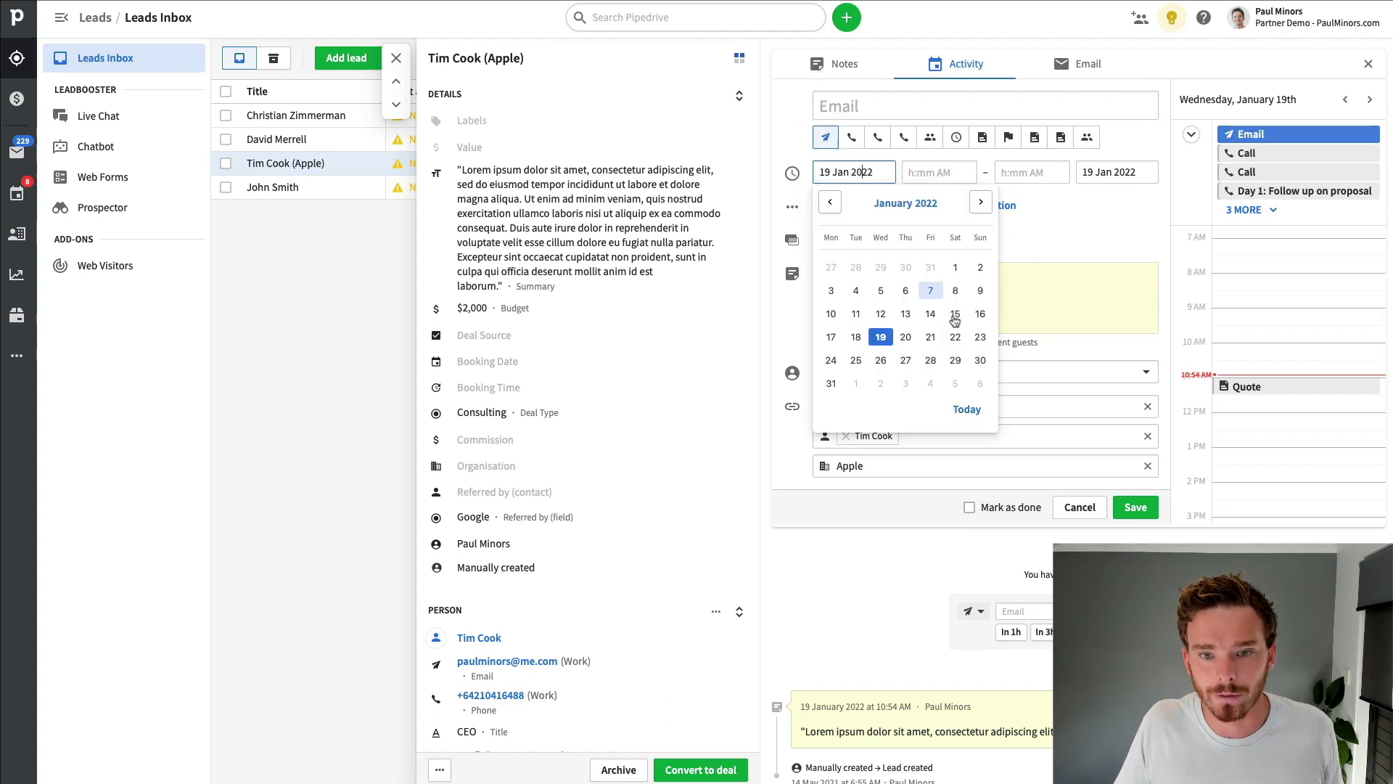
{"action": "left_click", "coordinate": [930, 336]}
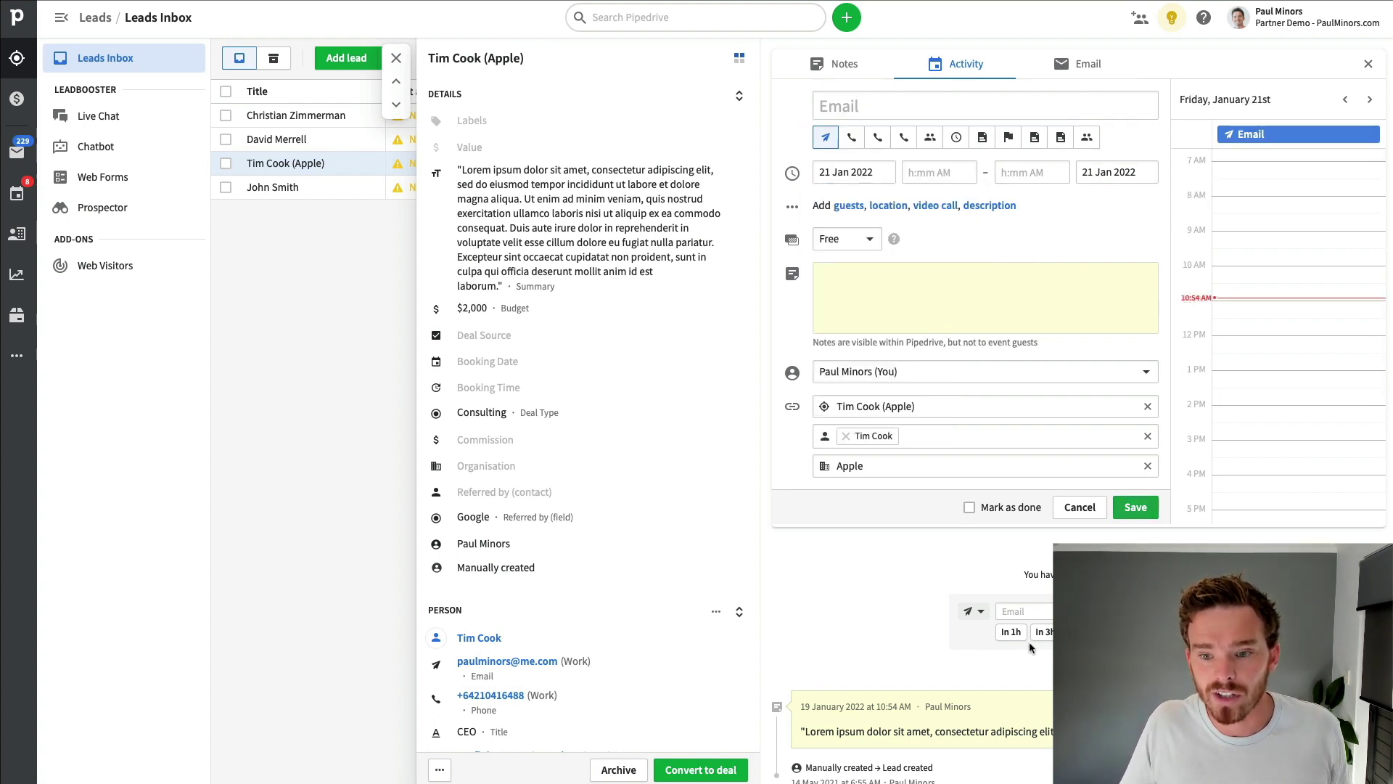
{"action": "left_click", "coordinate": [1136, 508]}
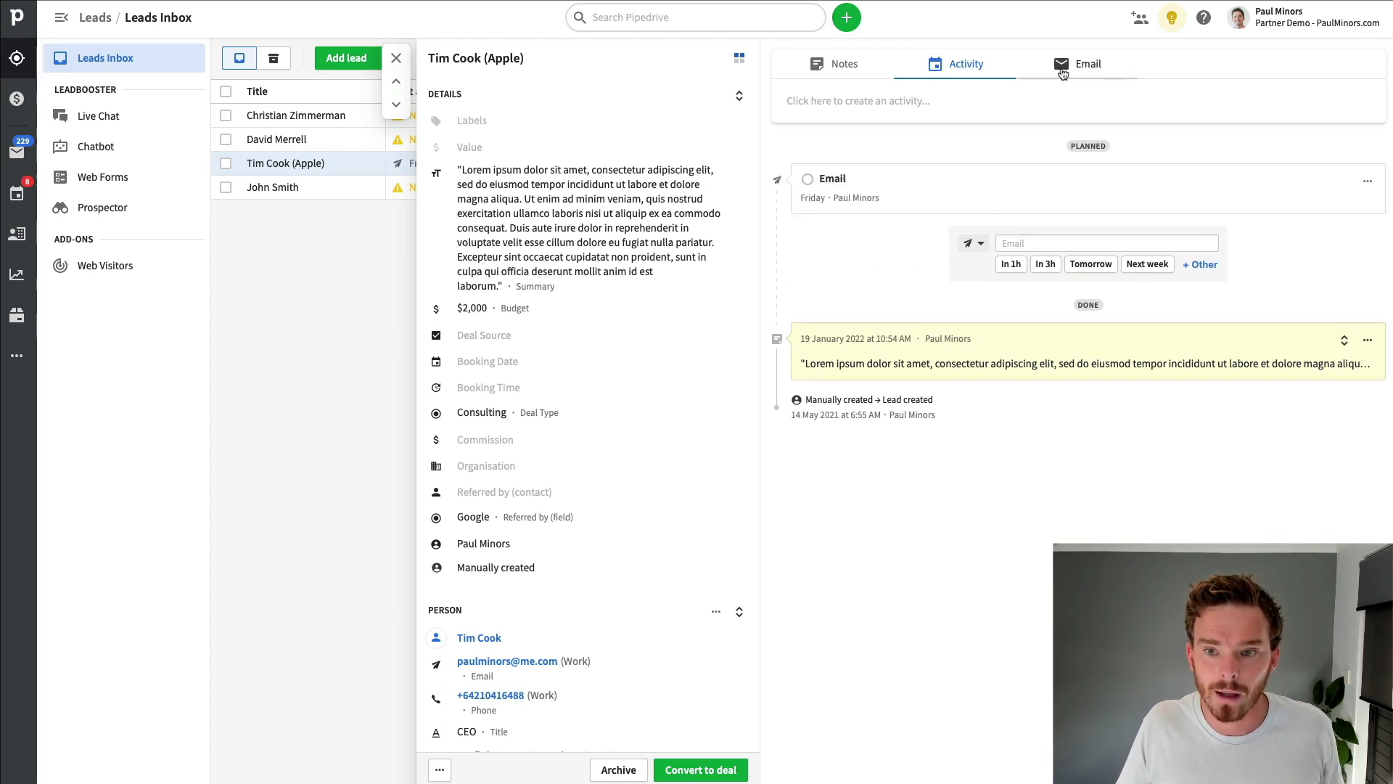
Email Tim Cook using the 'Email follow up - Day 1' template.
{"action": "left_click", "coordinate": [1061, 54]}
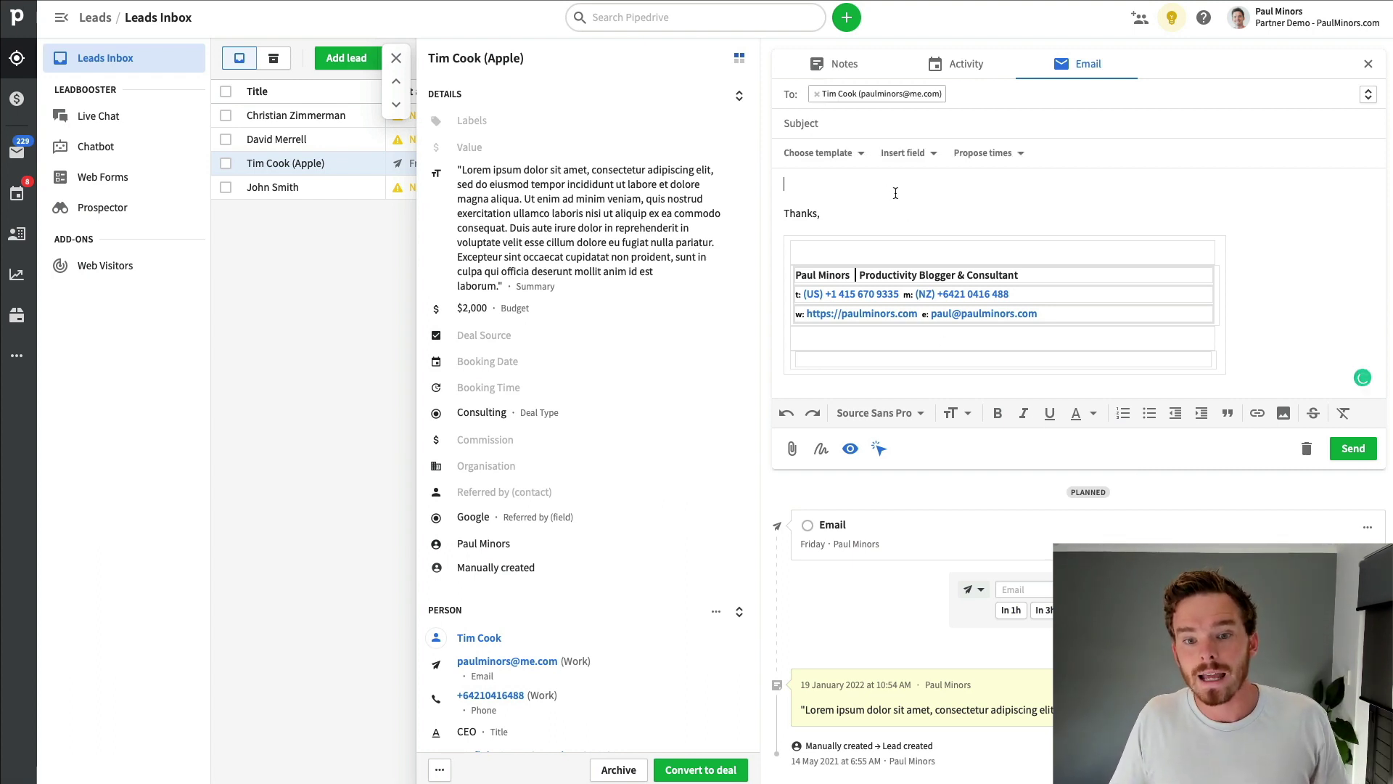
{"action": "left_click", "coordinate": [846, 157]}
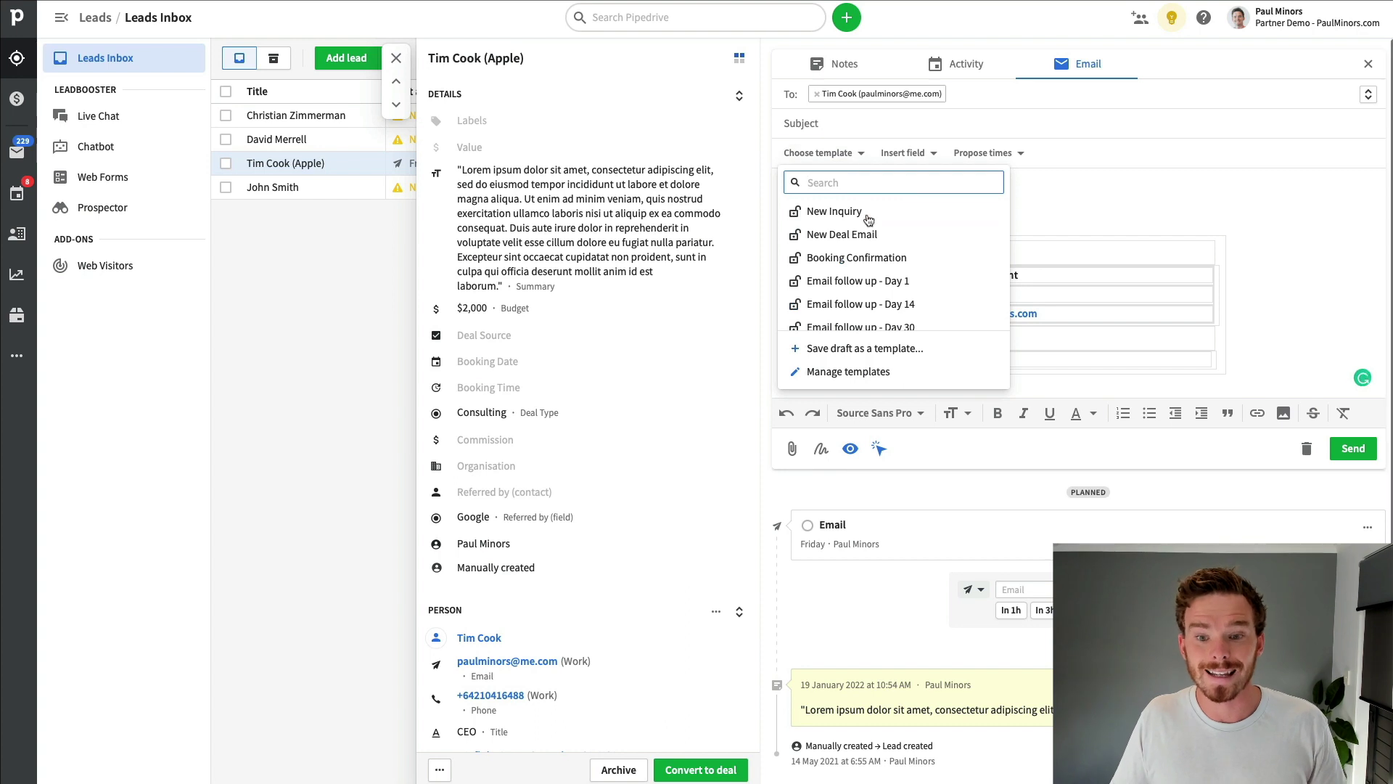
{"action": "left_click", "coordinate": [991, 283]}
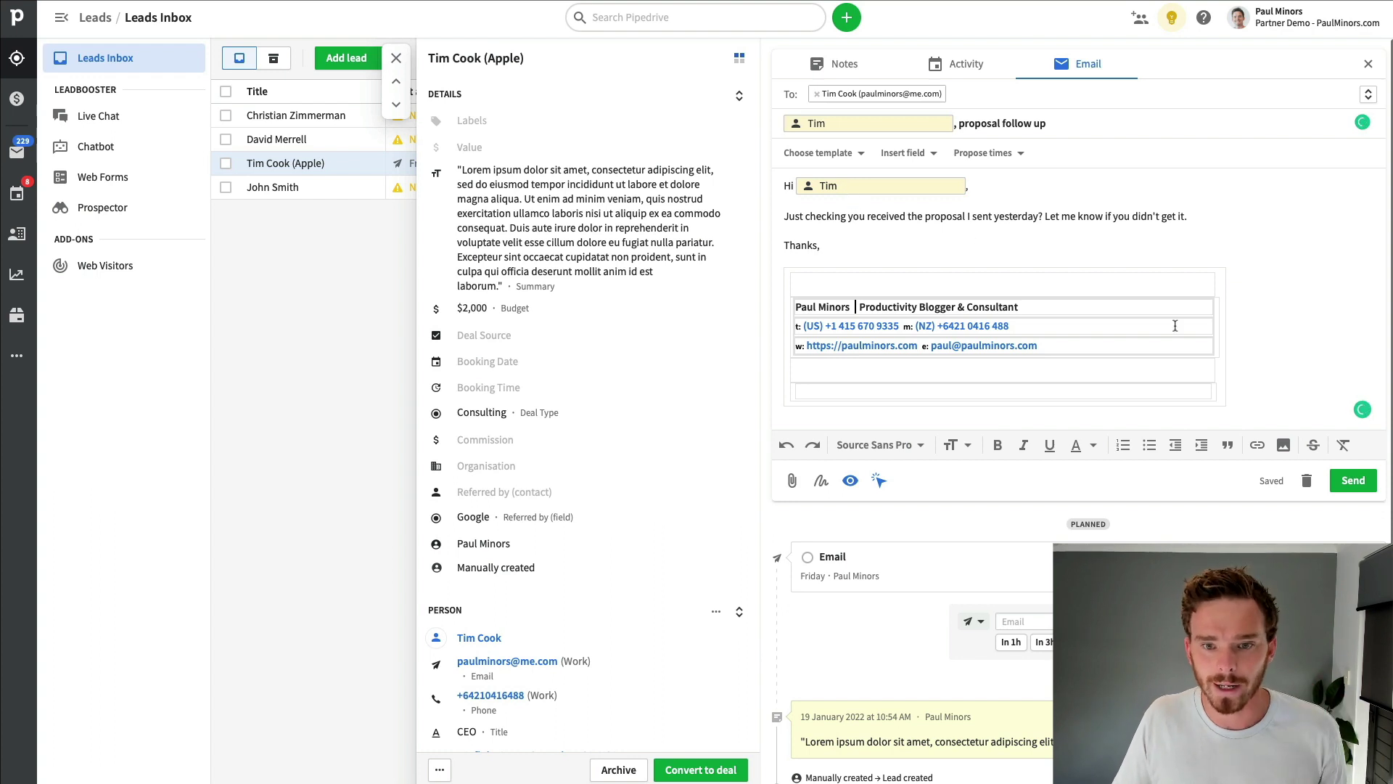
{"action": "left_click", "coordinate": [1335, 486]}
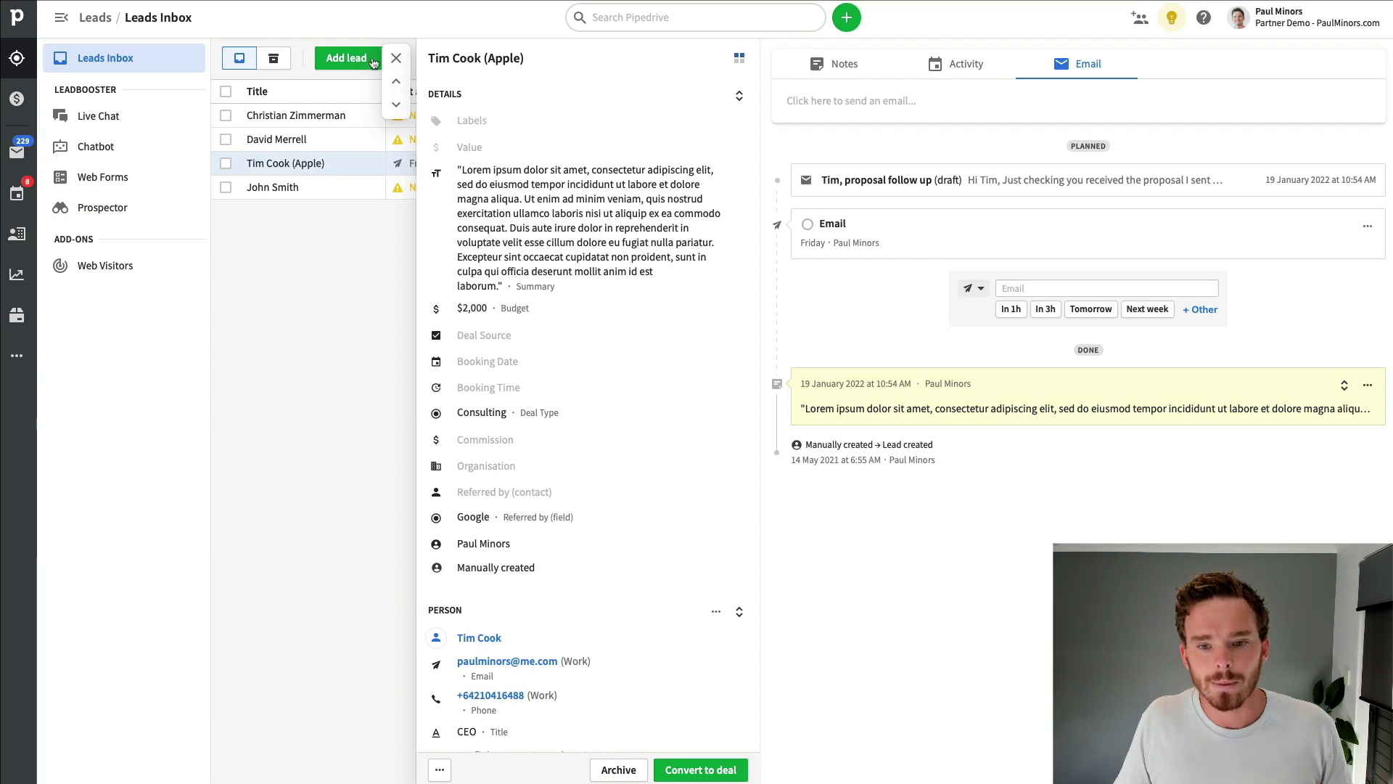
Convert the Tim Cook (Apple) lead into a deal and view the Deals pipeline.
{"action": "left_click", "coordinate": [396, 58]}
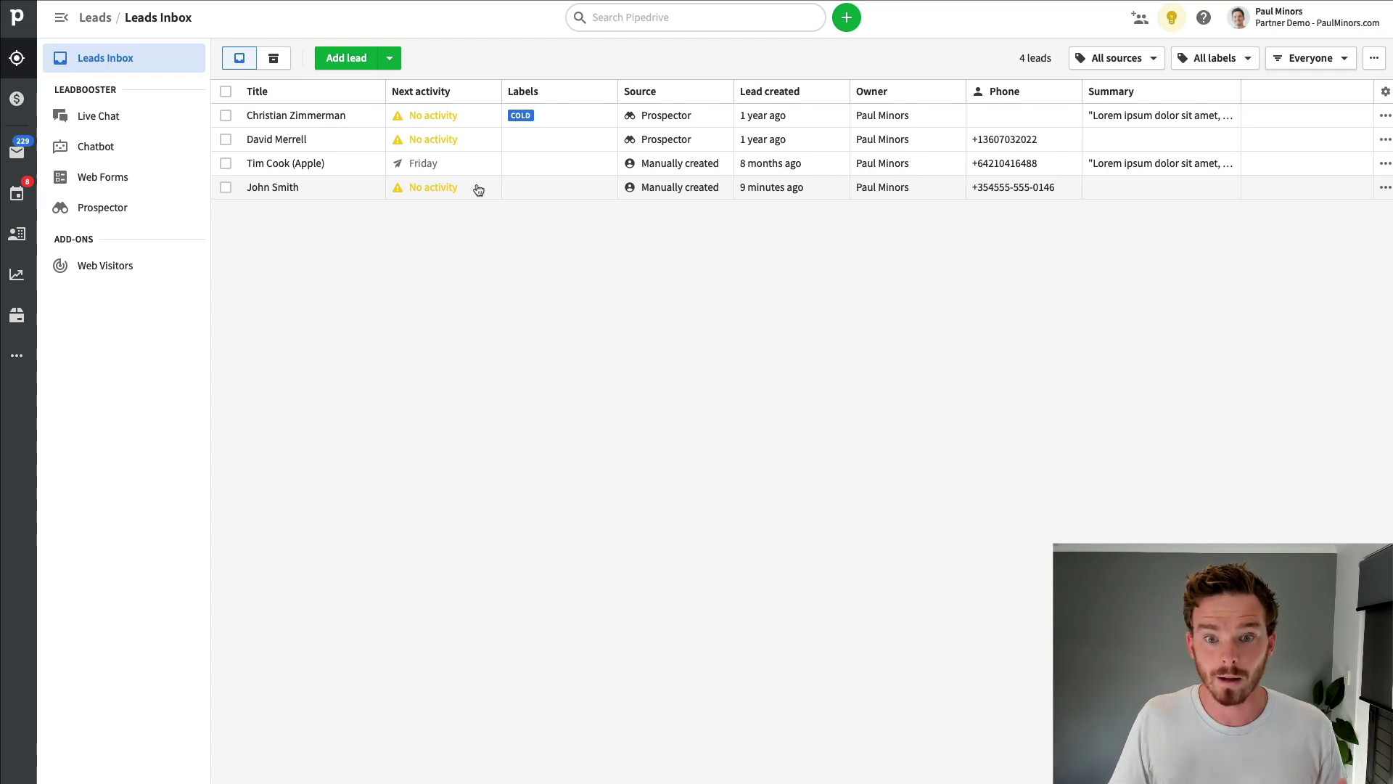
{"action": "left_click", "coordinate": [366, 168]}
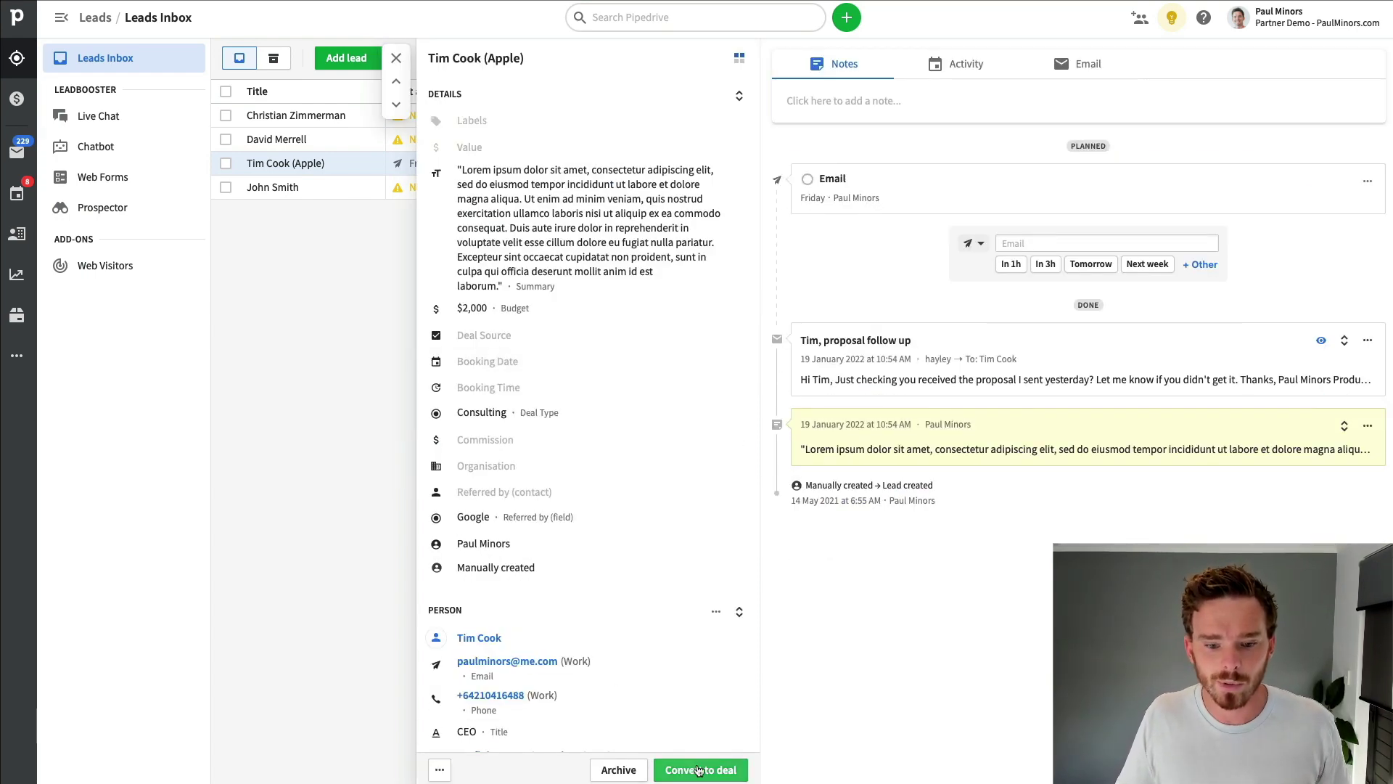
{"action": "left_click", "coordinate": [698, 769]}
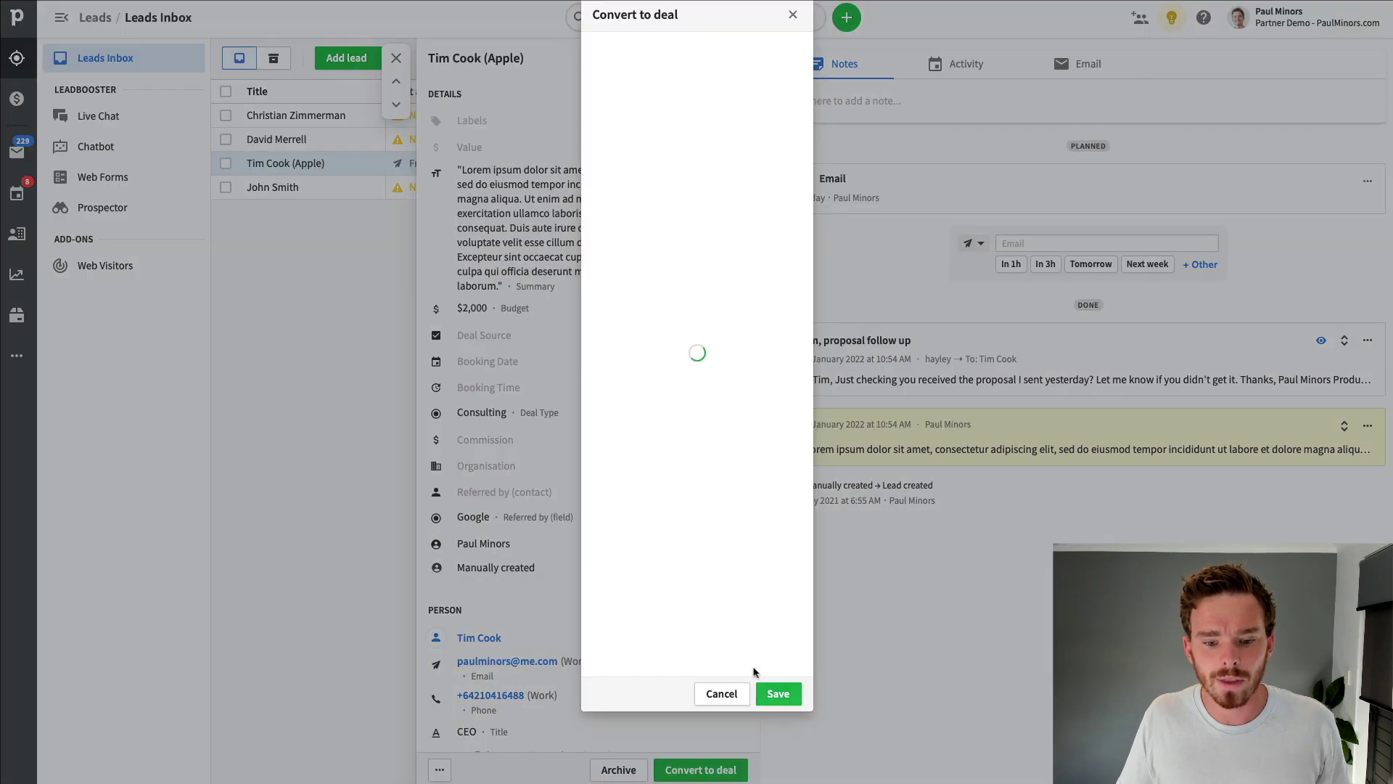
{"action": "left_click", "coordinate": [892, 682]}
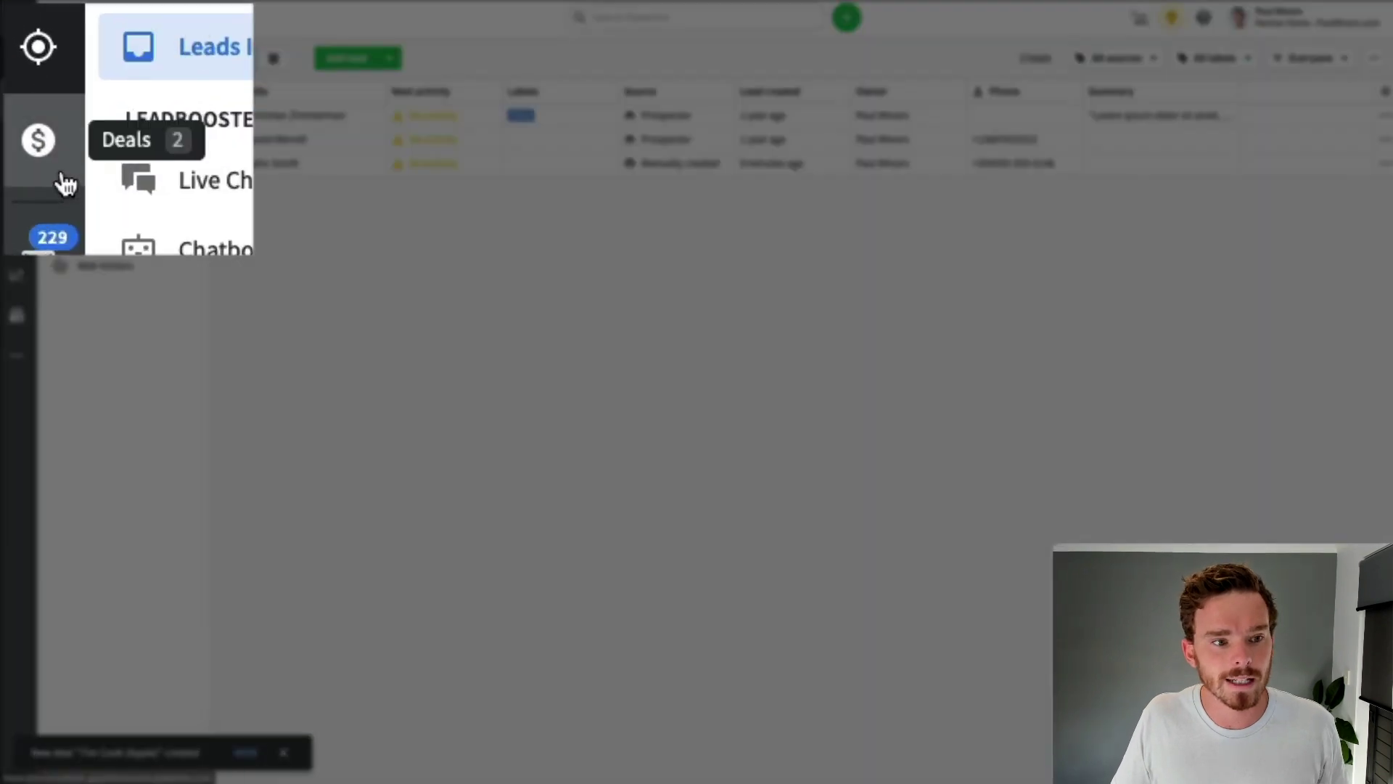
{"action": "left_click", "coordinate": [64, 178]}
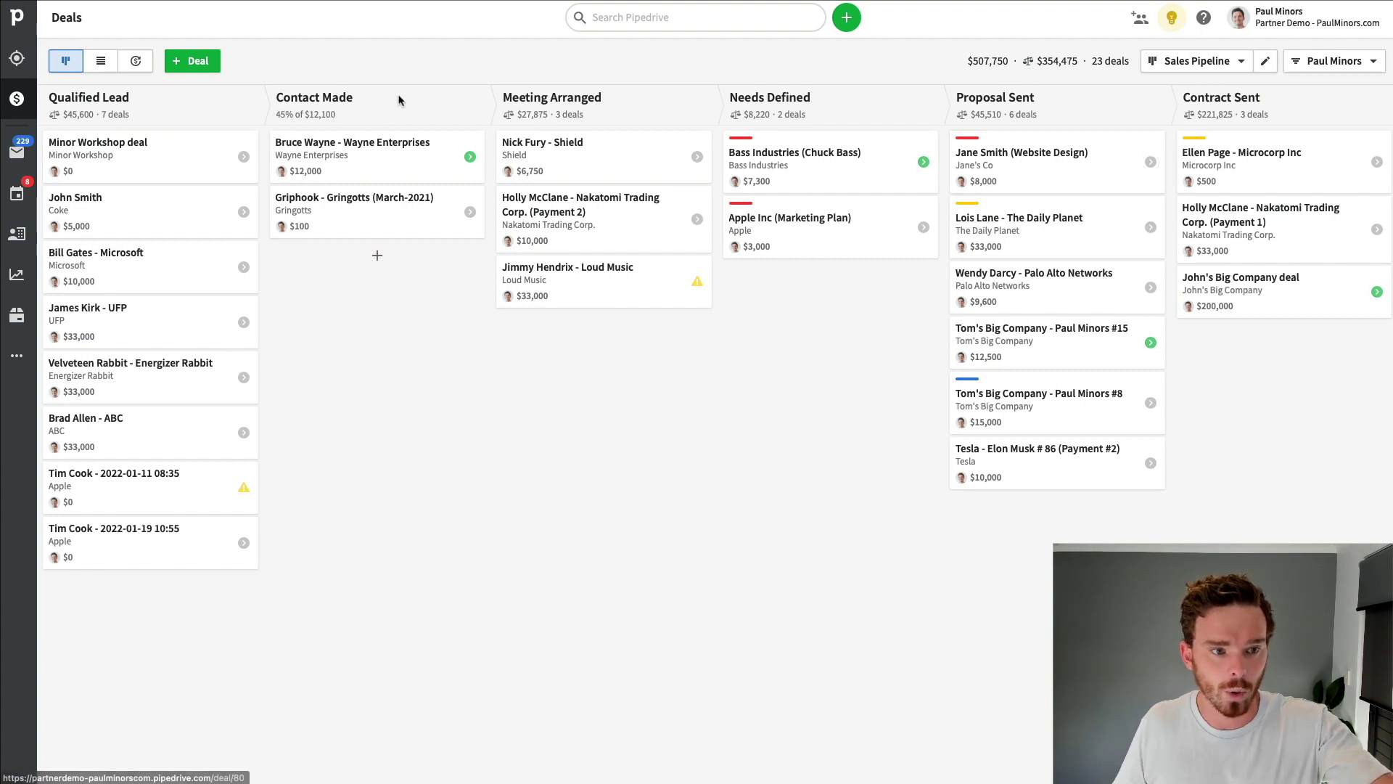
{"action": "left_click_drag", "start_coordinate": [150, 543], "coordinate": [551, 341]}
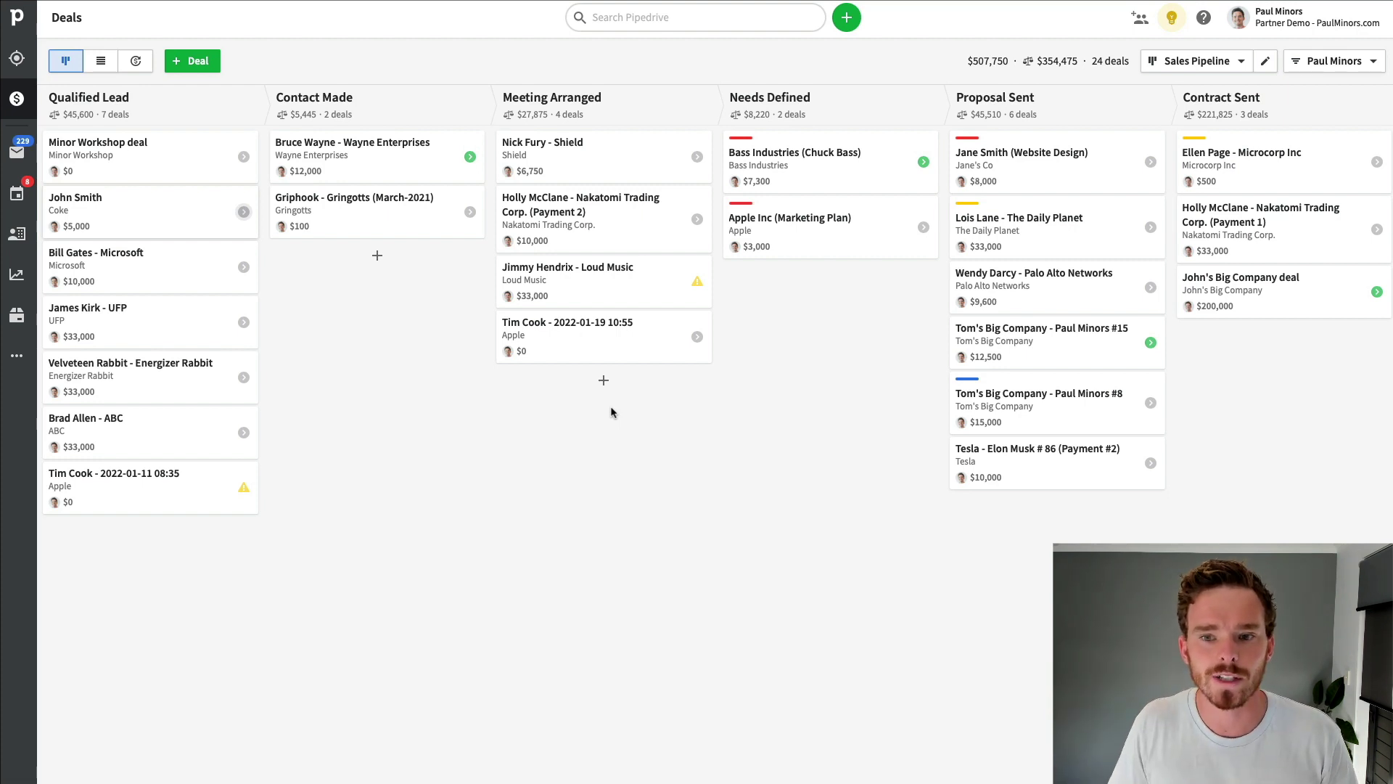
Open the Tim Cook deal and review its details, person and organisation sections.
{"action": "left_click", "coordinate": [584, 349]}
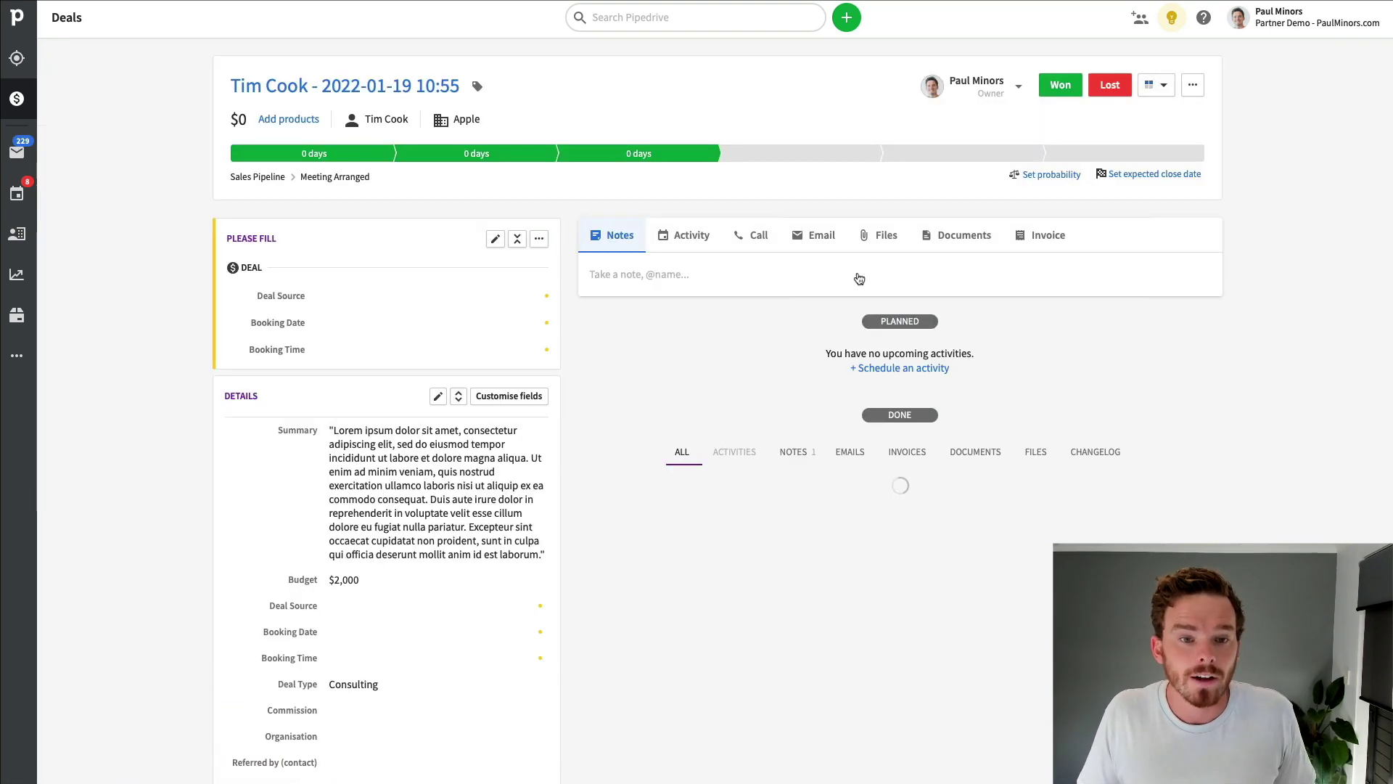
{"action": "scroll", "coordinate": [490, 355], "scroll_direction": "down", "scroll_amount": 4}
{"action": "scroll", "coordinate": [487, 372], "scroll_direction": "up", "scroll_amount": 1}
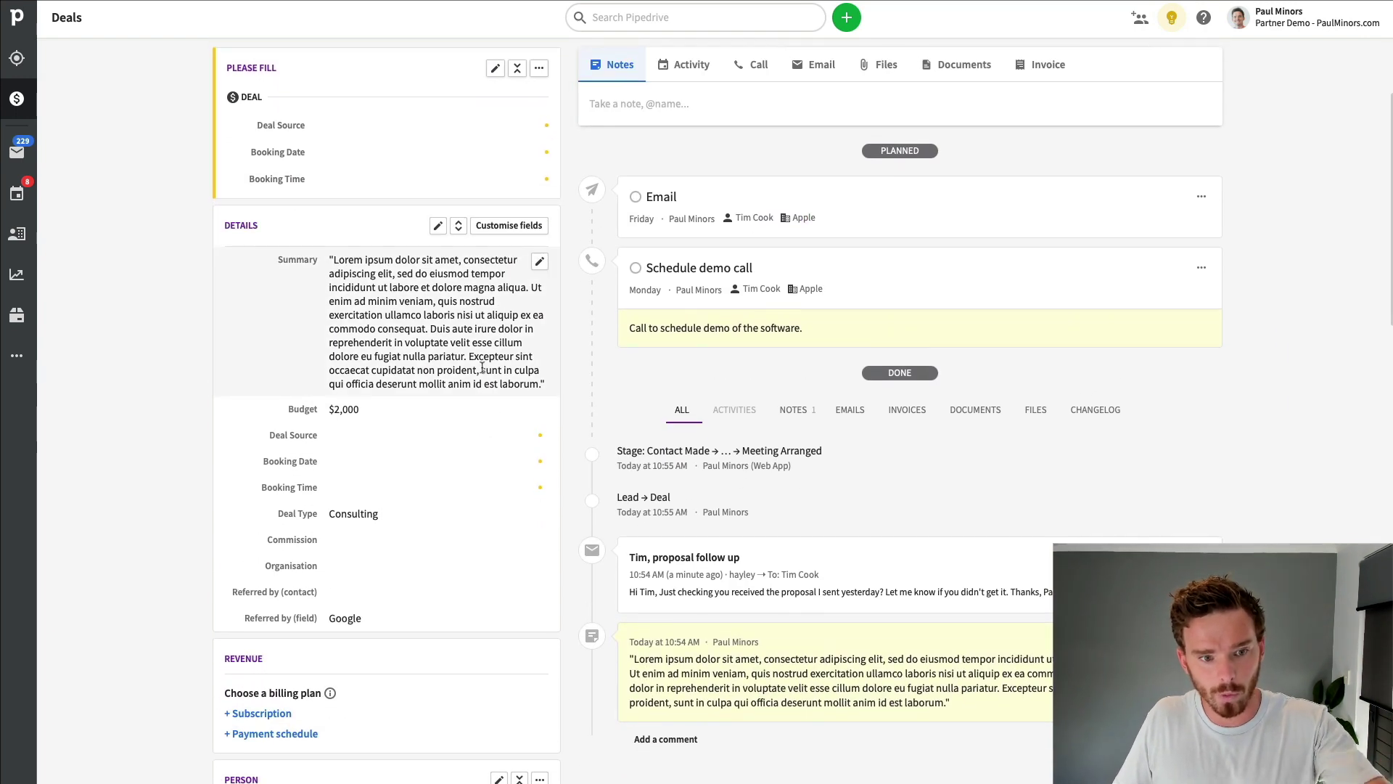
{"action": "scroll", "coordinate": [482, 370], "scroll_direction": "down", "scroll_amount": 1}
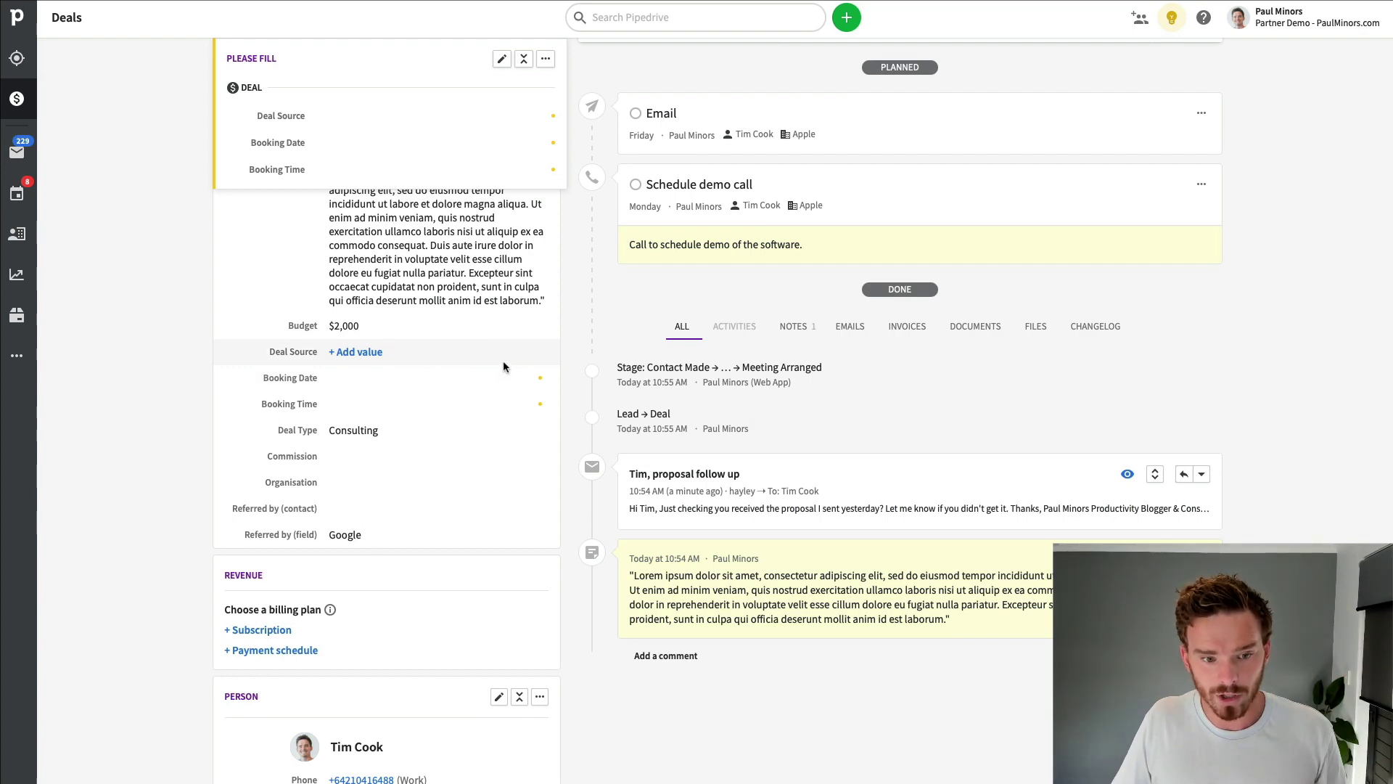
{"action": "scroll", "coordinate": [503, 365], "scroll_direction": "down", "scroll_amount": 6}
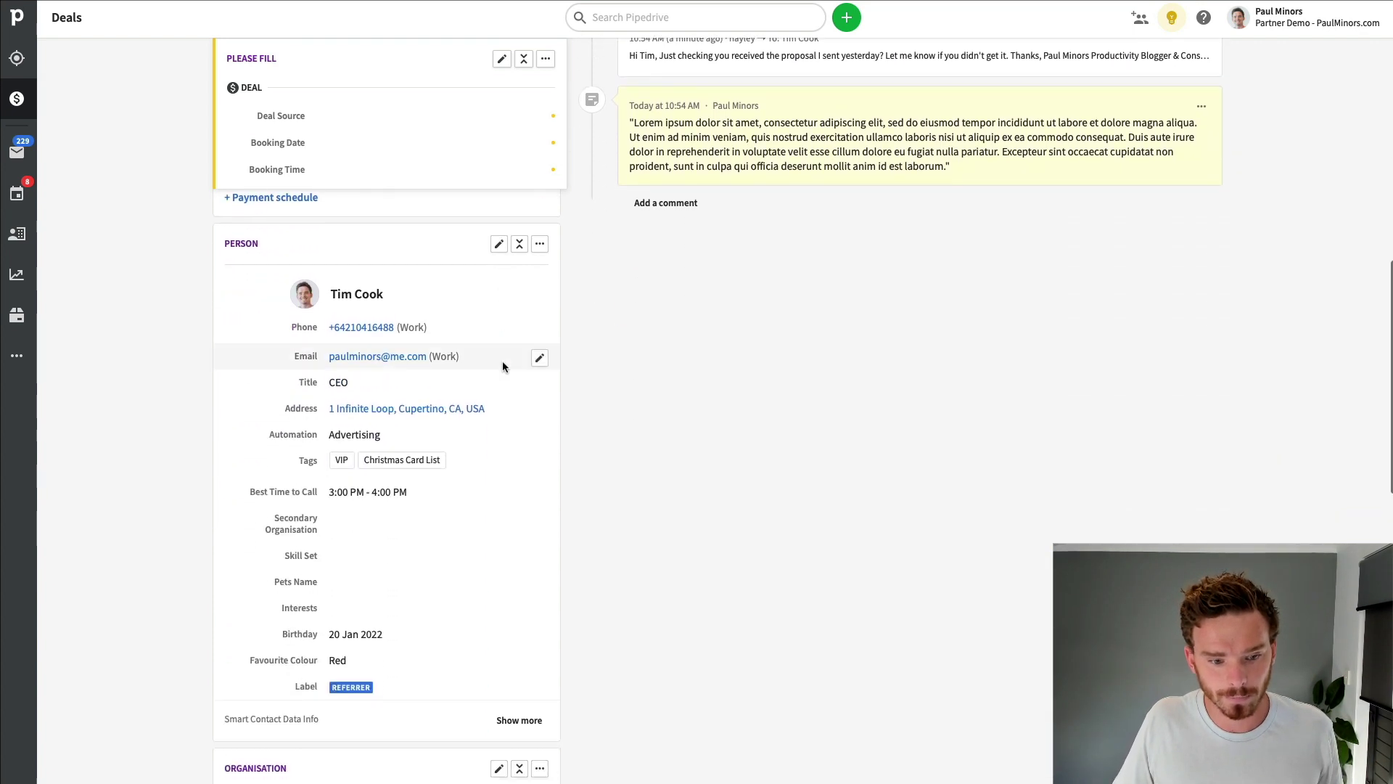
{"action": "scroll", "coordinate": [503, 360], "scroll_direction": "down", "scroll_amount": 7}
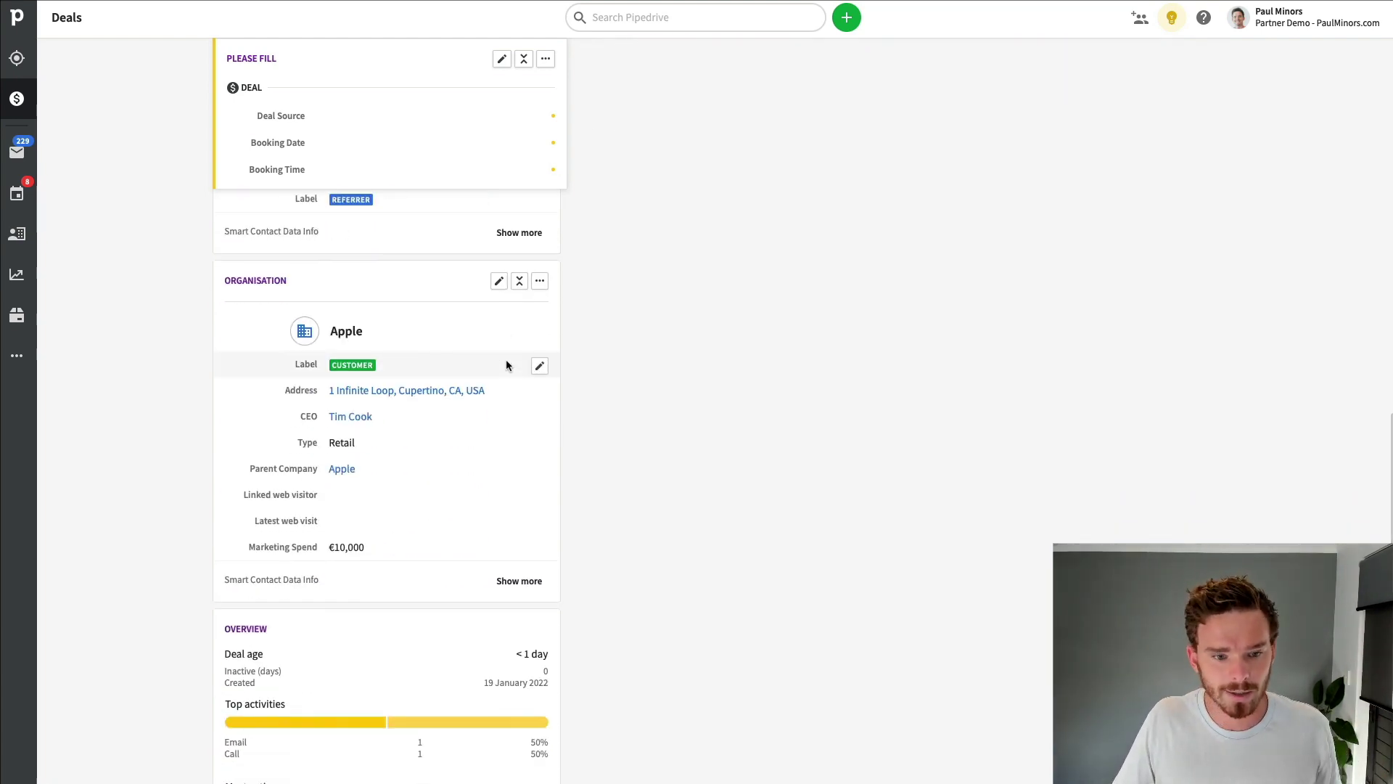
{"action": "scroll", "coordinate": [507, 365], "scroll_direction": "up", "scroll_amount": 10}
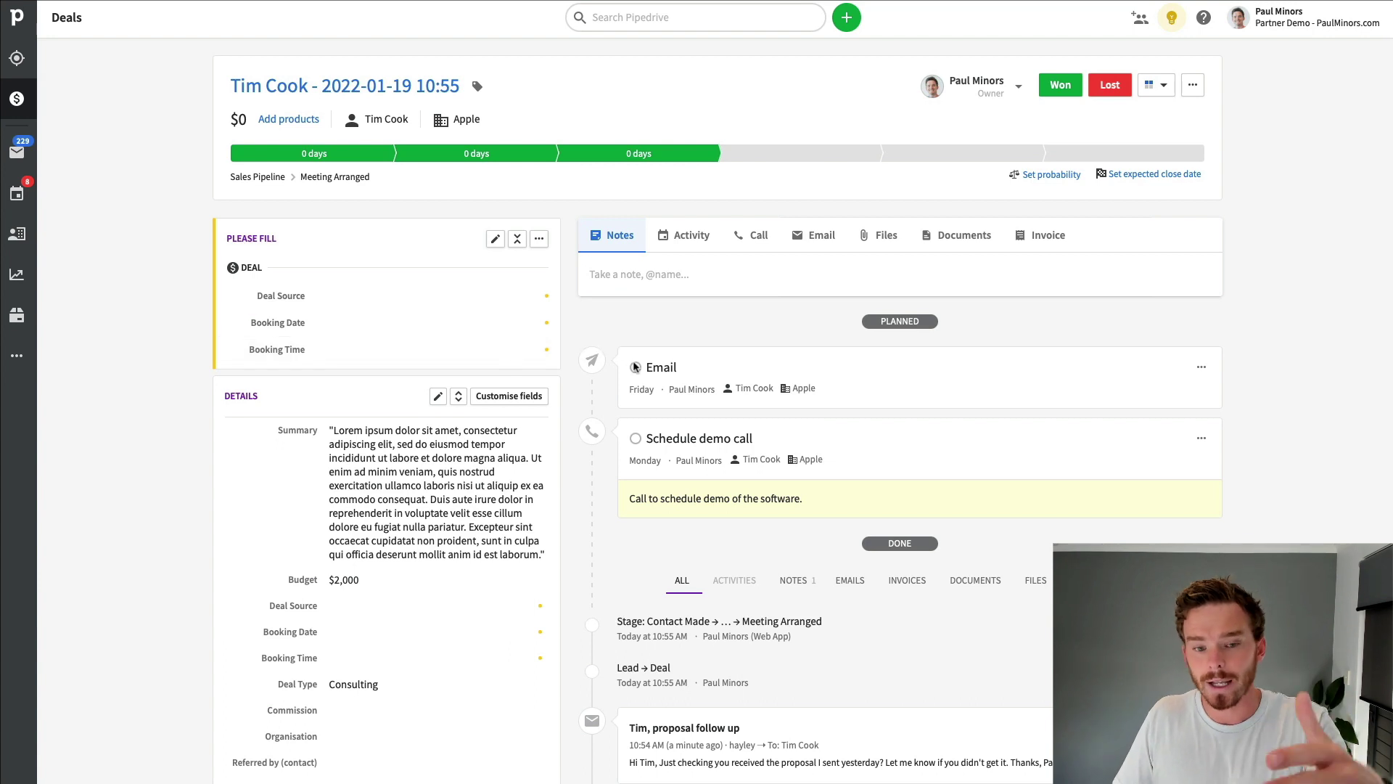
Try the Tim Cook deal's note, activity and email options, then settle on calling from the computer.
{"action": "left_click", "coordinate": [661, 278]}
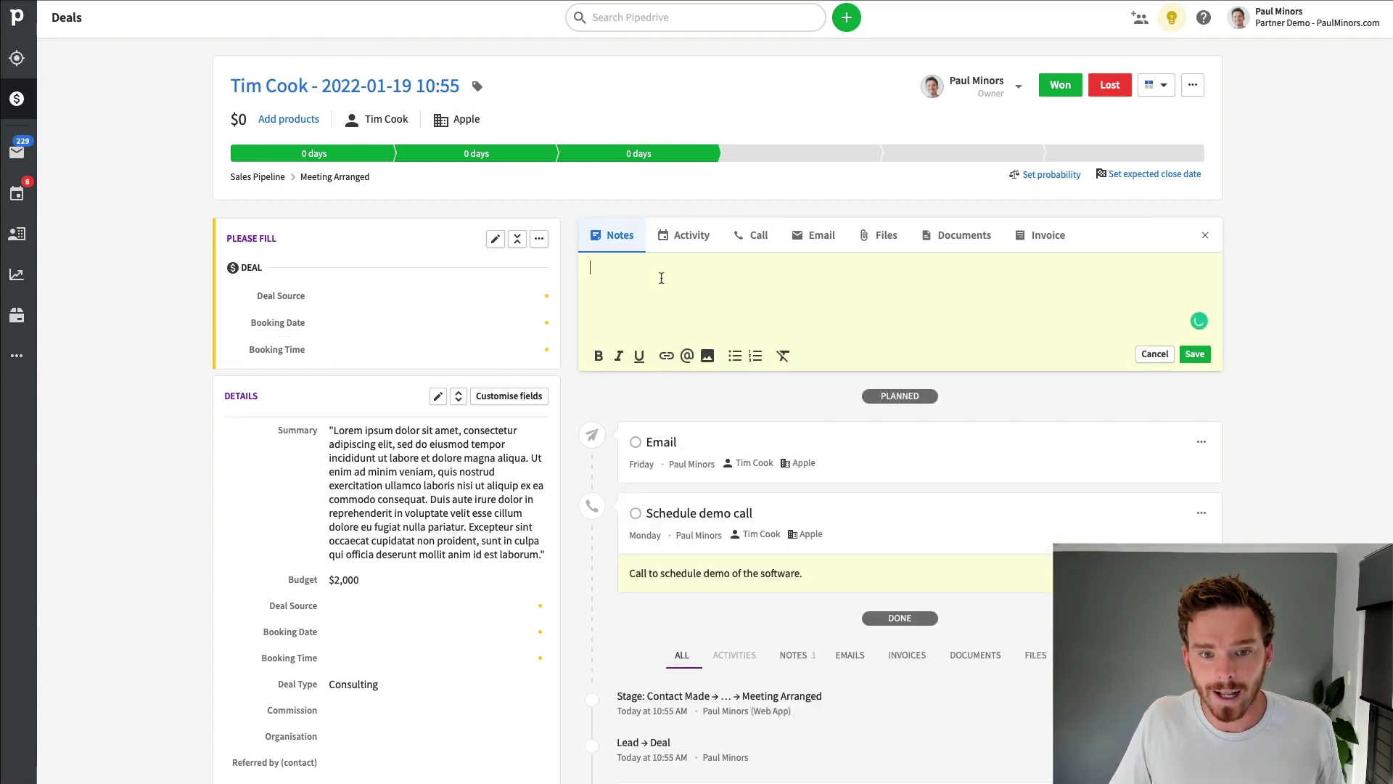
{"action": "left_click", "coordinate": [679, 243]}
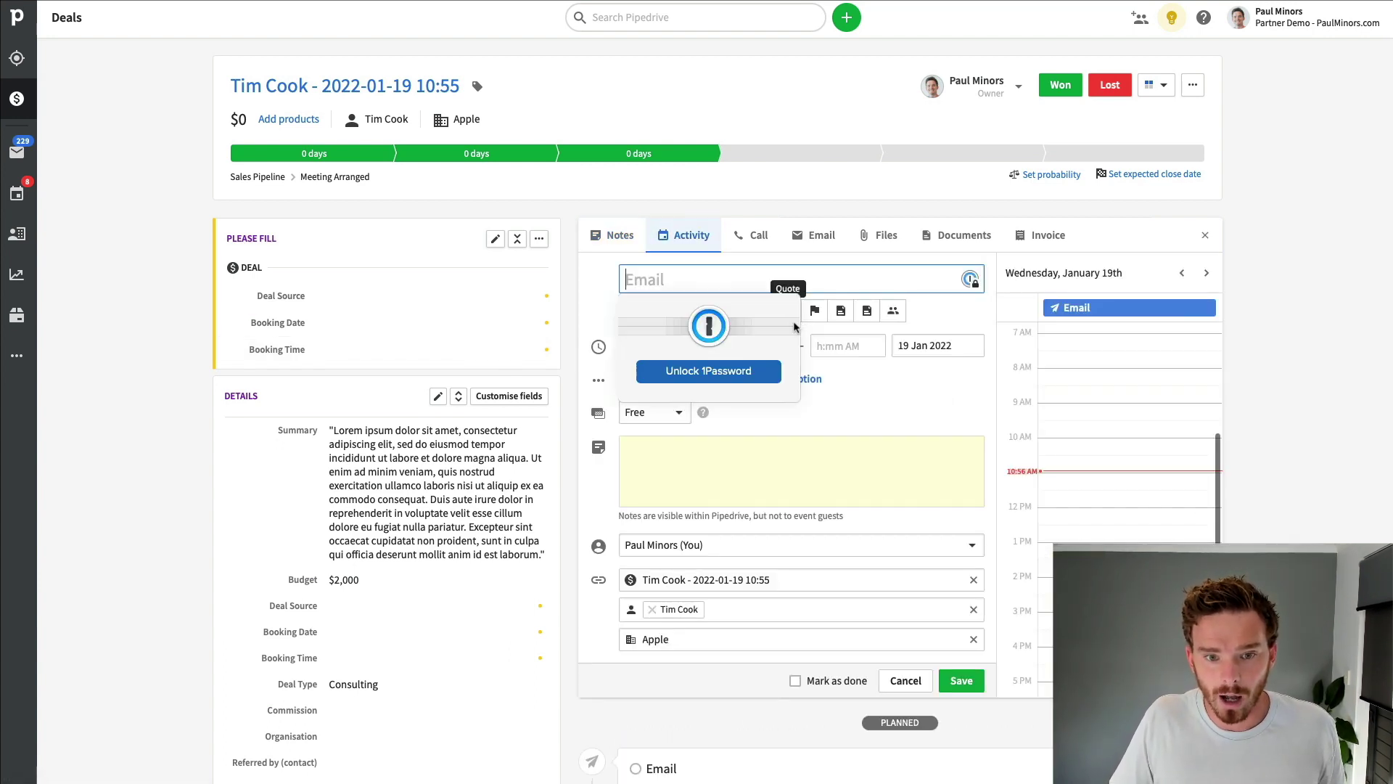
{"action": "left_click", "coordinate": [822, 239]}
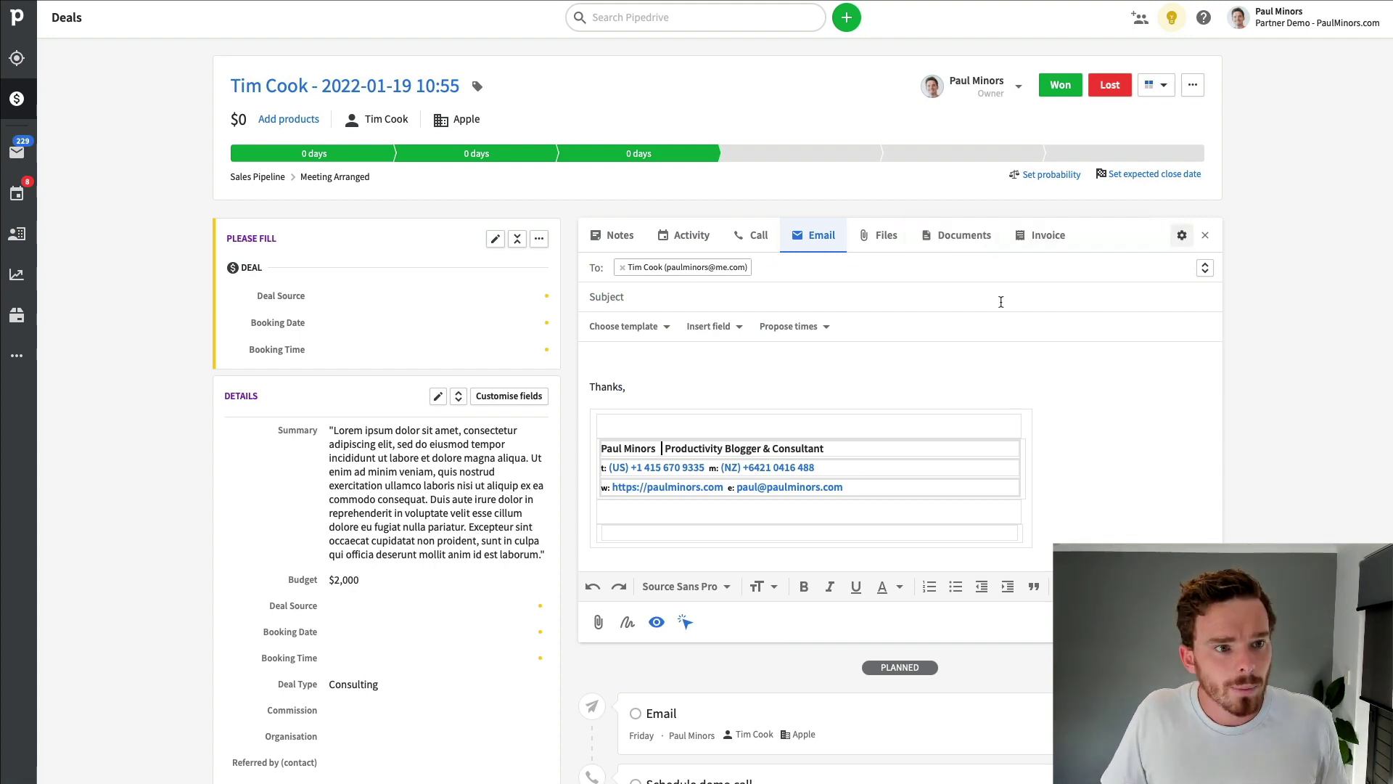
{"action": "left_click", "coordinate": [1204, 238]}
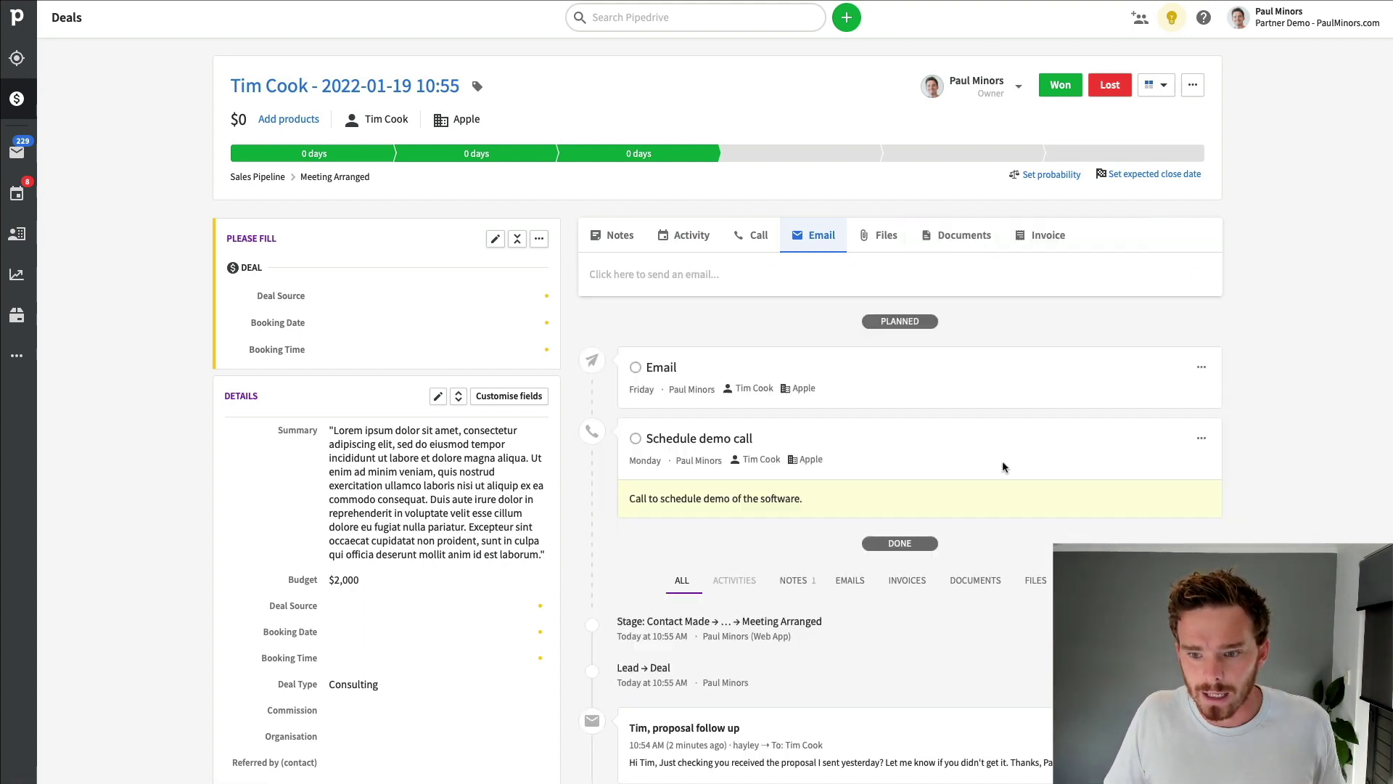
{"action": "left_click", "coordinate": [758, 247]}
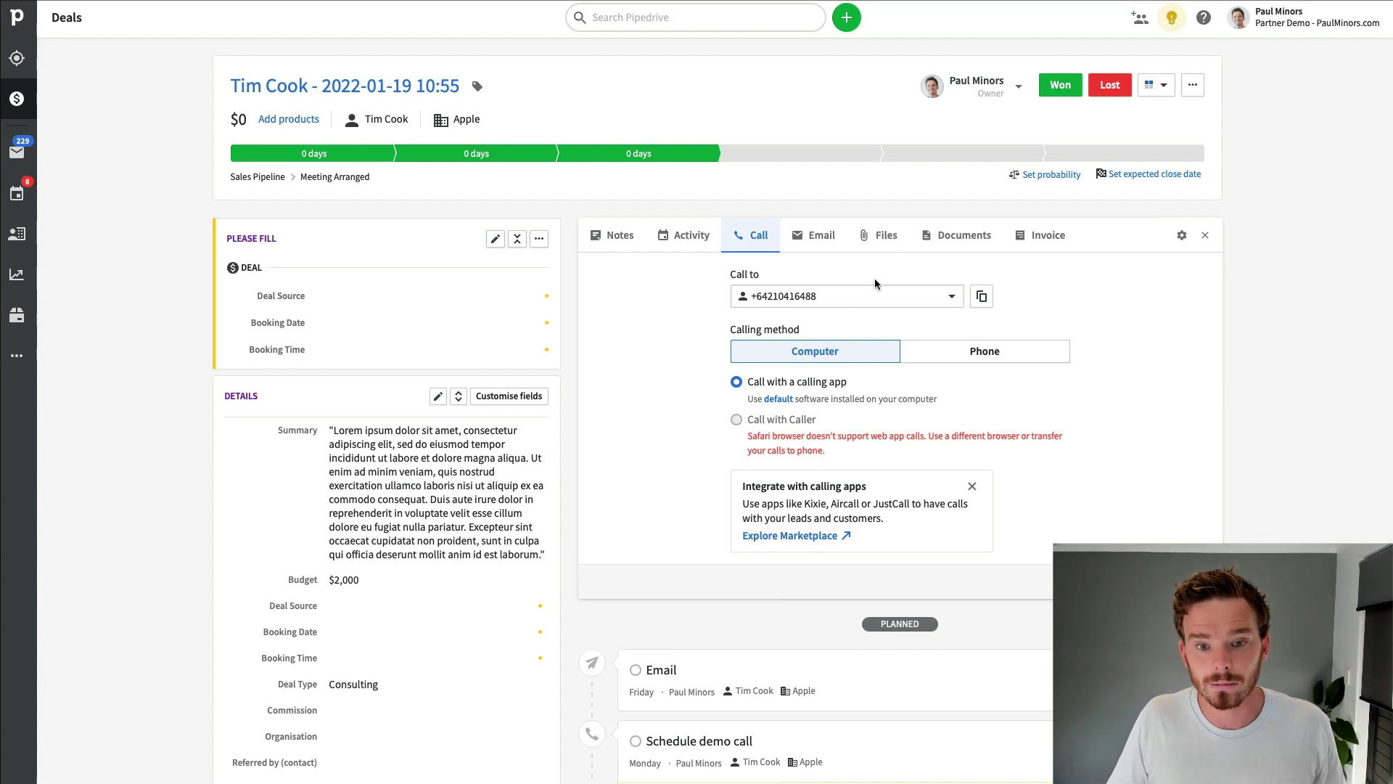
Show the deal's files, then its templates: Client Contract, Welcome Letter, Quote and an untitled one.
{"action": "left_click", "coordinate": [886, 242]}
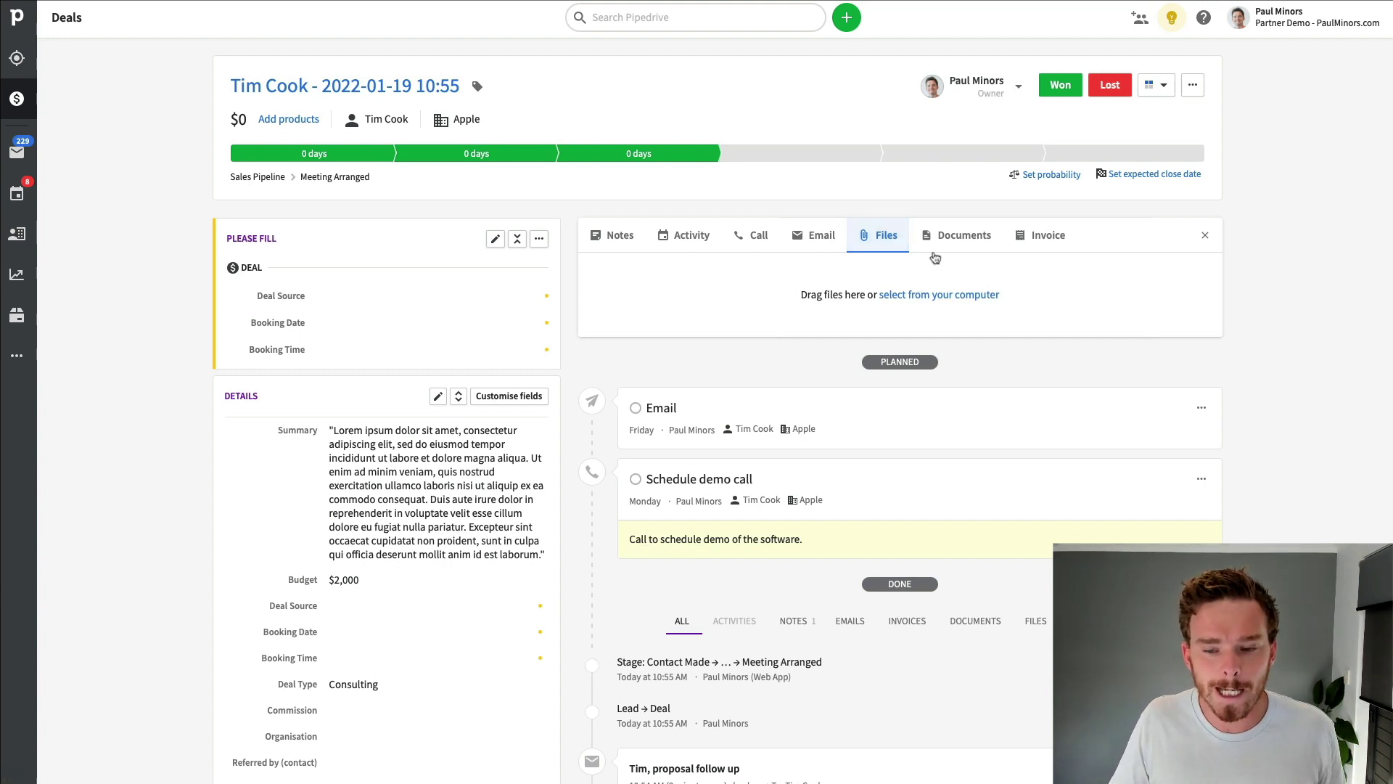
{"action": "left_click", "coordinate": [963, 250]}
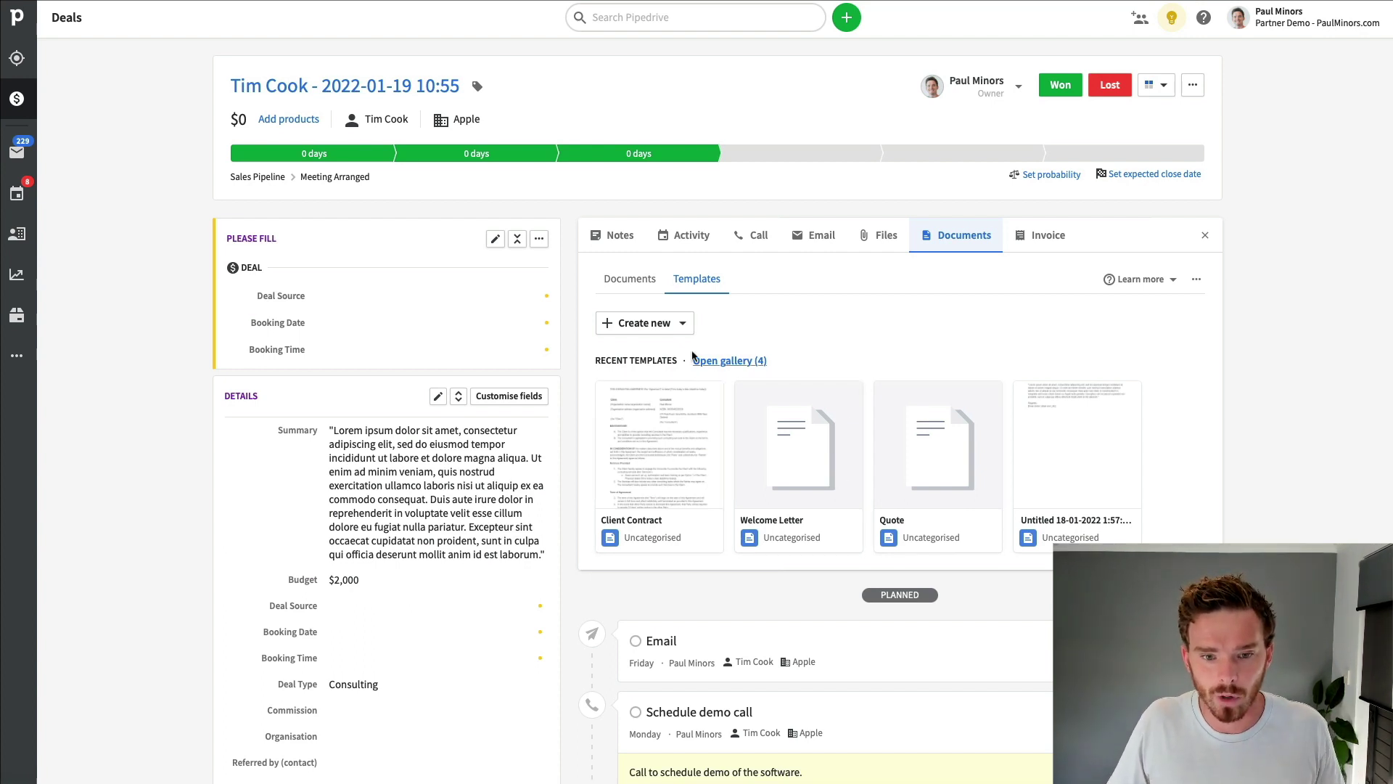
Generate a new deal document from the Client Contract template.
{"action": "left_click", "coordinate": [667, 335]}
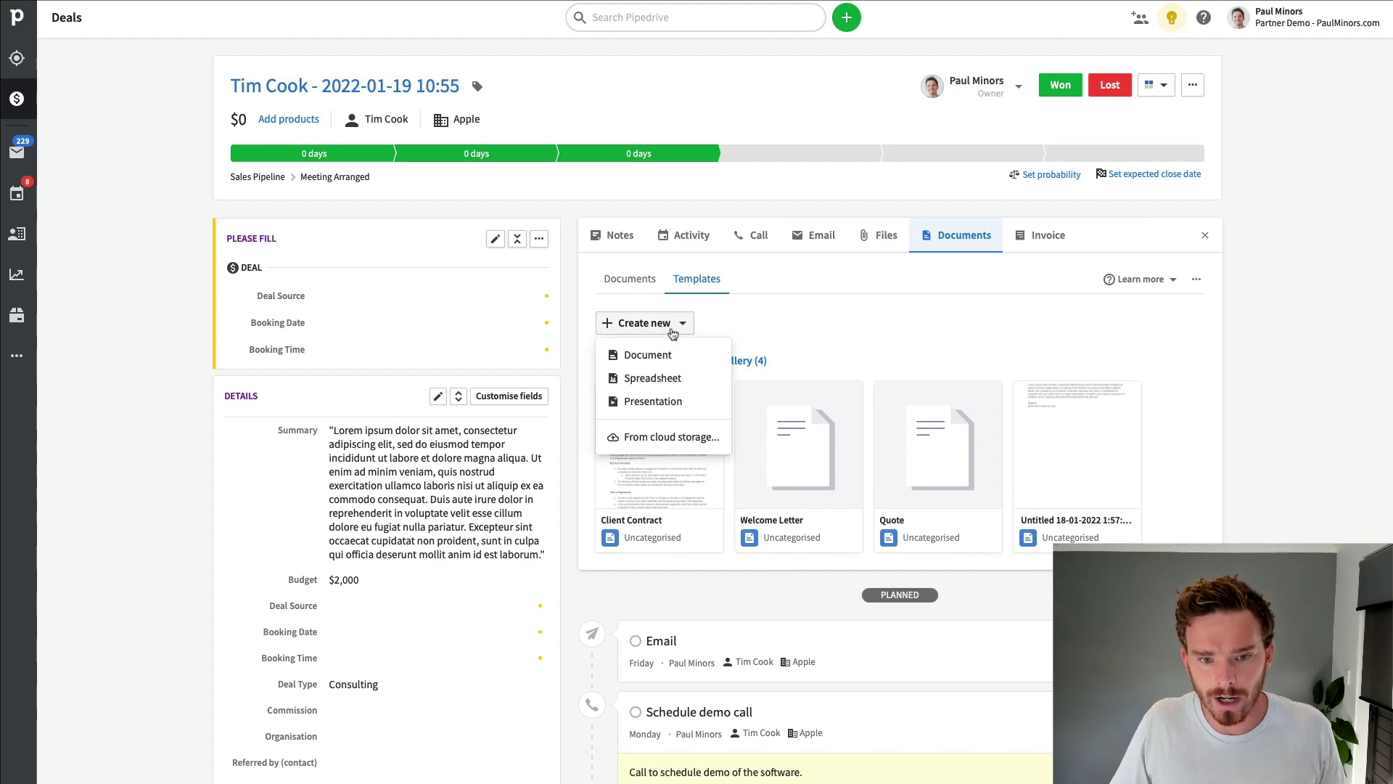
{"action": "left_click", "coordinate": [665, 328]}
{"action": "left_click", "coordinate": [665, 330]}
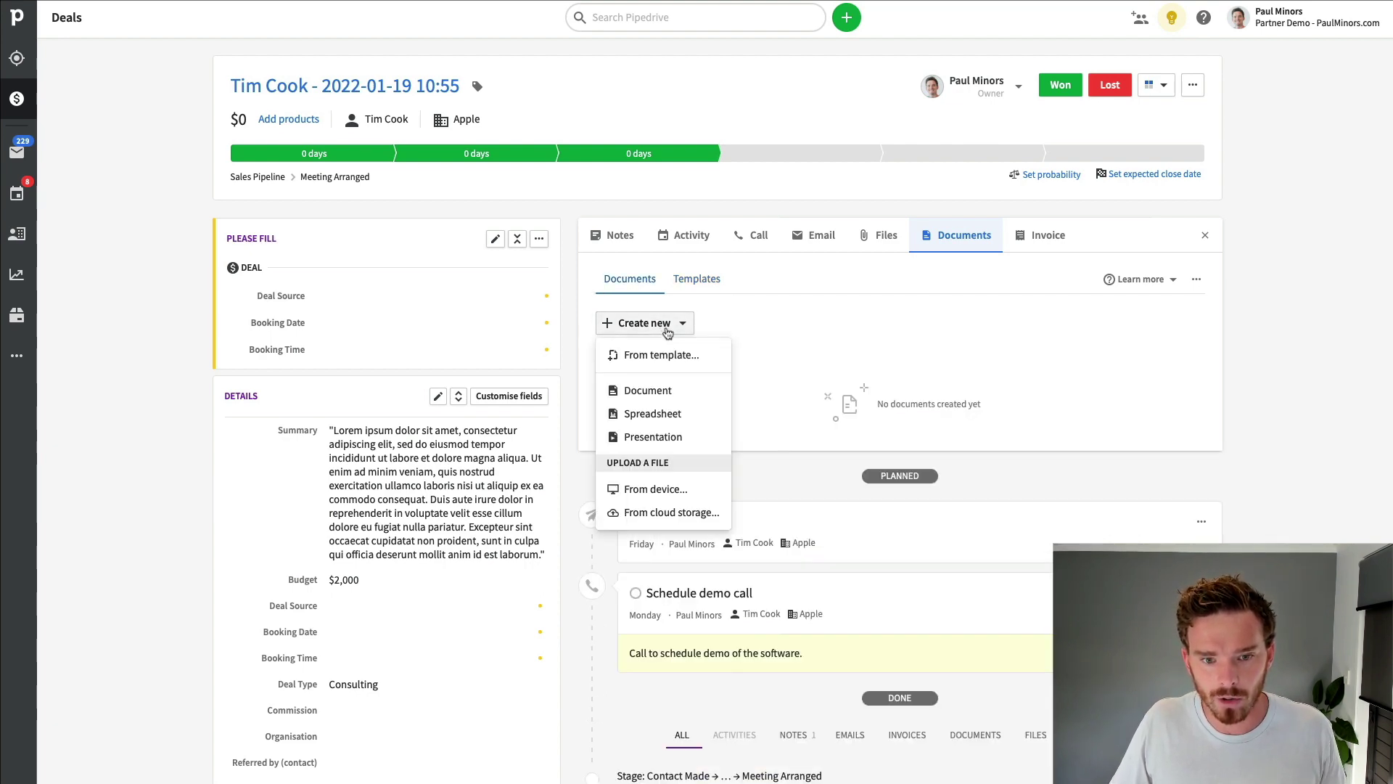
{"action": "left_click", "coordinate": [690, 352]}
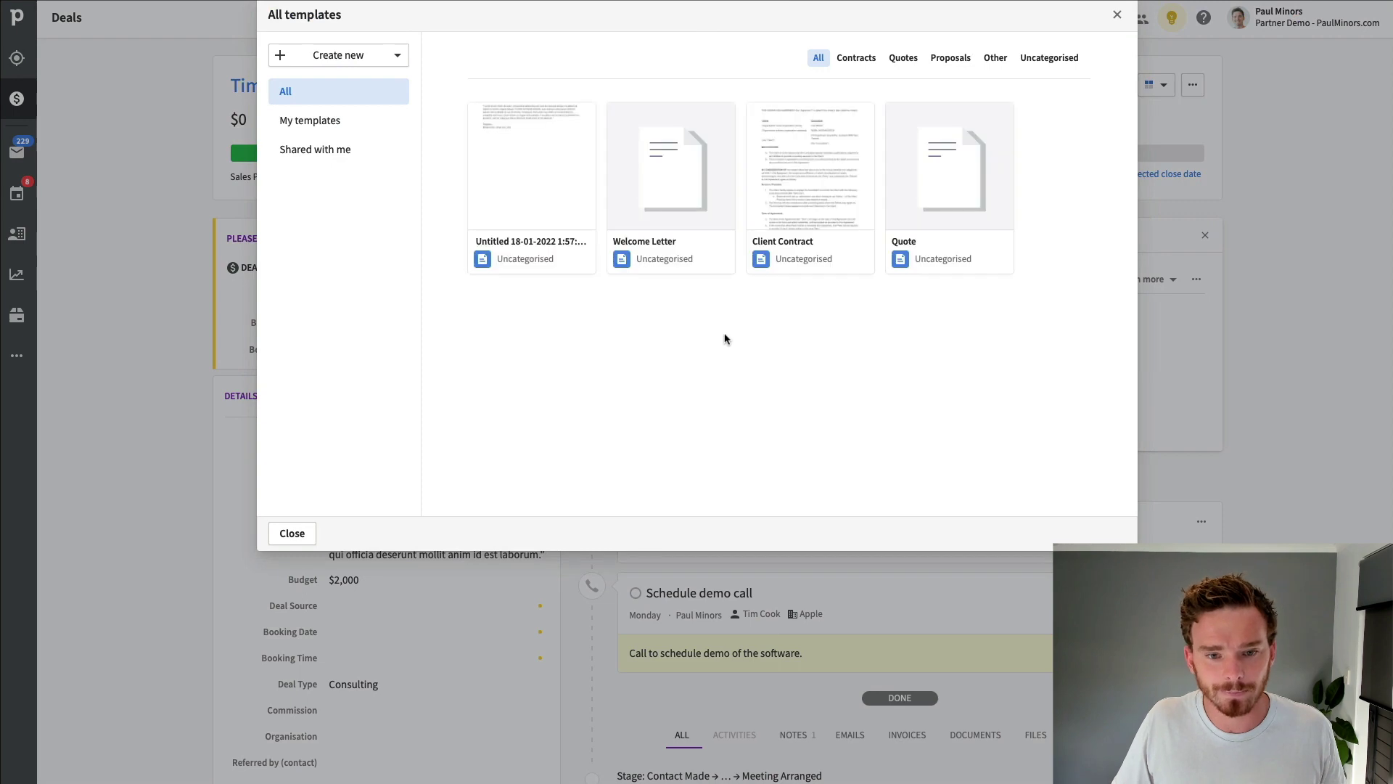
{"action": "left_click", "coordinate": [810, 181]}
{"action": "left_click", "coordinate": [1074, 535]}
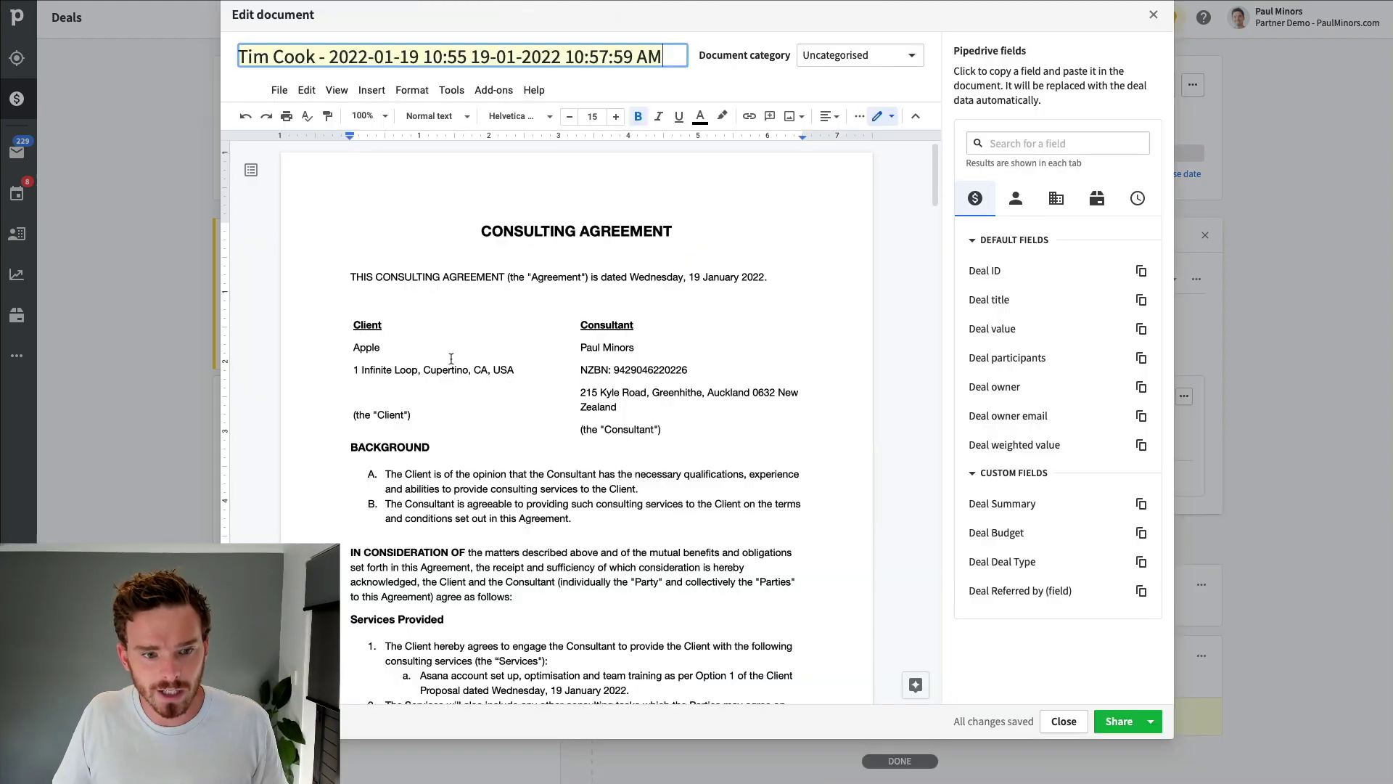
Review the client's address in the Consulting Agreement and choose Share > Request signatures.
{"action": "left_click_drag", "start_coordinate": [353, 349], "coordinate": [531, 370]}
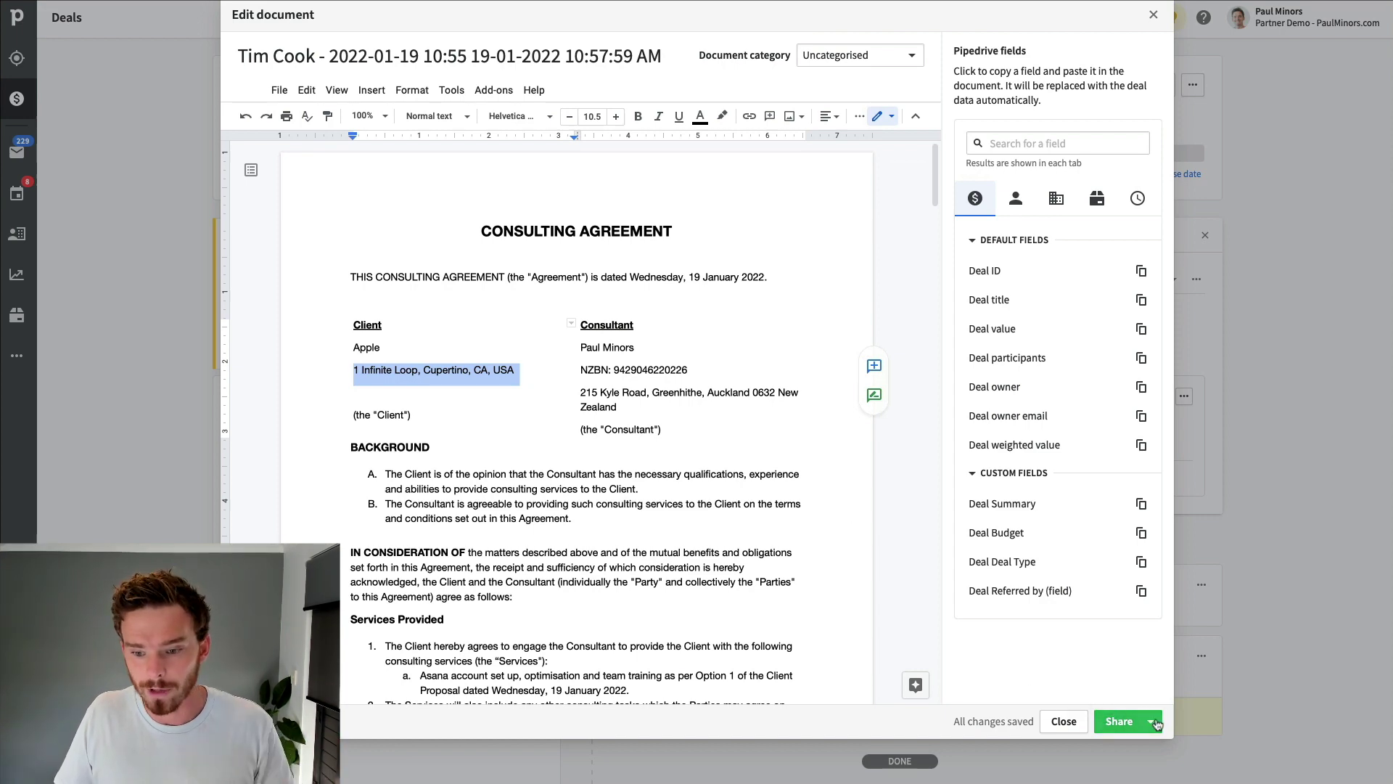
{"action": "left_click", "coordinate": [1151, 721]}
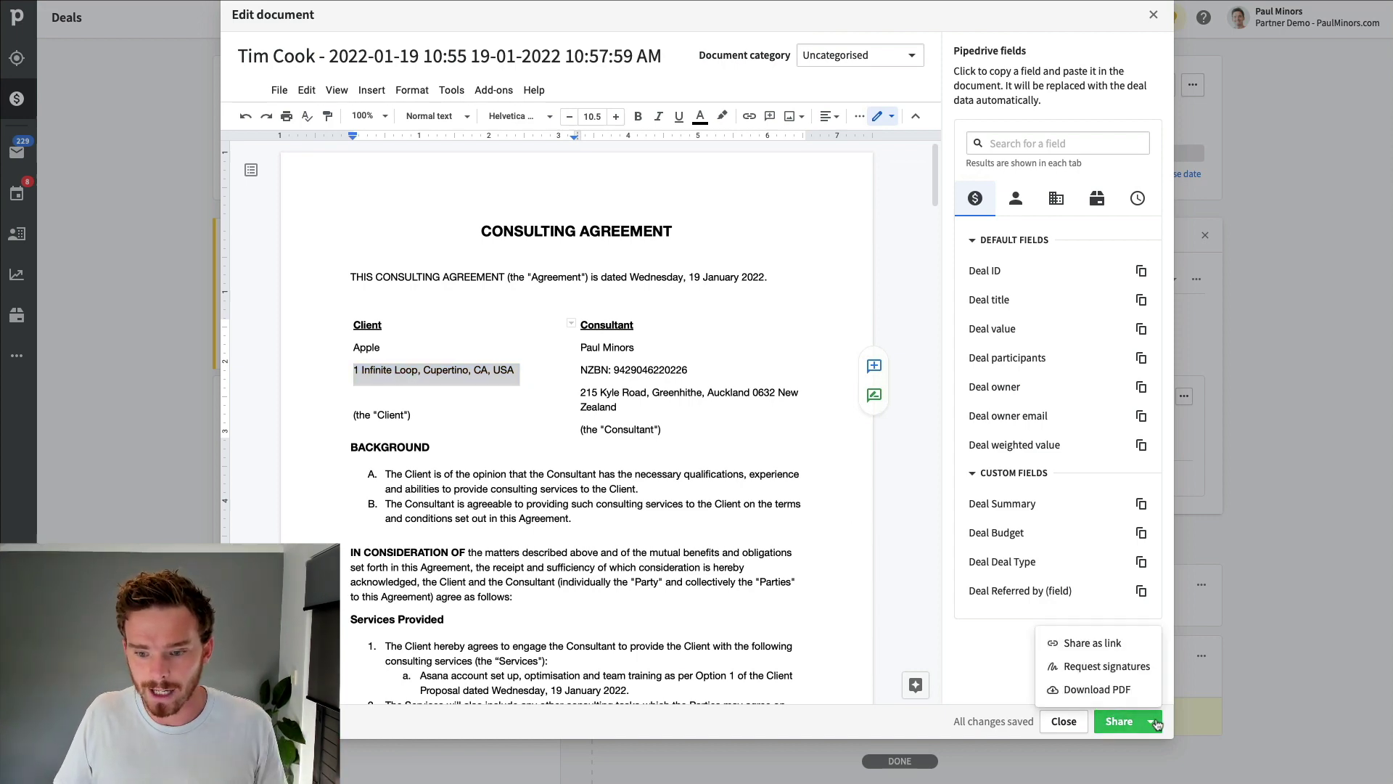
{"action": "left_click", "coordinate": [1145, 667]}
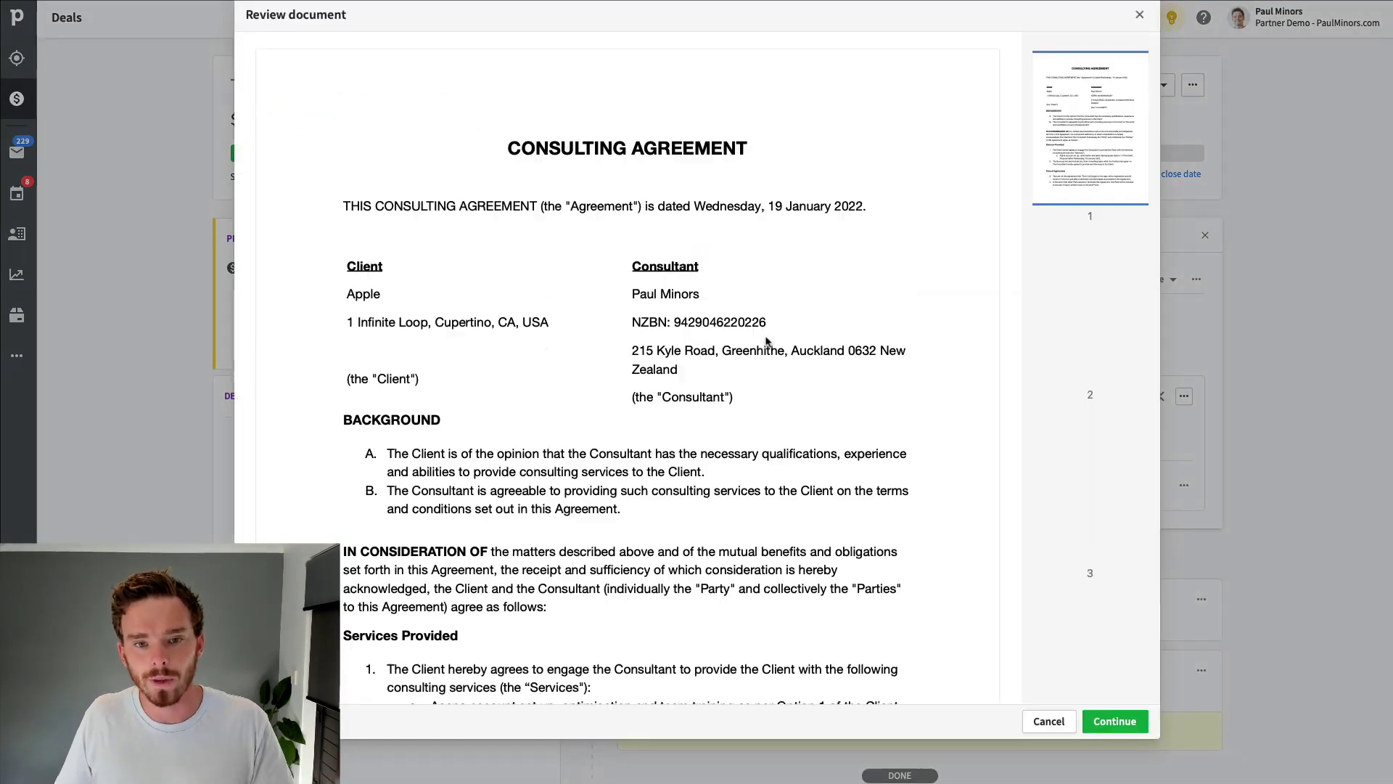
Send the signature request with only the client as signer, then collapse the documents panel.
{"action": "left_click", "coordinate": [1114, 721]}
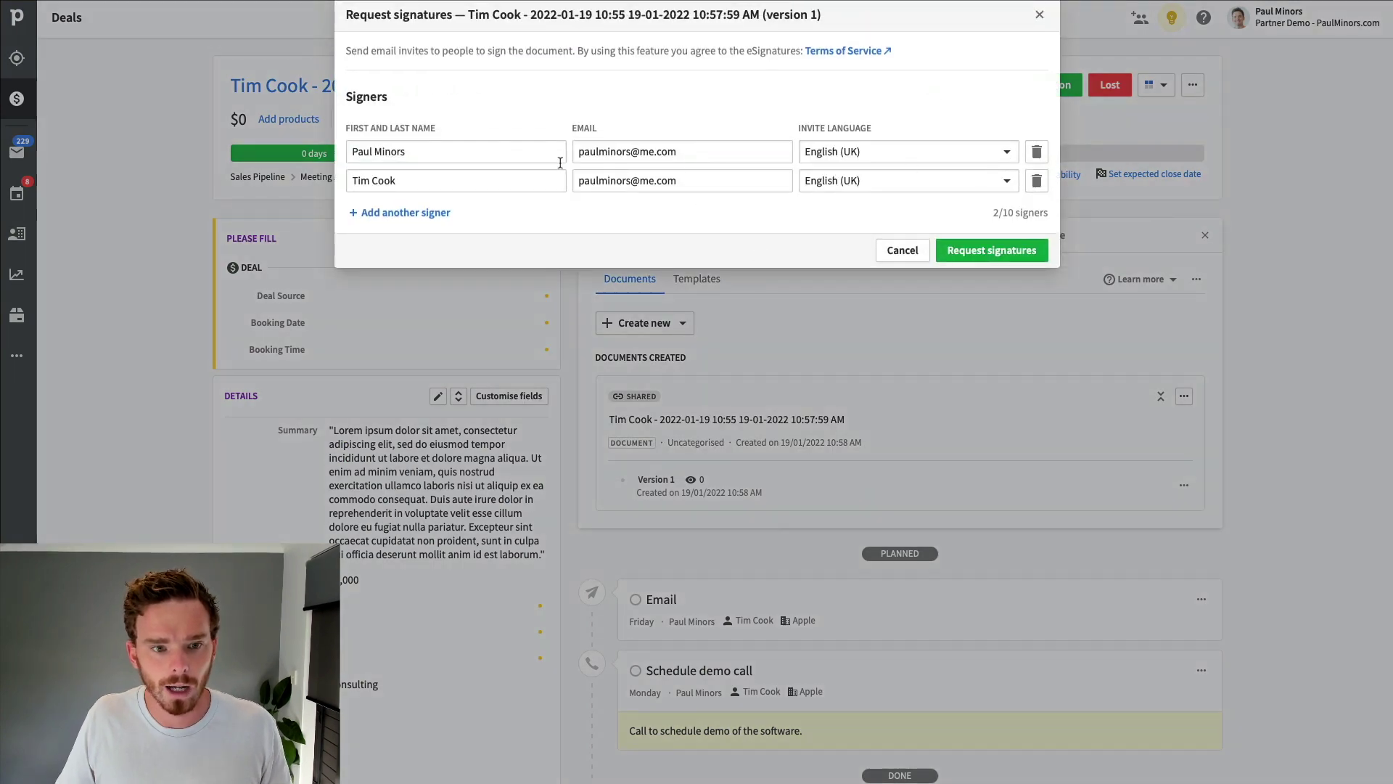
{"action": "left_click", "coordinate": [1036, 152]}
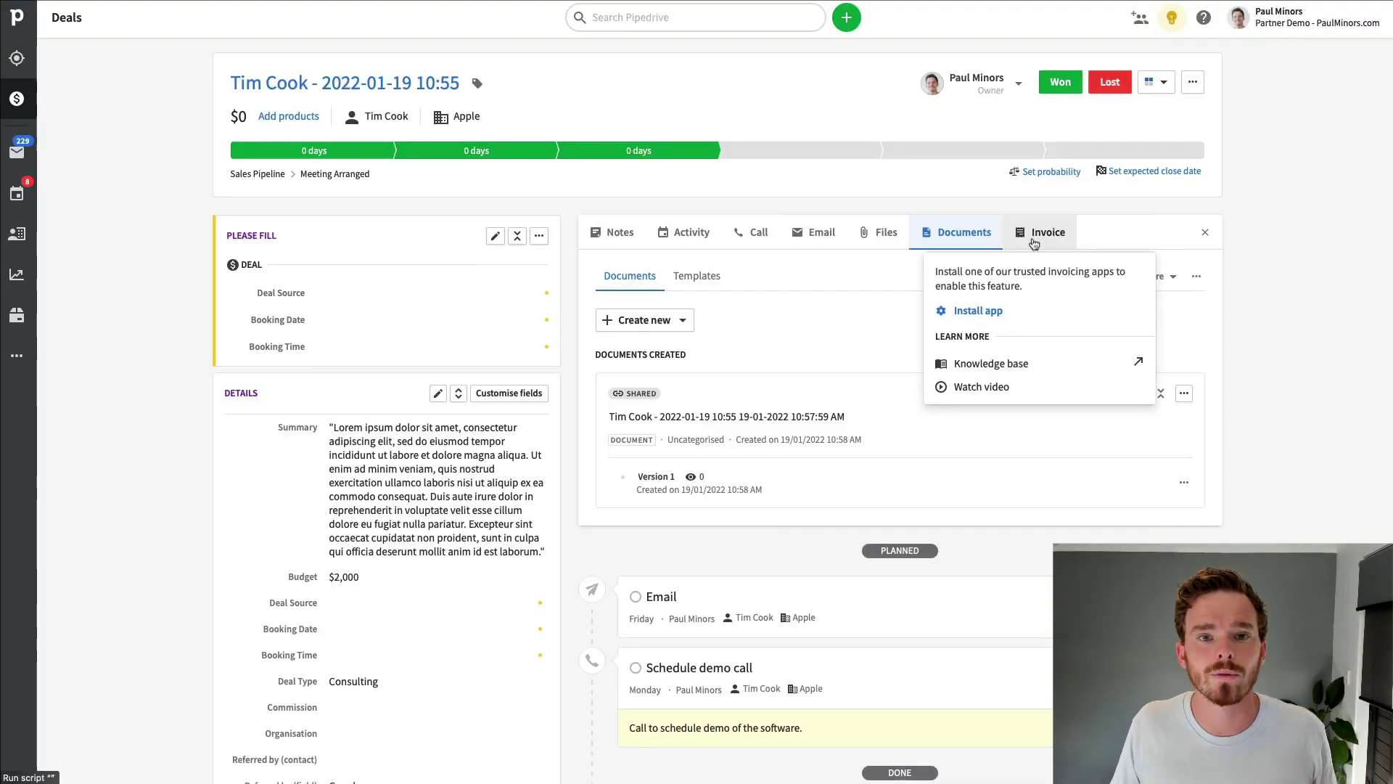
{"action": "scroll", "coordinate": [1034, 244], "scroll_direction": "down", "scroll_amount": 1}
{"action": "scroll", "coordinate": [1034, 244], "scroll_direction": "up", "scroll_amount": 1}
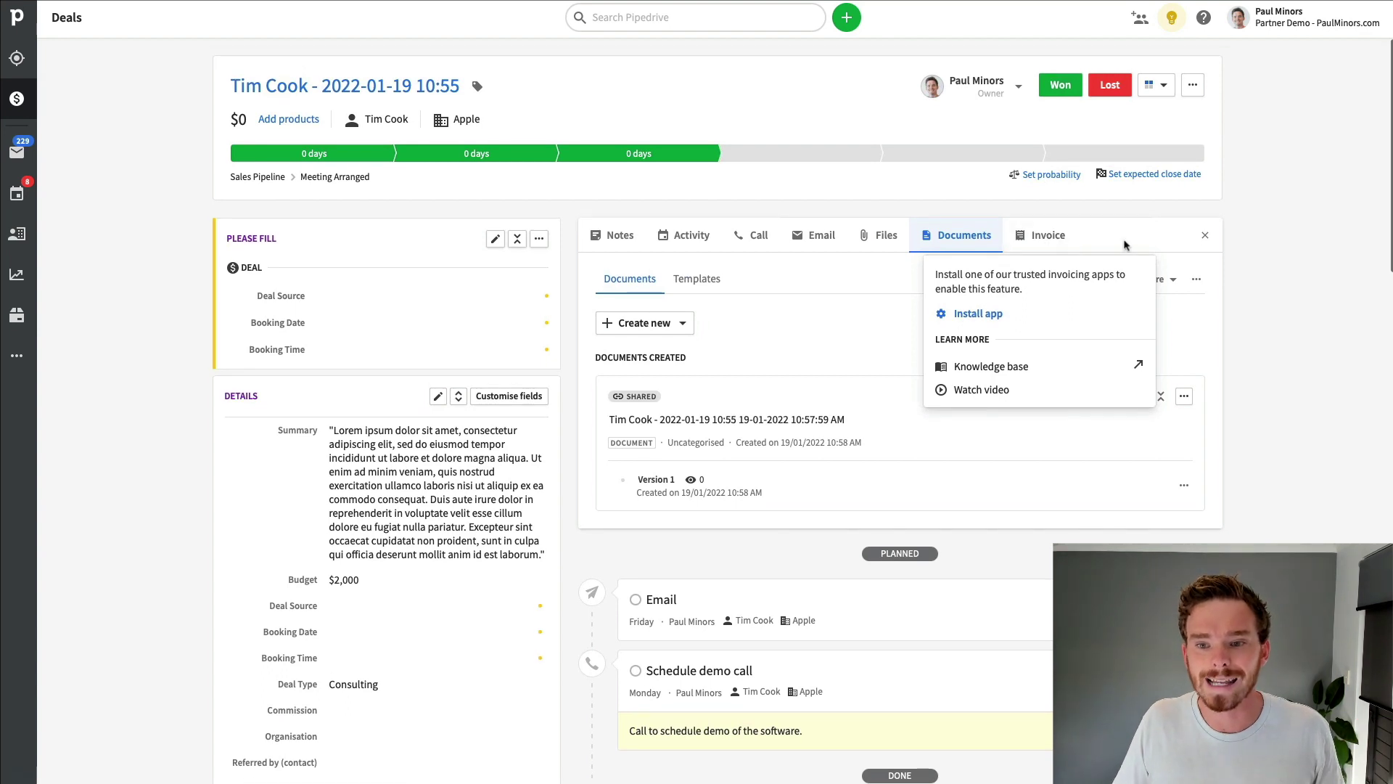
{"action": "left_click", "coordinate": [1205, 235]}
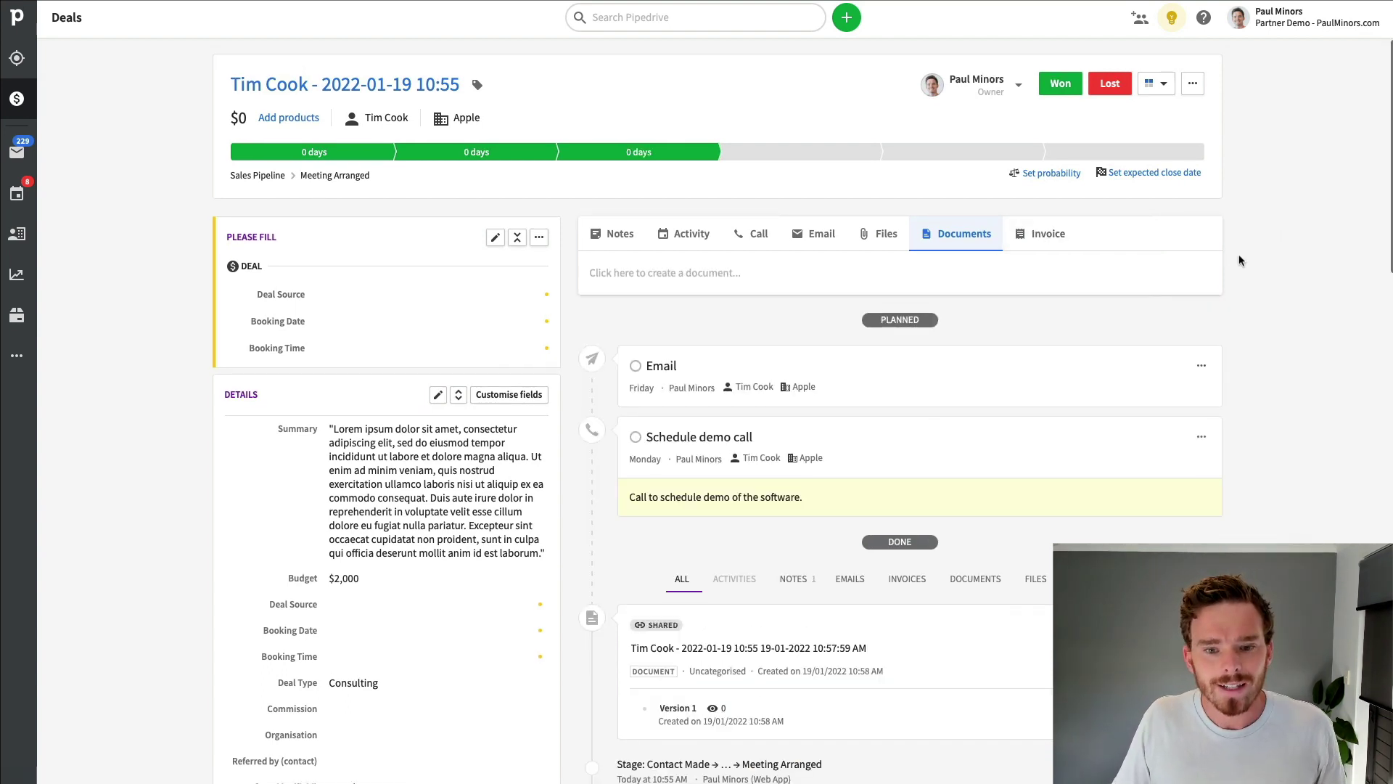
Move the Tim Cook deal to Needs Defined with an expected close date of 31 January 2022.
{"action": "scroll", "coordinate": [995, 337], "scroll_direction": "down", "scroll_amount": 3}
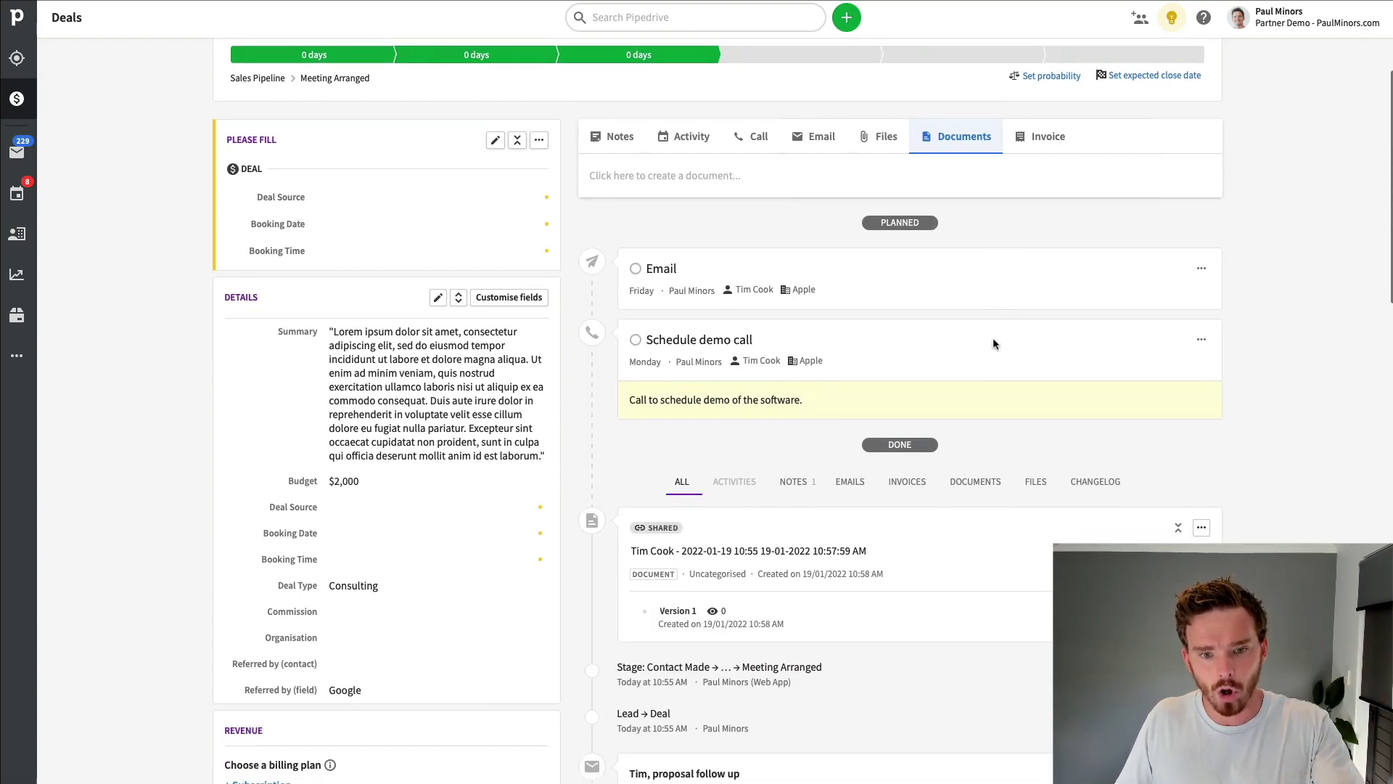
{"action": "scroll", "coordinate": [995, 338], "scroll_direction": "up", "scroll_amount": 3}
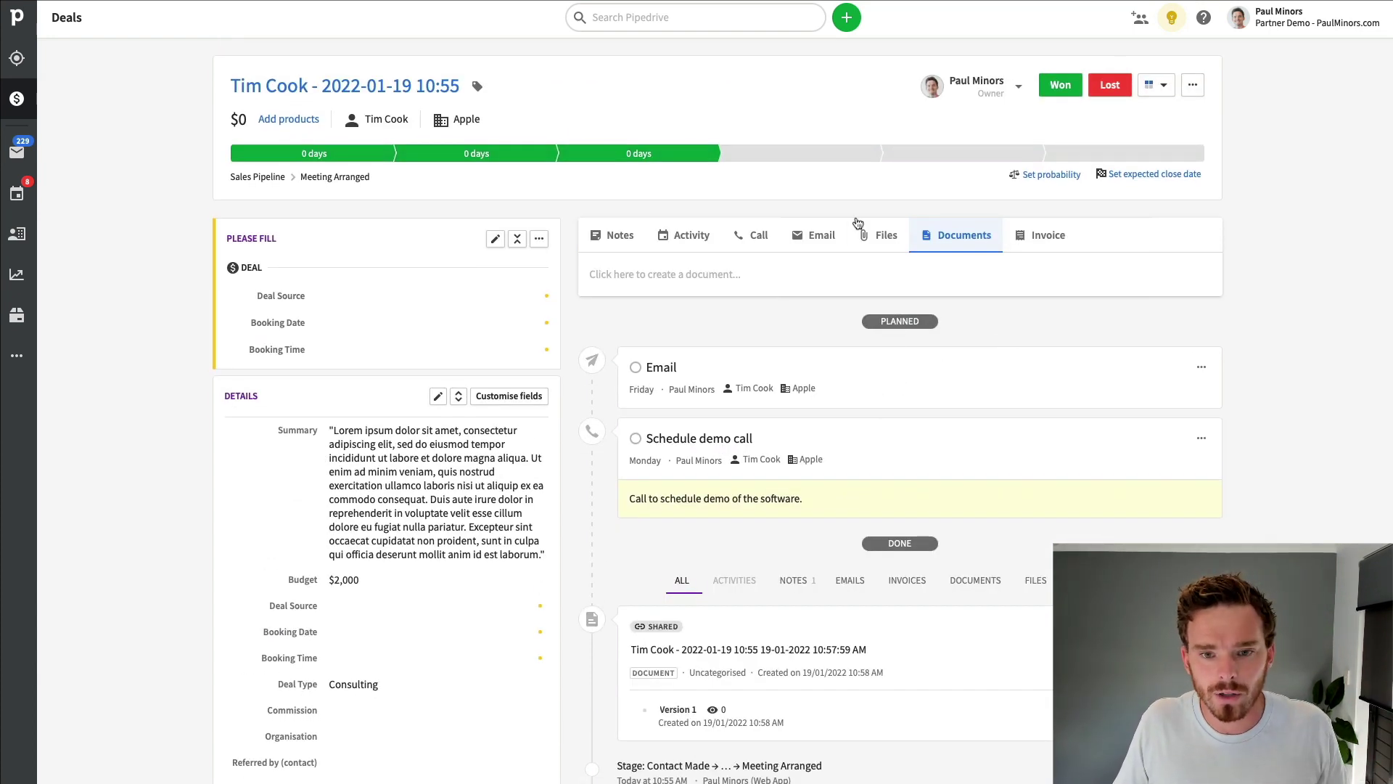
{"action": "left_click", "coordinate": [802, 154]}
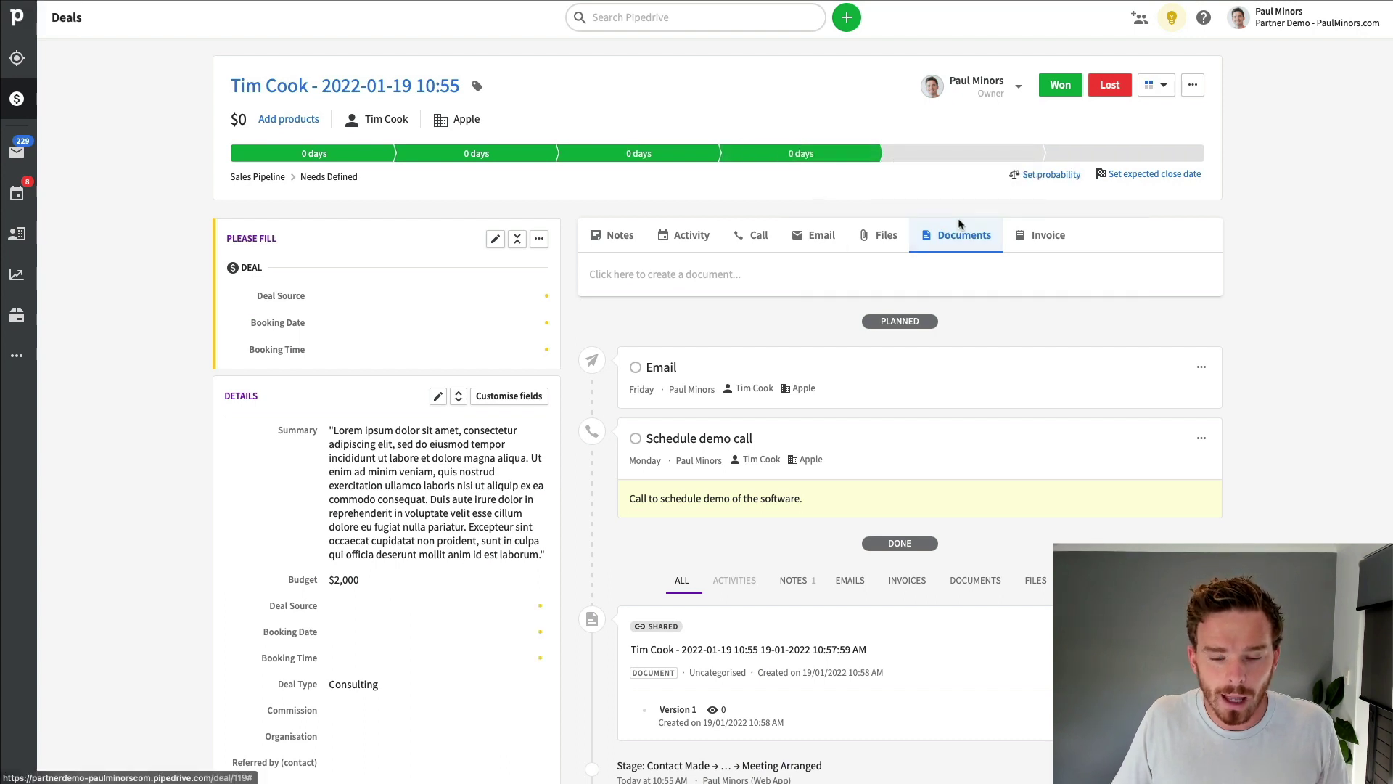
{"action": "left_click", "coordinate": [1130, 175]}
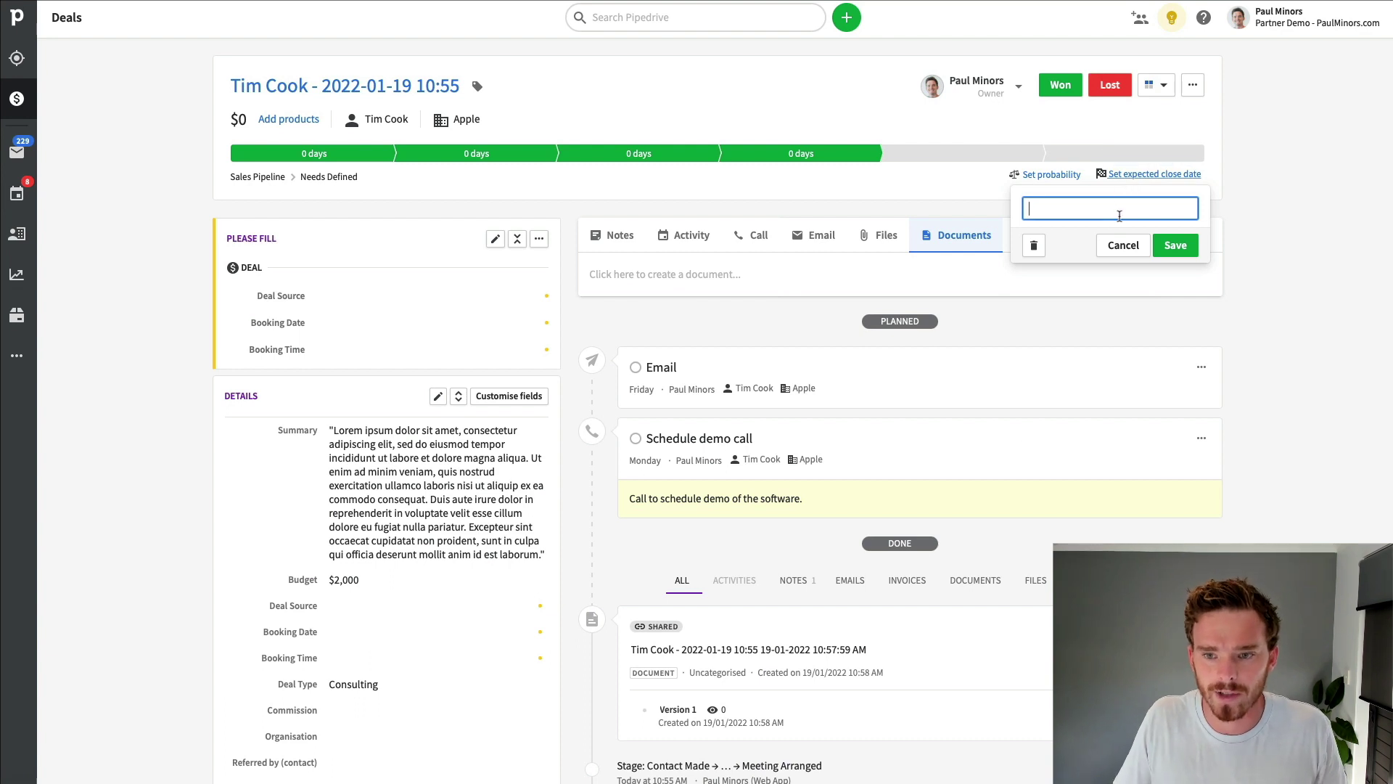
{"action": "left_click", "coordinate": [1117, 209]}
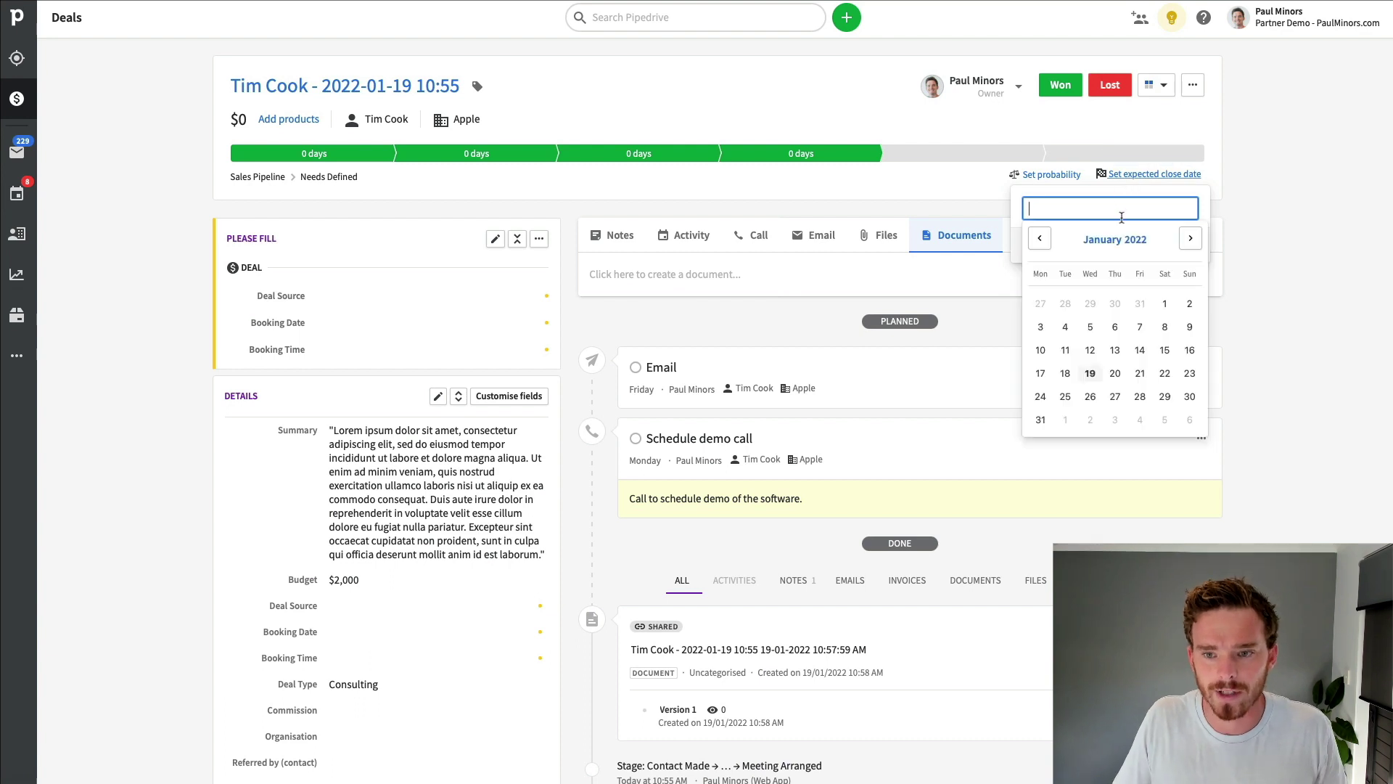
{"action": "left_click", "coordinate": [1040, 420]}
{"action": "left_click", "coordinate": [1175, 245]}
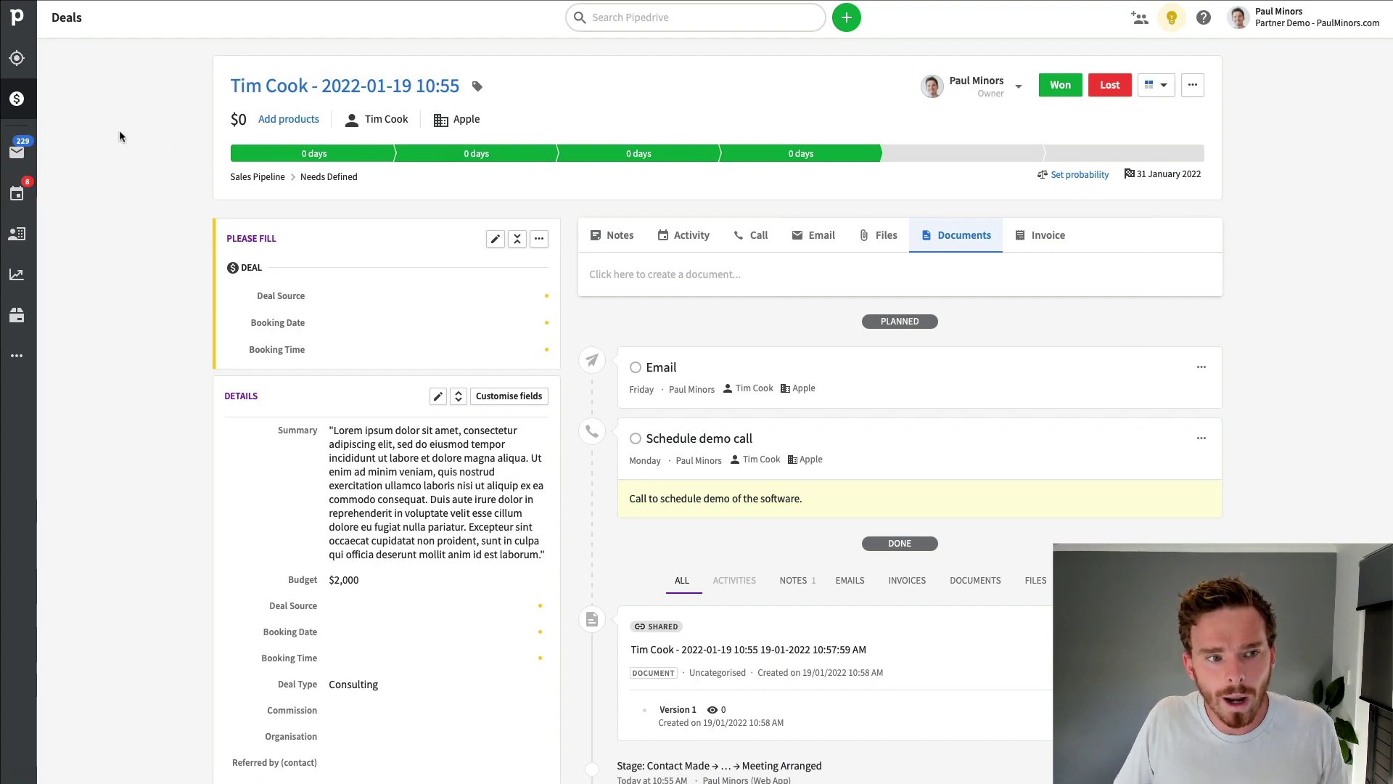
{"action": "left_click", "coordinate": [27, 105]}
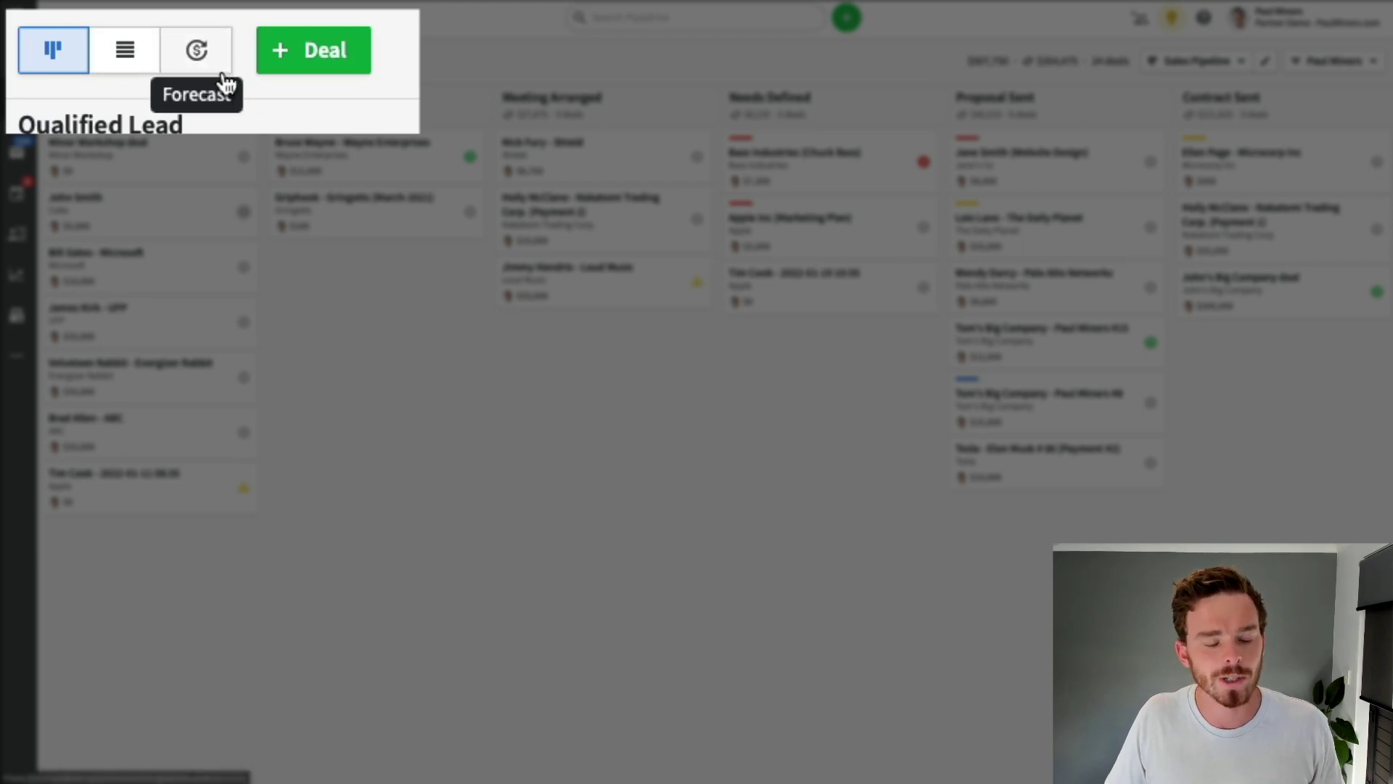
{"action": "left_click", "coordinate": [146, 69]}
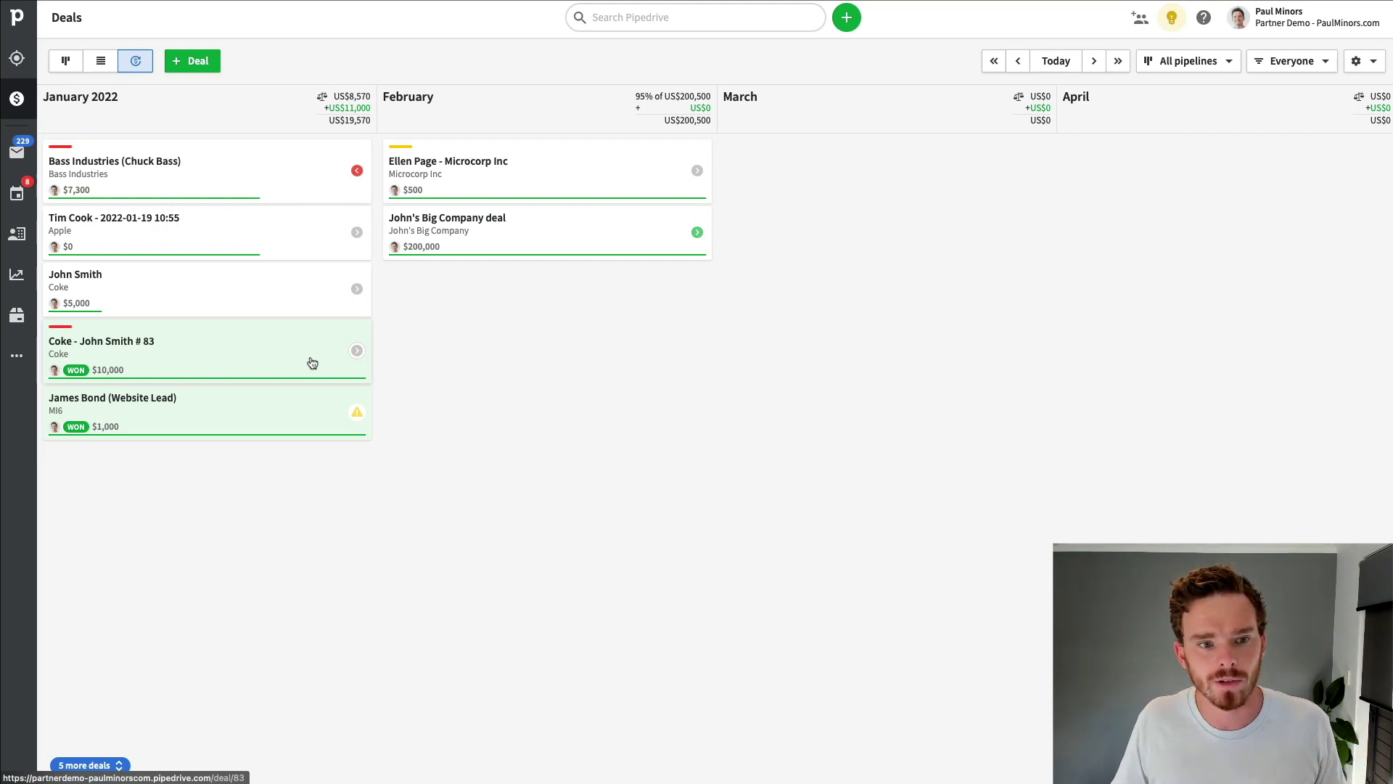
{"action": "mouse_move", "coordinate": [346, 129]}
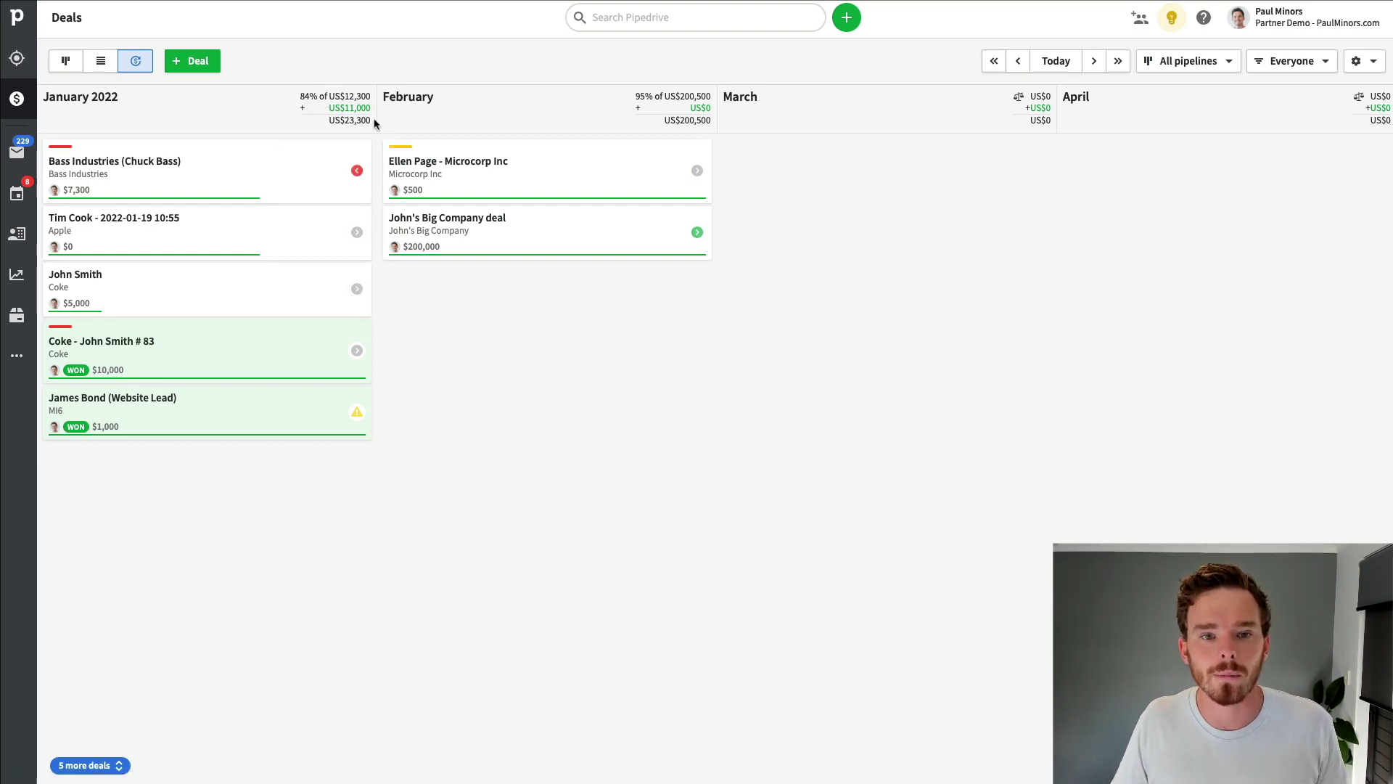
{"action": "left_click", "coordinate": [65, 61]}
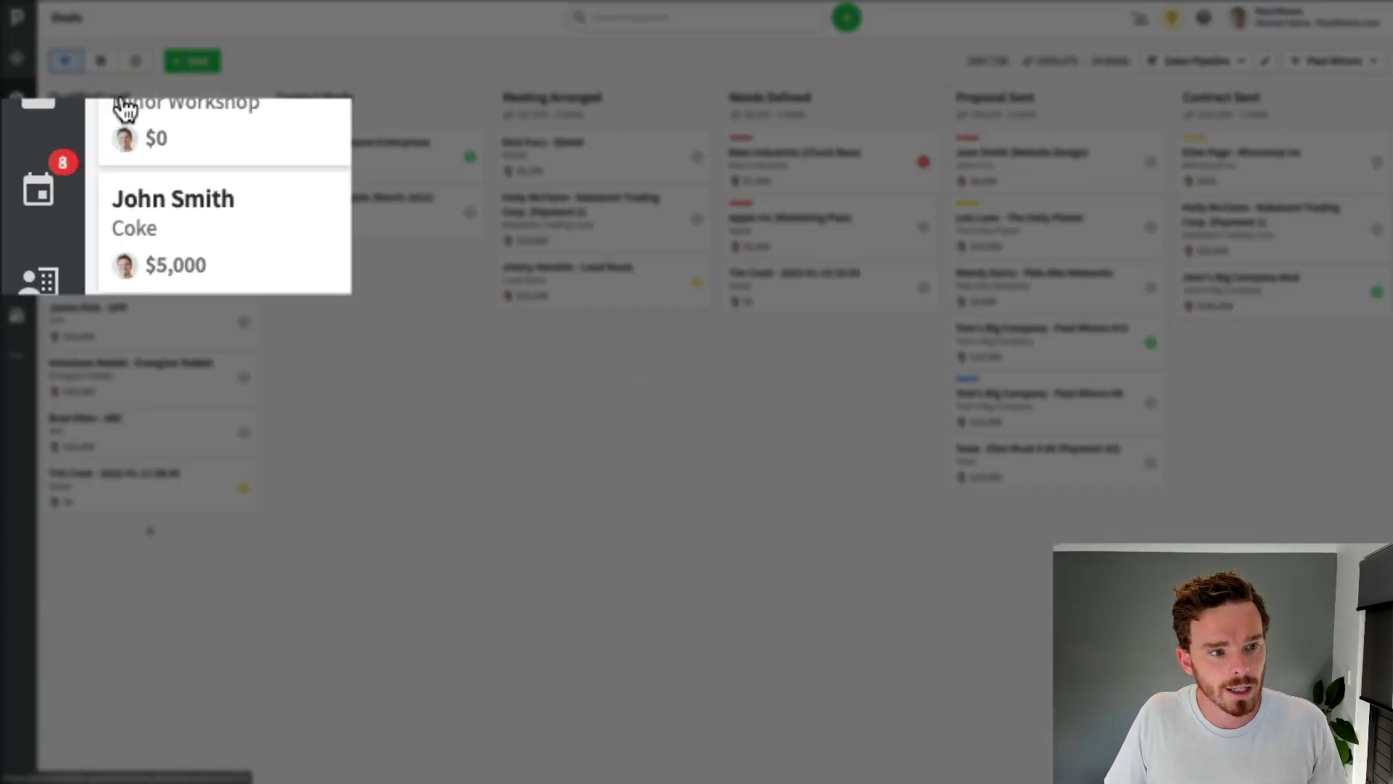
Visit the Activities list, then return to Deals to reopen the Tim Cook deal.
{"action": "left_click", "coordinate": [17, 192]}
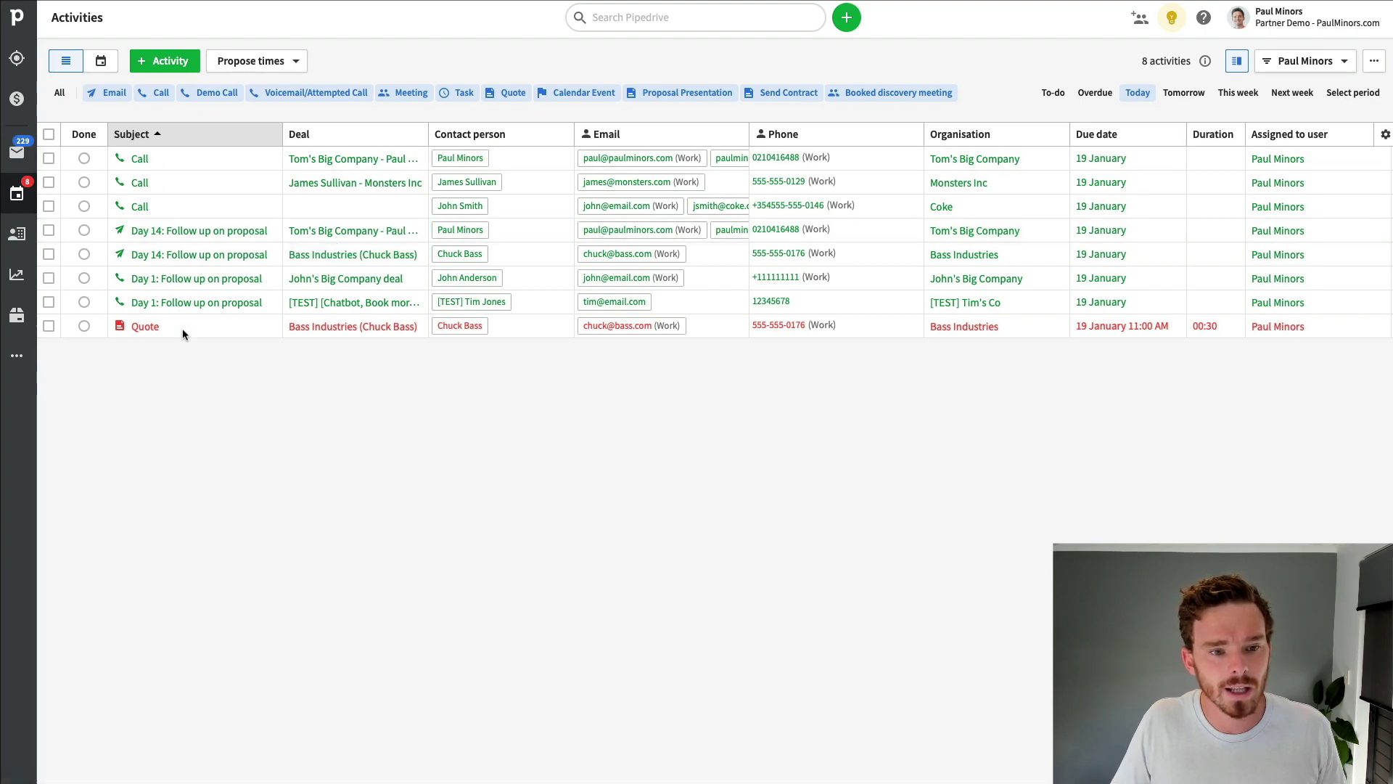
{"action": "left_click", "coordinate": [18, 99]}
Draft a new deal activity, switching between Email, Call and Meeting, discard it, and view Activities.
{"action": "left_click", "coordinate": [794, 279]}
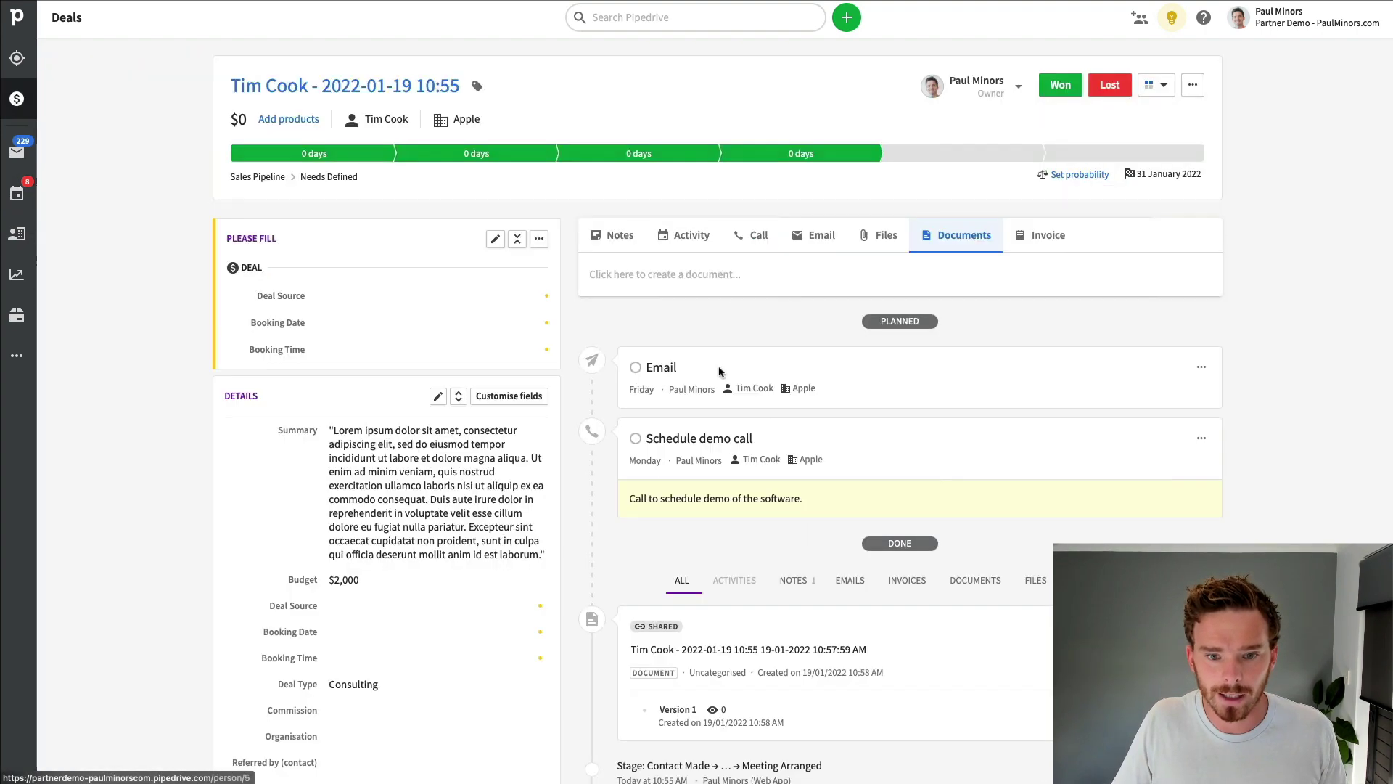
{"action": "left_click", "coordinate": [685, 235]}
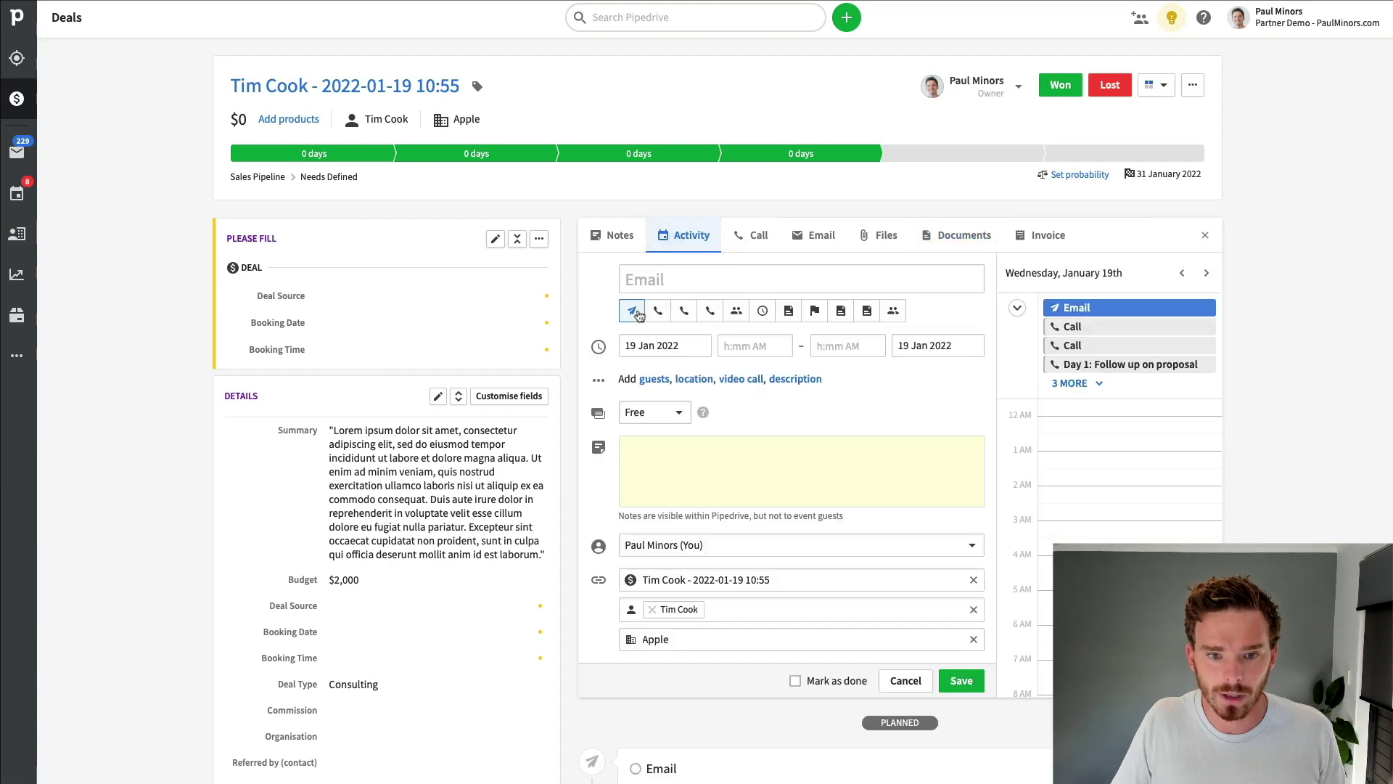
{"action": "left_click", "coordinate": [661, 313]}
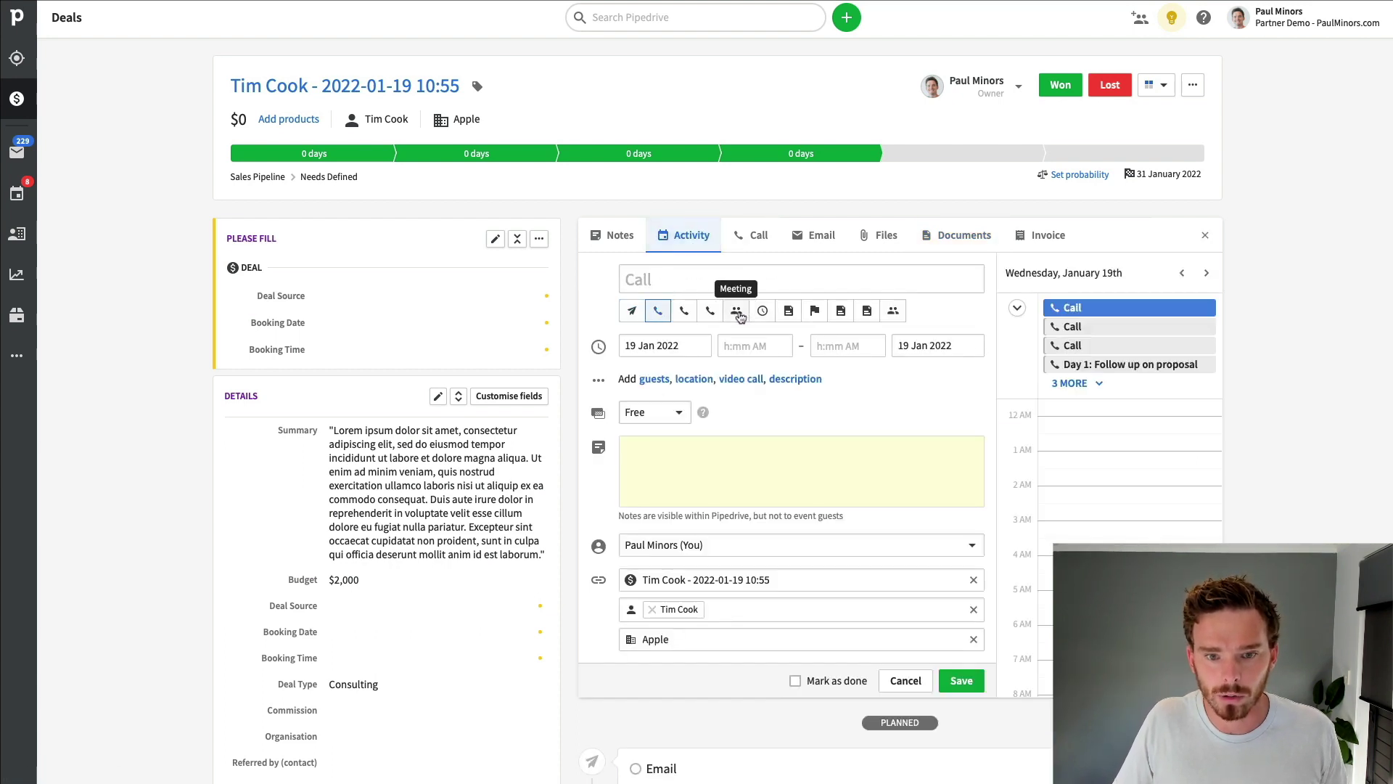
{"action": "left_click", "coordinate": [737, 312]}
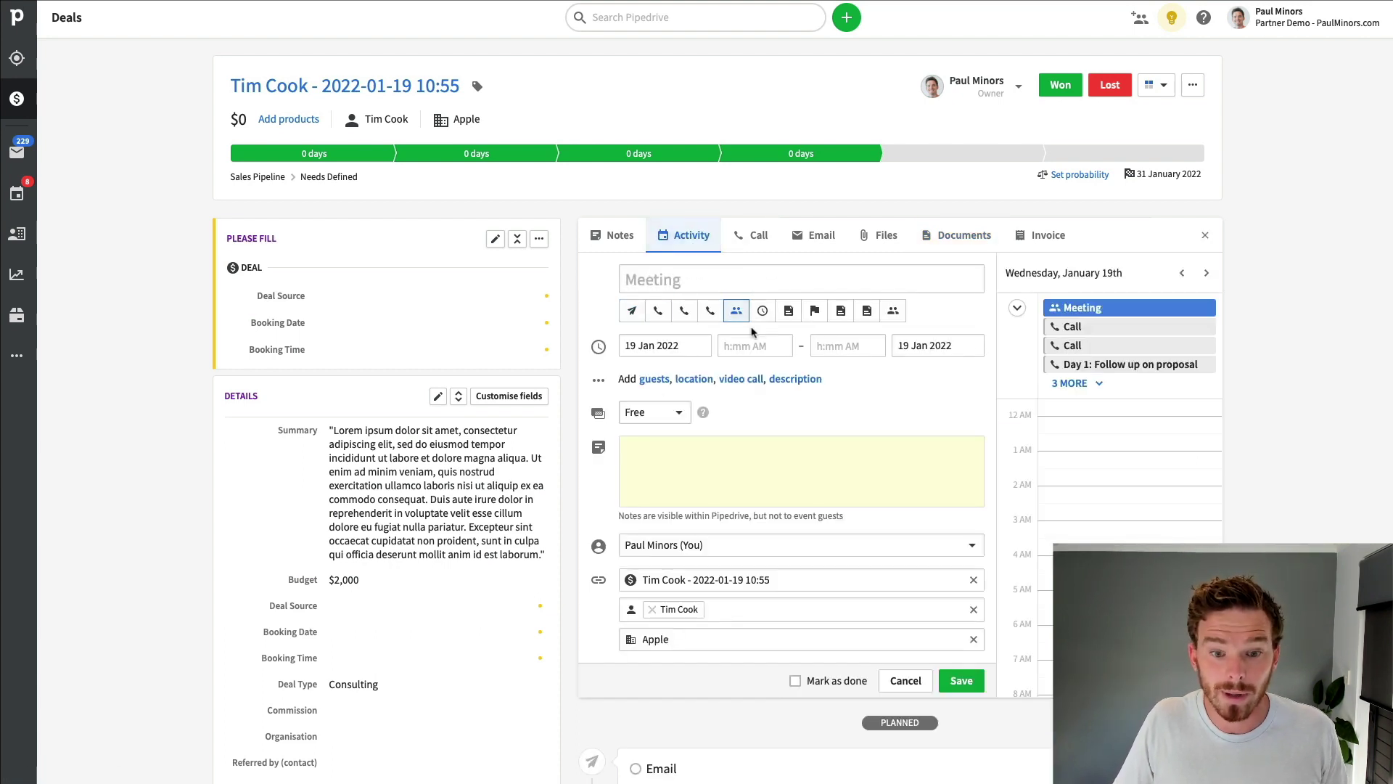
{"action": "left_click", "coordinate": [905, 680]}
{"action": "left_click", "coordinate": [14, 192]}
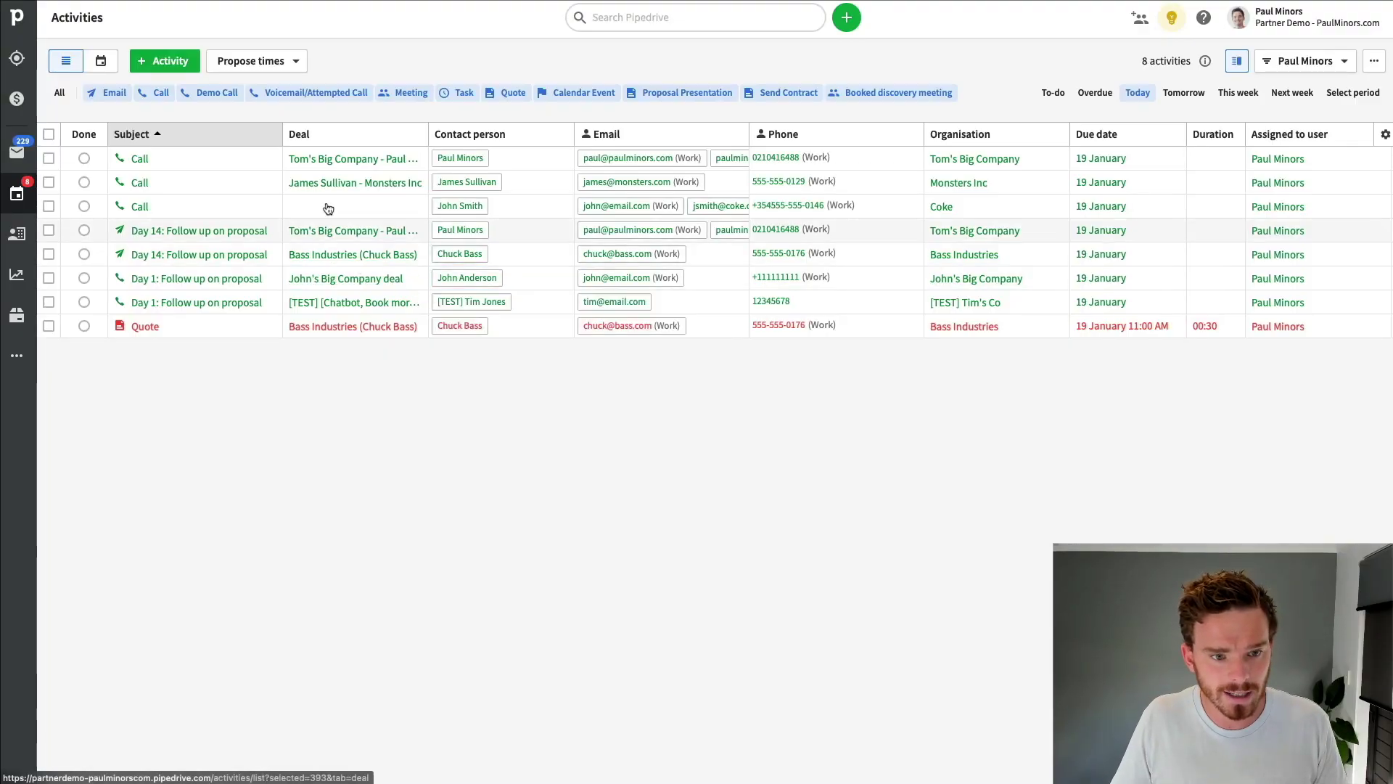
Open the John's Big Company follow-up activity and view its deal.
{"action": "left_click", "coordinate": [246, 285]}
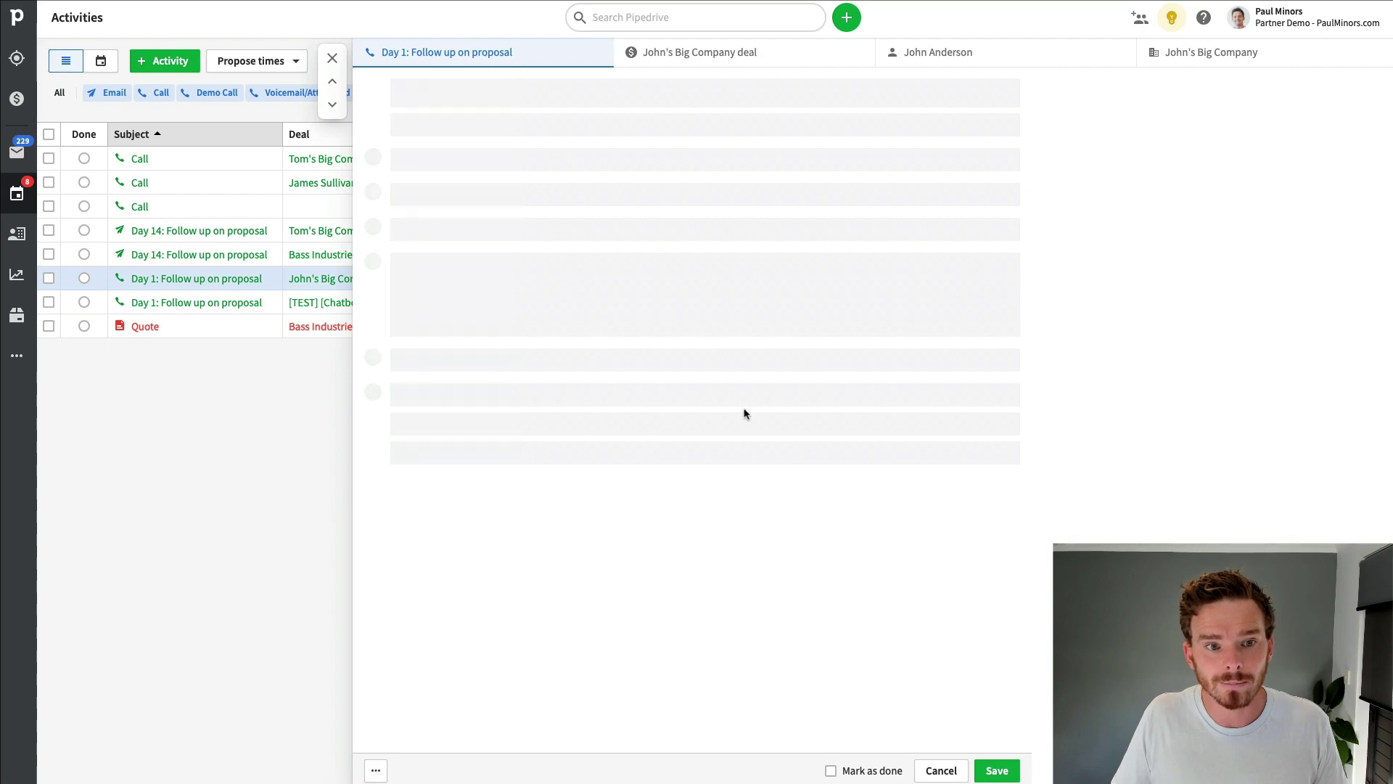
{"action": "left_click", "coordinate": [685, 57]}
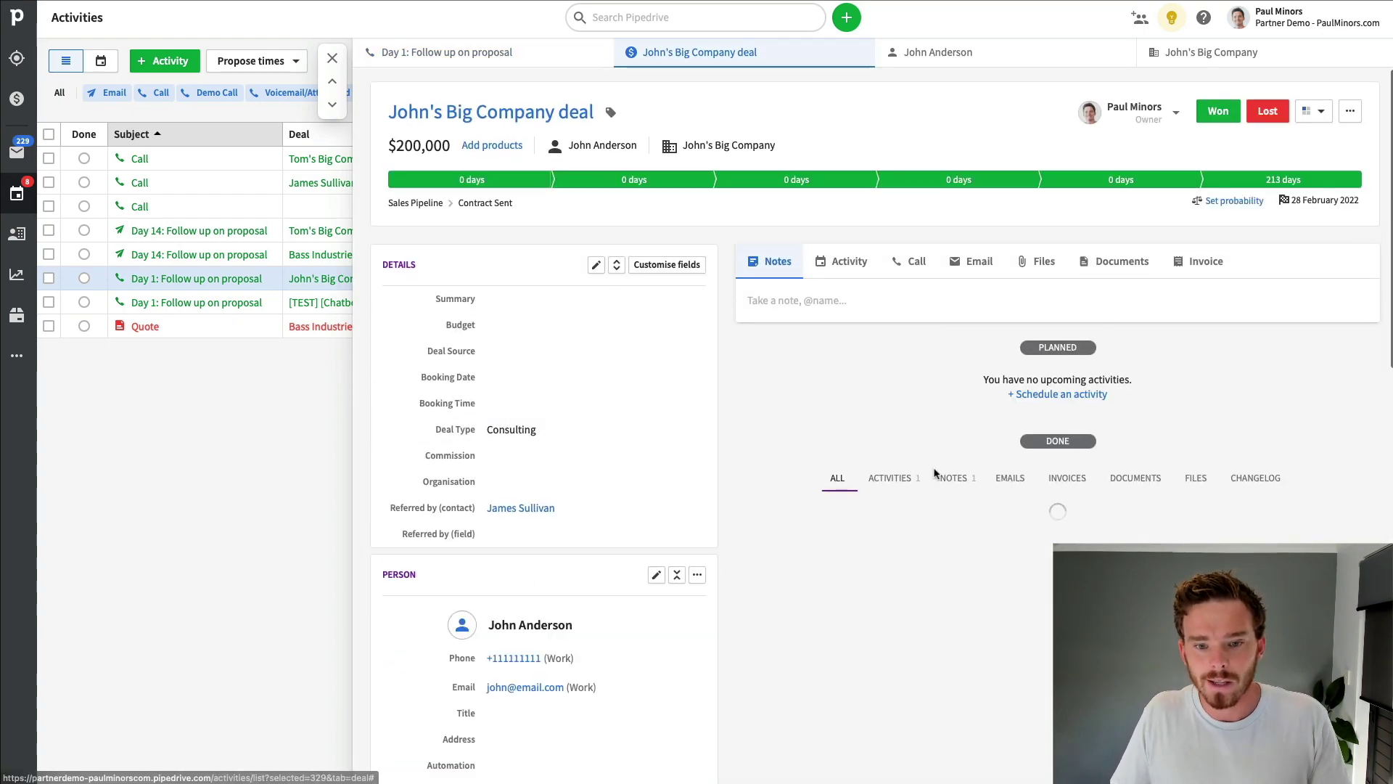
{"action": "scroll", "coordinate": [769, 435], "scroll_direction": "down", "scroll_amount": 1}
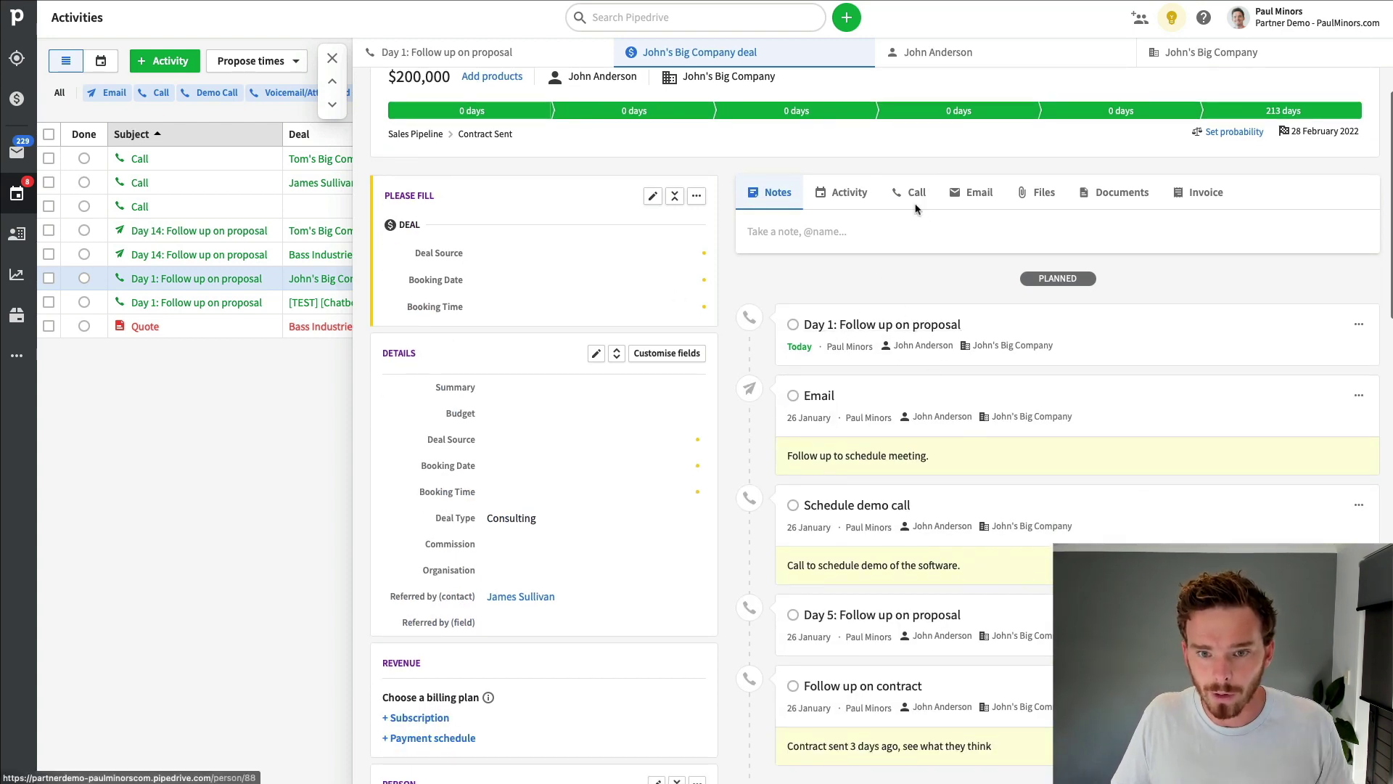
Draft an email from the Day 1 follow-up template, discard it, and close the deal panel.
{"action": "left_click", "coordinate": [978, 195]}
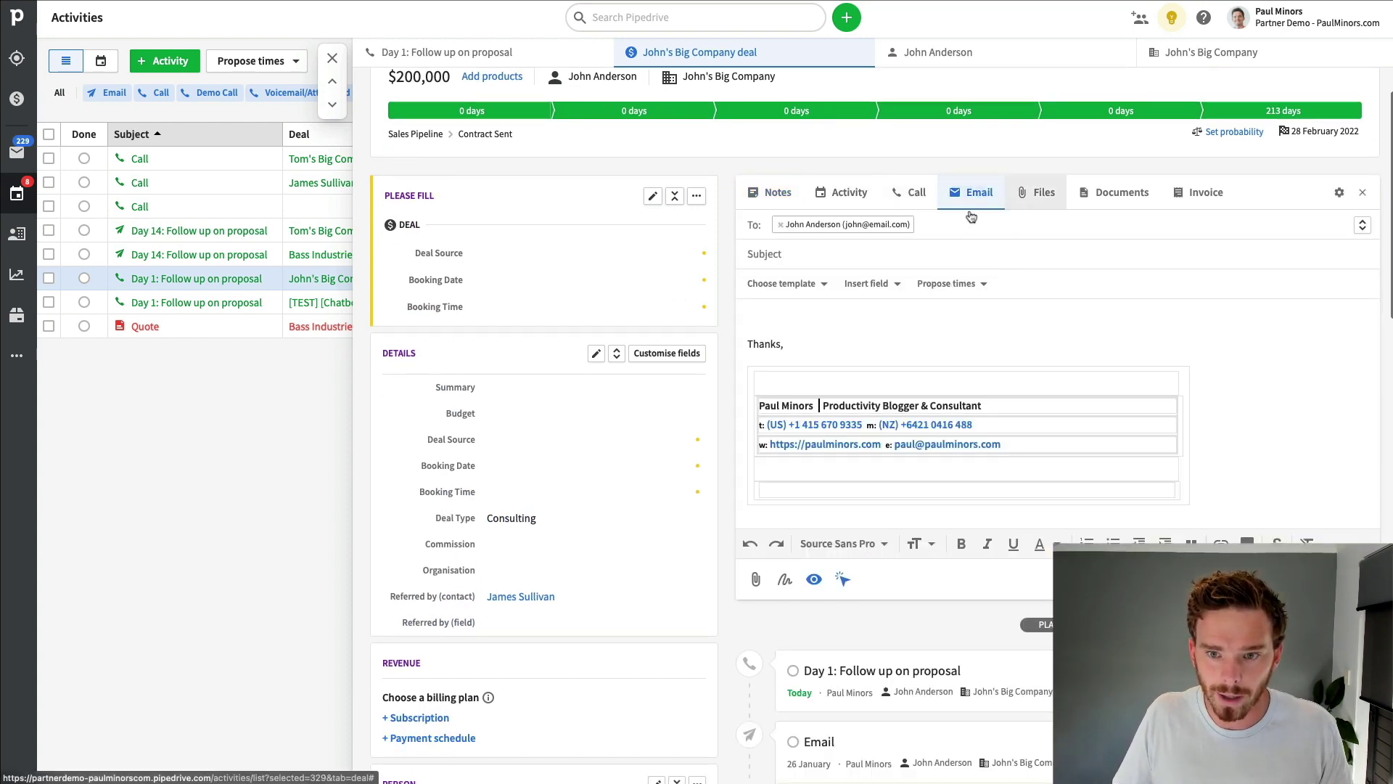
{"action": "left_click", "coordinate": [811, 293]}
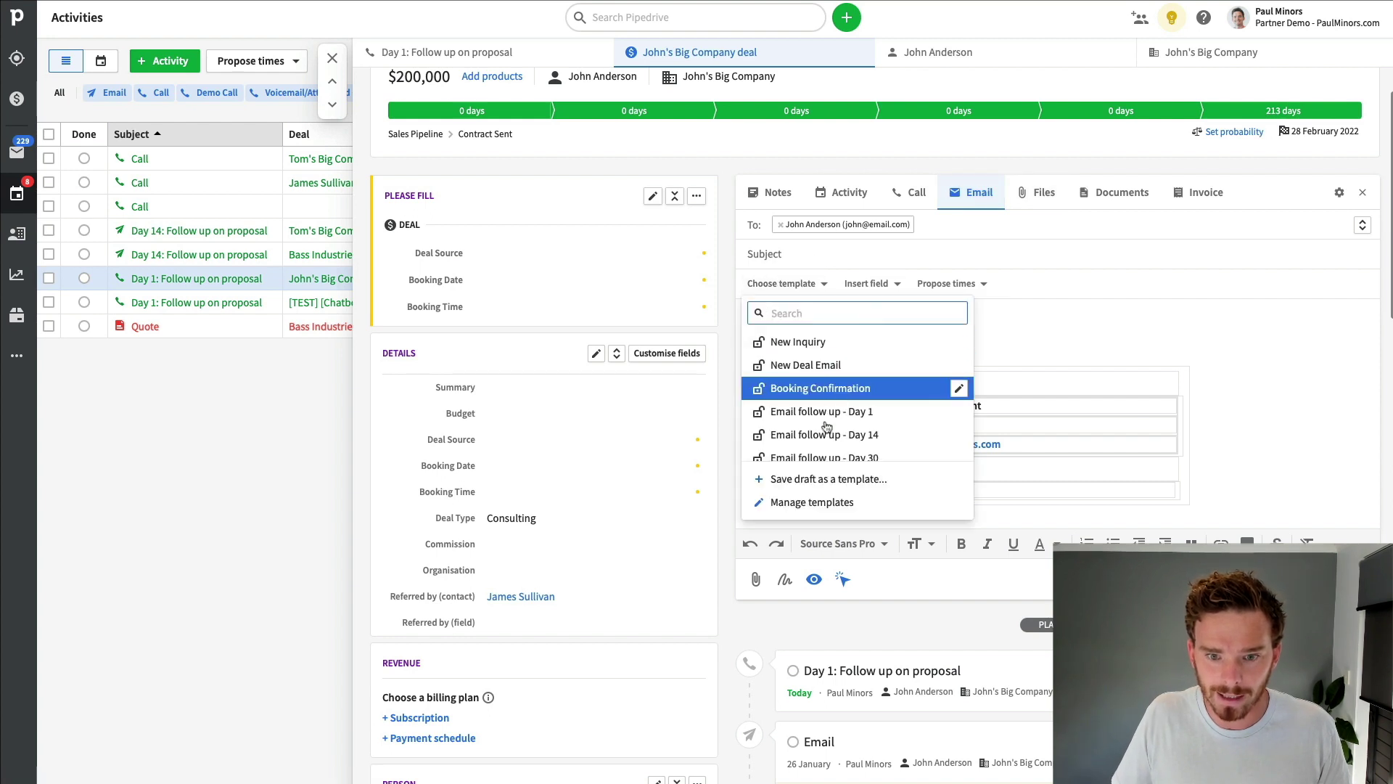
{"action": "left_click", "coordinate": [931, 387]}
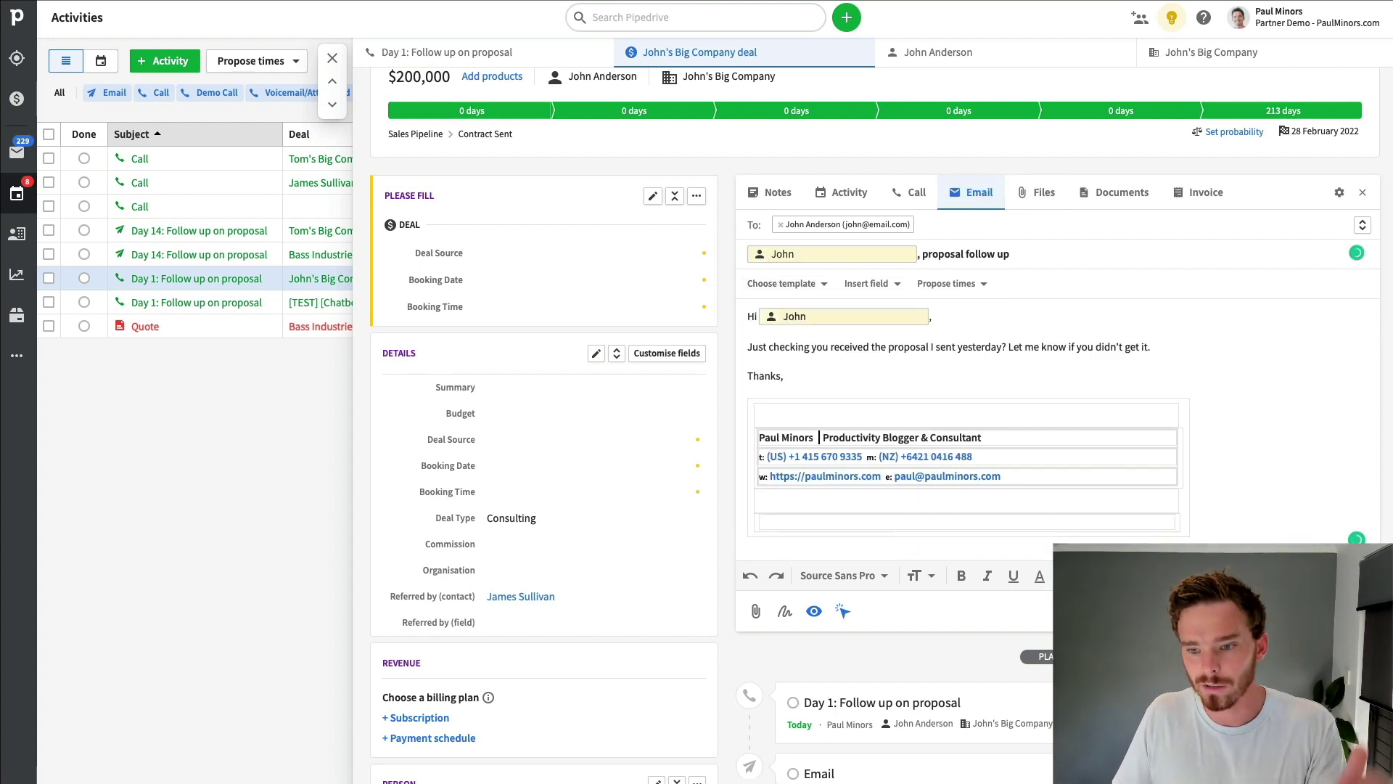
{"action": "key", "text": "Escape"}
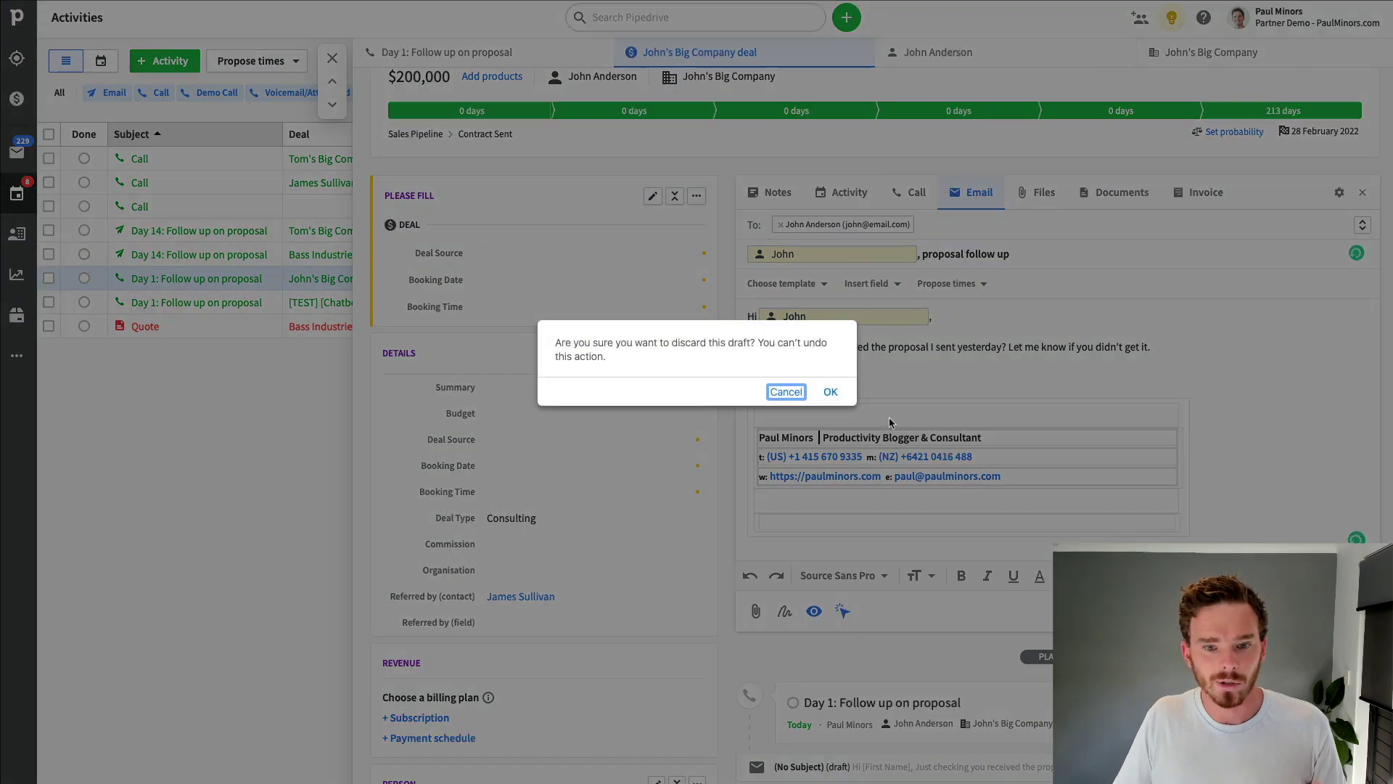
{"action": "left_click", "coordinate": [830, 393]}
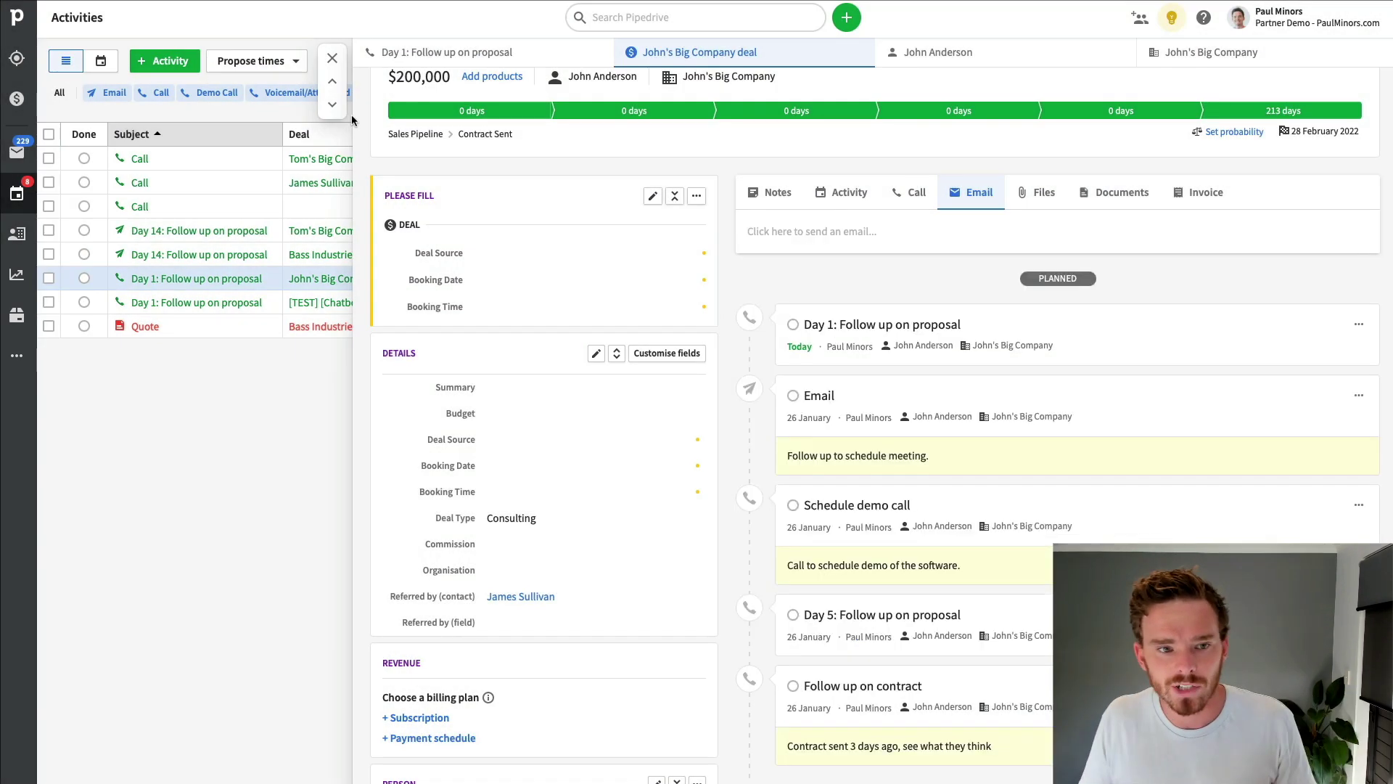
{"action": "left_click", "coordinate": [333, 58]}
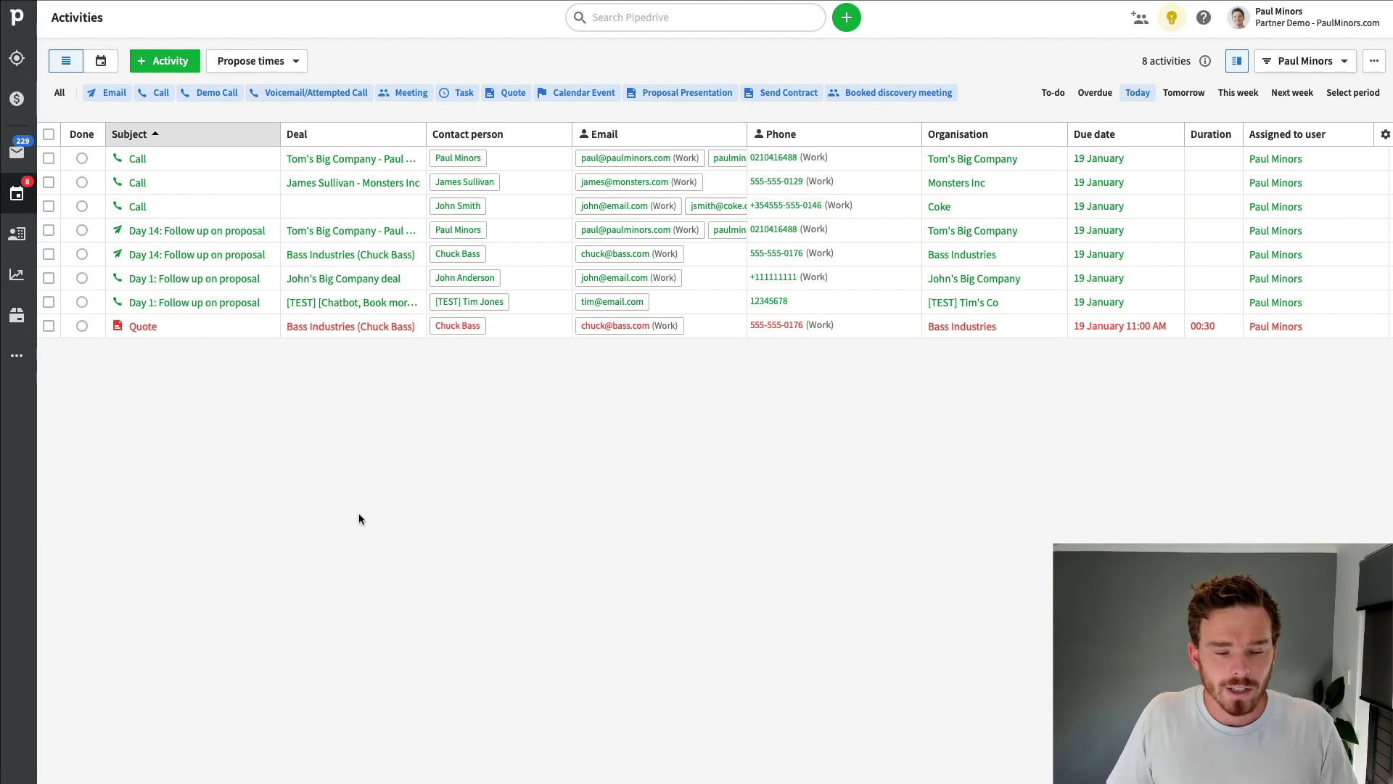
Open Workflow automation and edit the New Deal » Send Email workflow.
{"action": "left_click", "coordinate": [17, 355]}
{"action": "left_click", "coordinate": [131, 51]}
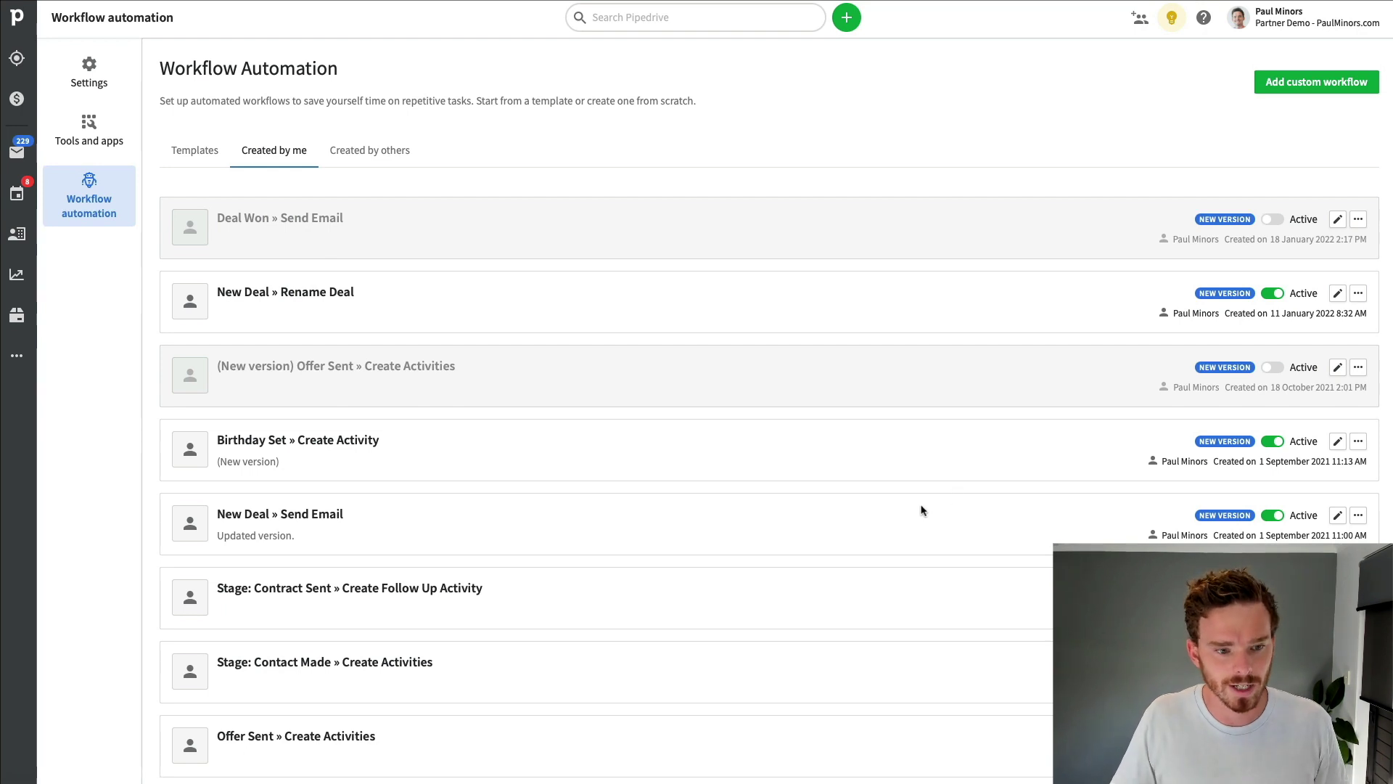
{"action": "scroll", "coordinate": [591, 572], "scroll_direction": "down", "scroll_amount": 3}
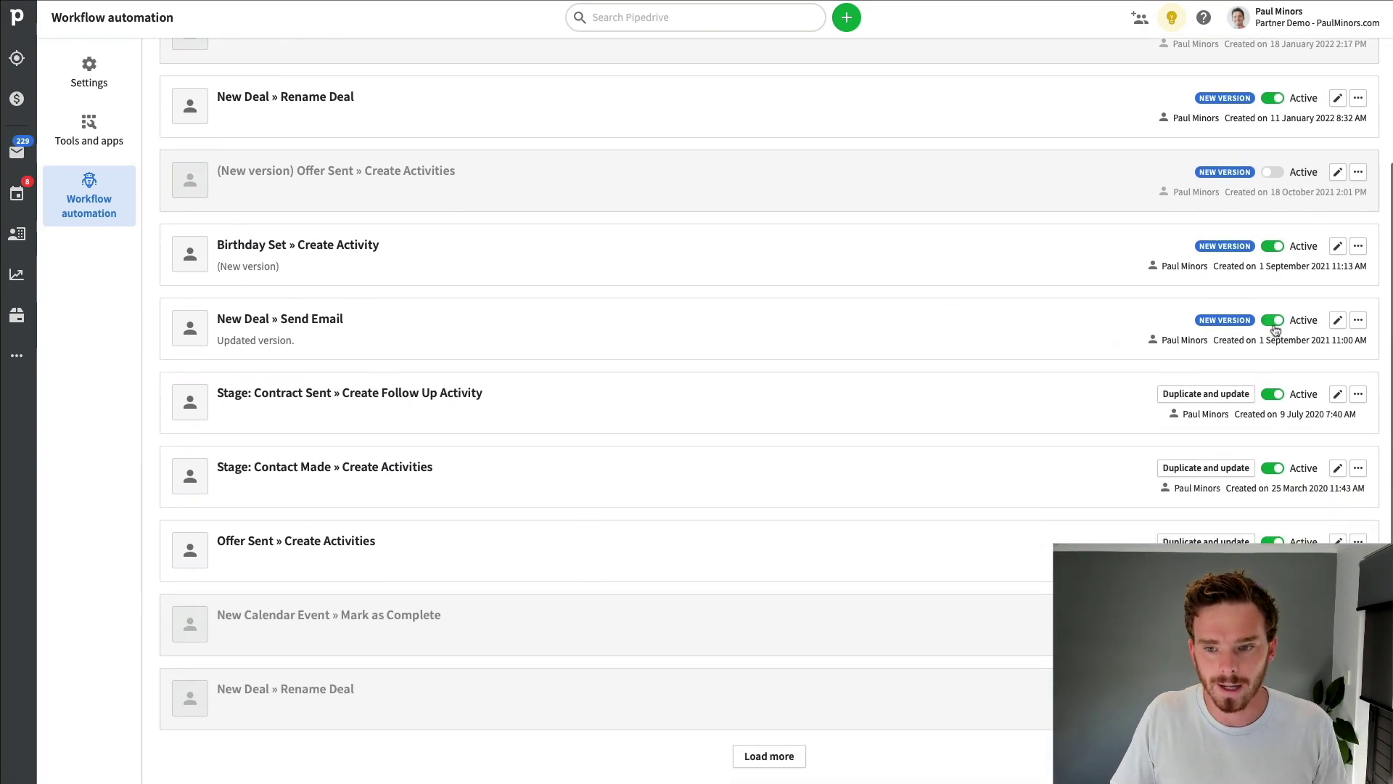
{"action": "left_click", "coordinate": [1332, 322]}
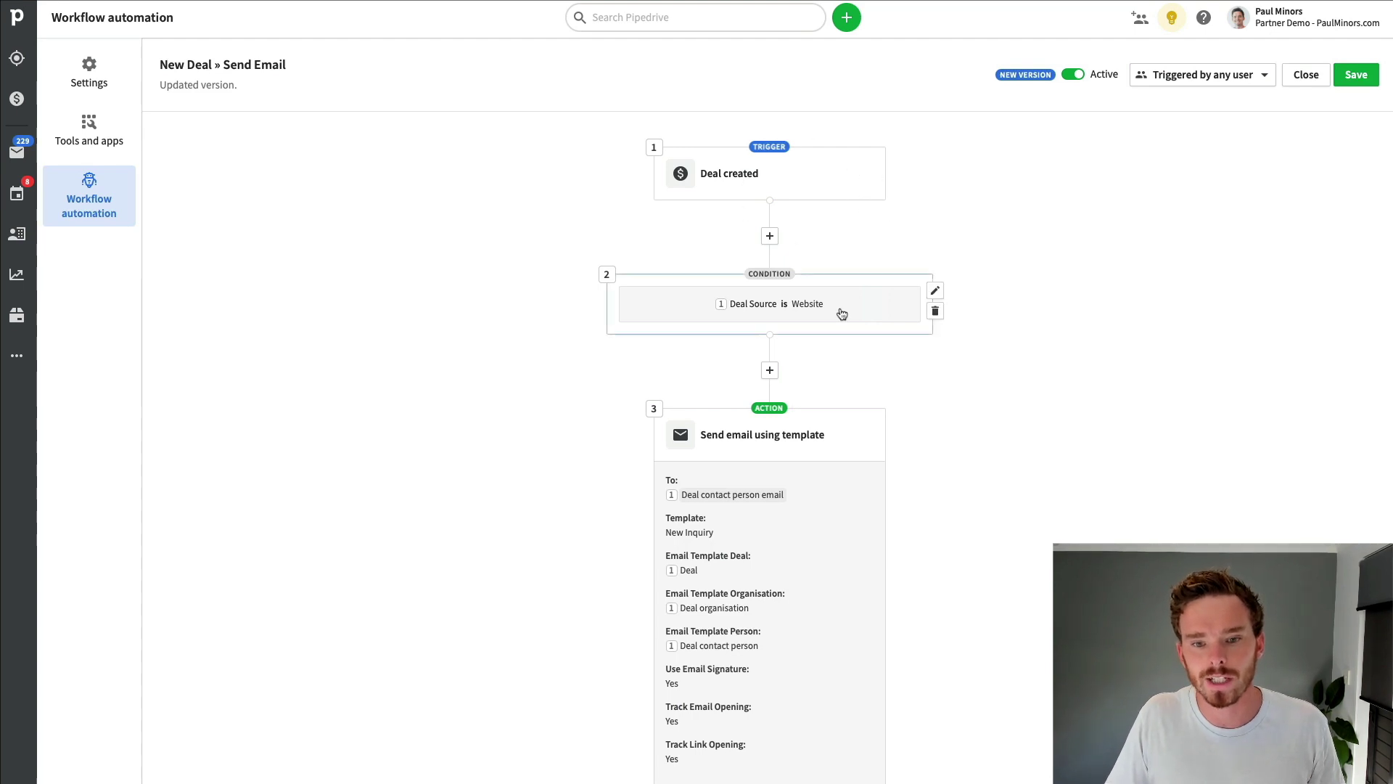
Review the workflow's steps, then close the editor without saving and return to the workflow list.
{"action": "scroll", "coordinate": [840, 315], "scroll_direction": "down", "scroll_amount": 3}
{"action": "scroll", "coordinate": [834, 314], "scroll_direction": "up", "scroll_amount": 2}
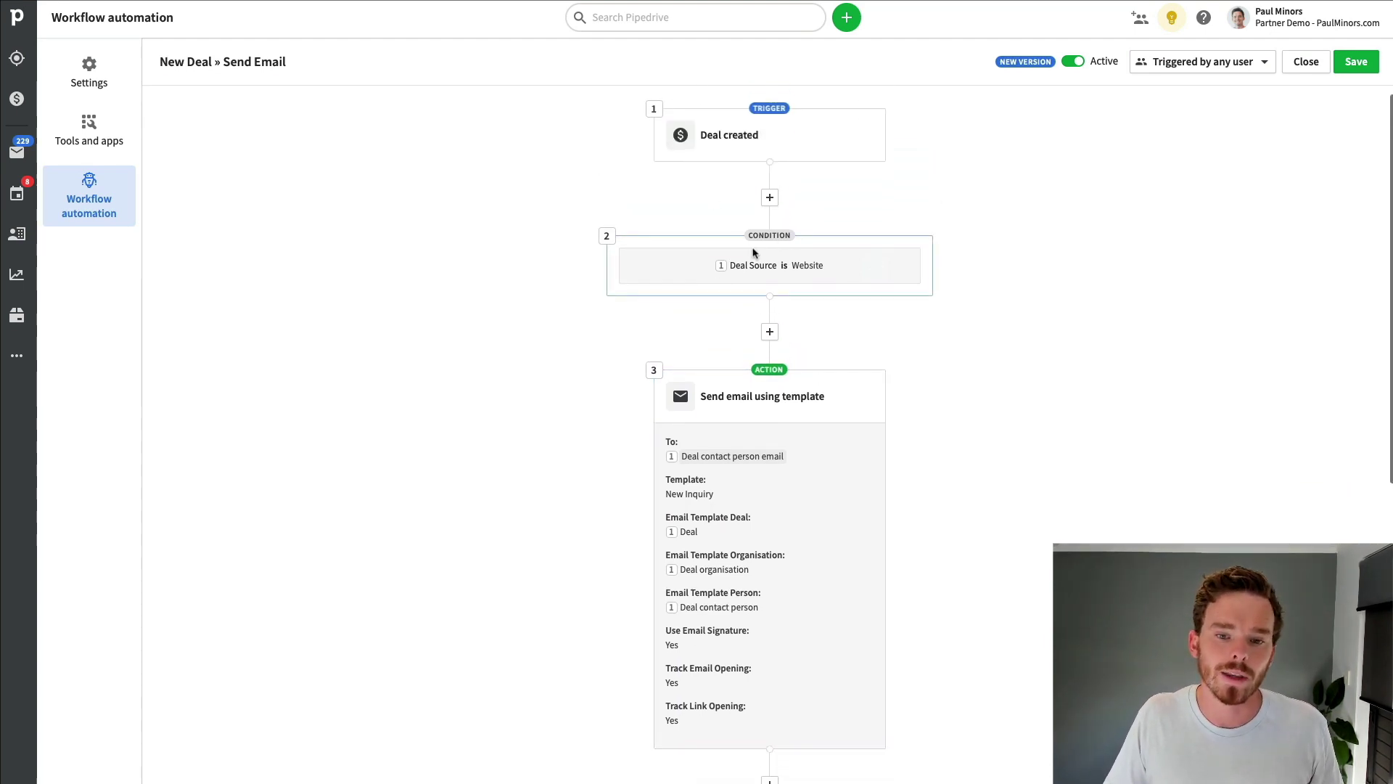
{"action": "mouse_move", "coordinate": [729, 264]}
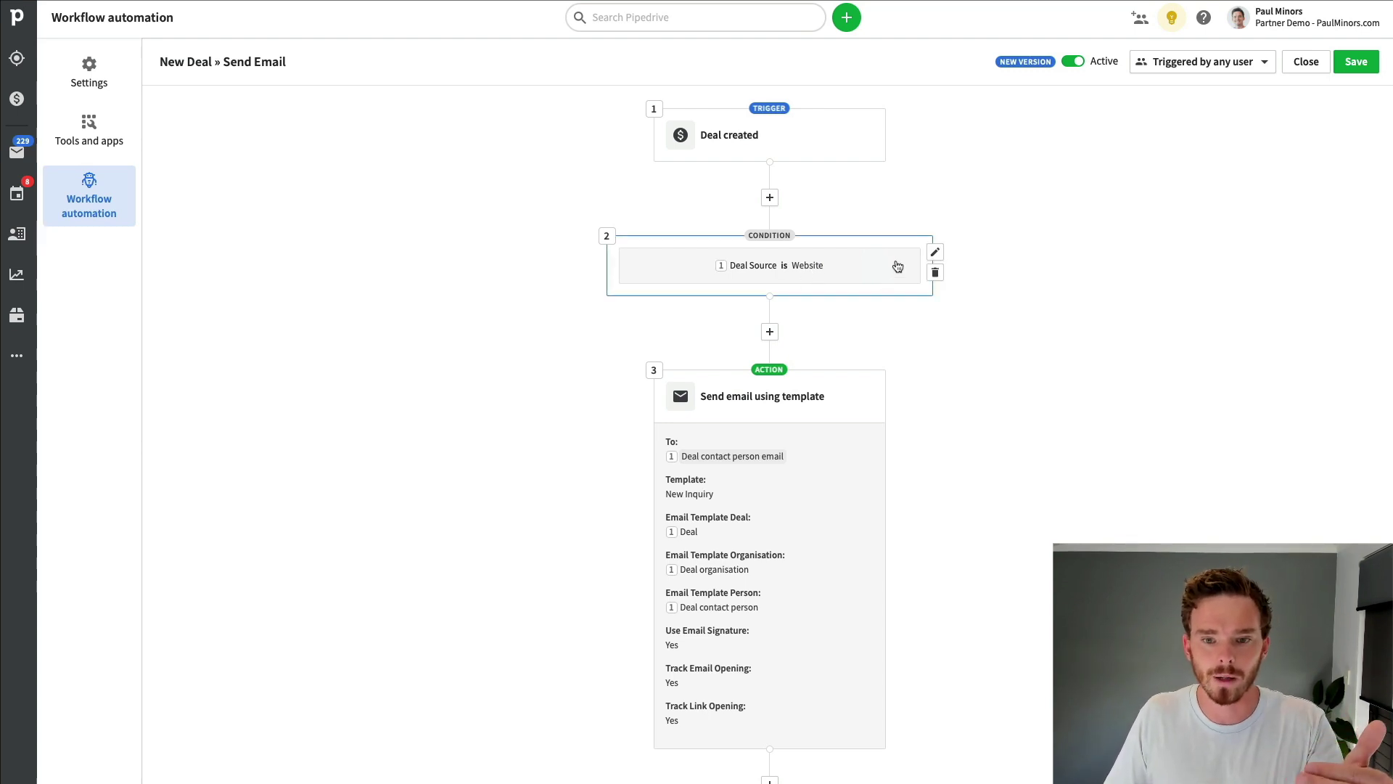
{"action": "scroll", "coordinate": [849, 348], "scroll_direction": "down", "scroll_amount": 3}
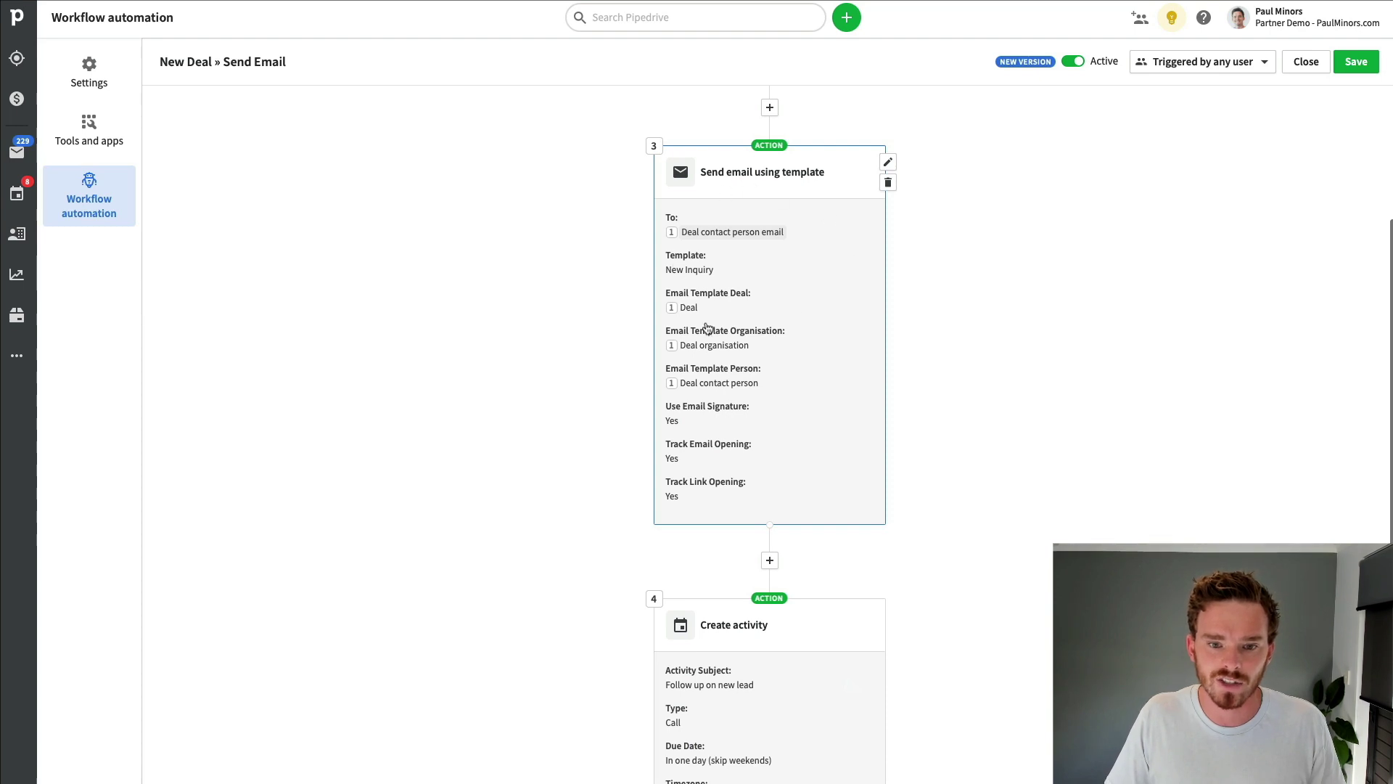
{"action": "scroll", "coordinate": [826, 350], "scroll_direction": "down", "scroll_amount": 3}
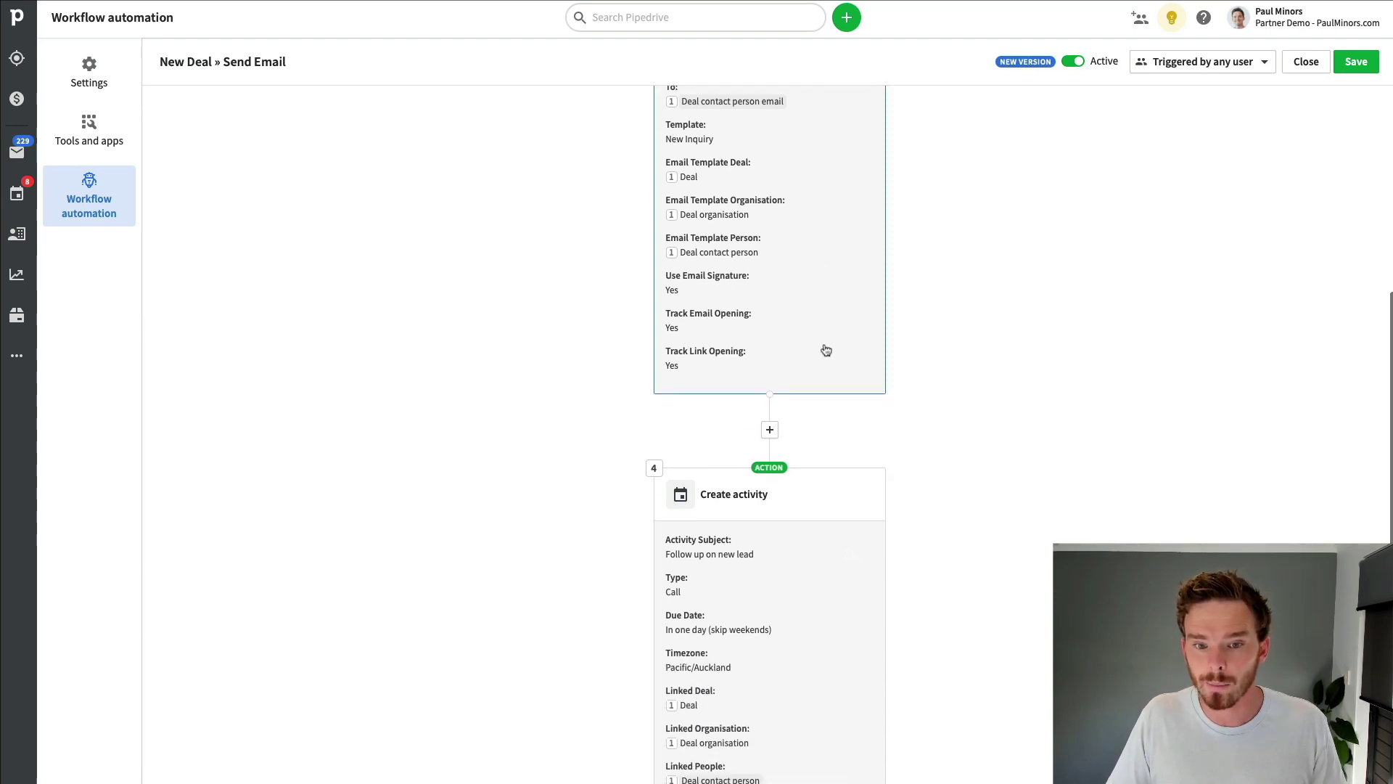
{"action": "scroll", "coordinate": [826, 351], "scroll_direction": "up", "scroll_amount": 2}
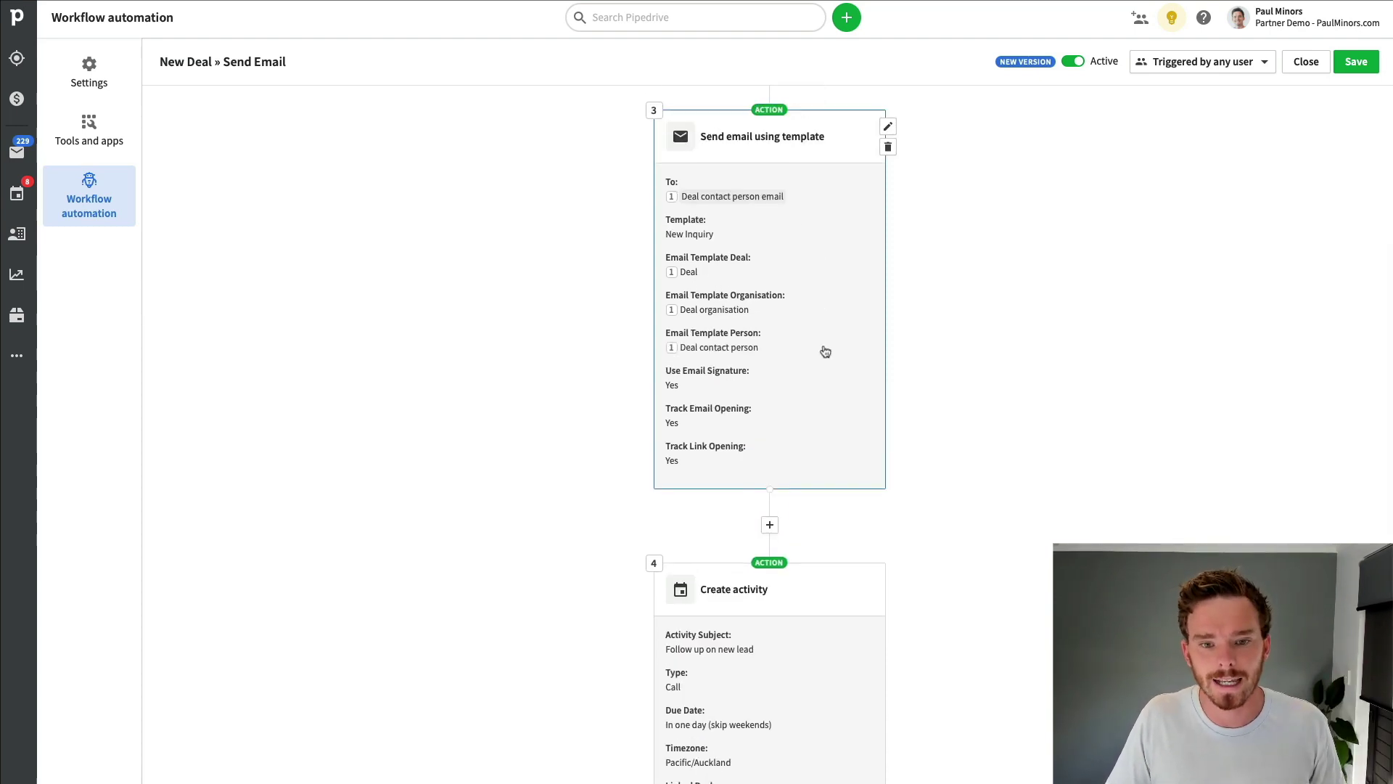
{"action": "scroll", "coordinate": [826, 350], "scroll_direction": "down", "scroll_amount": 4}
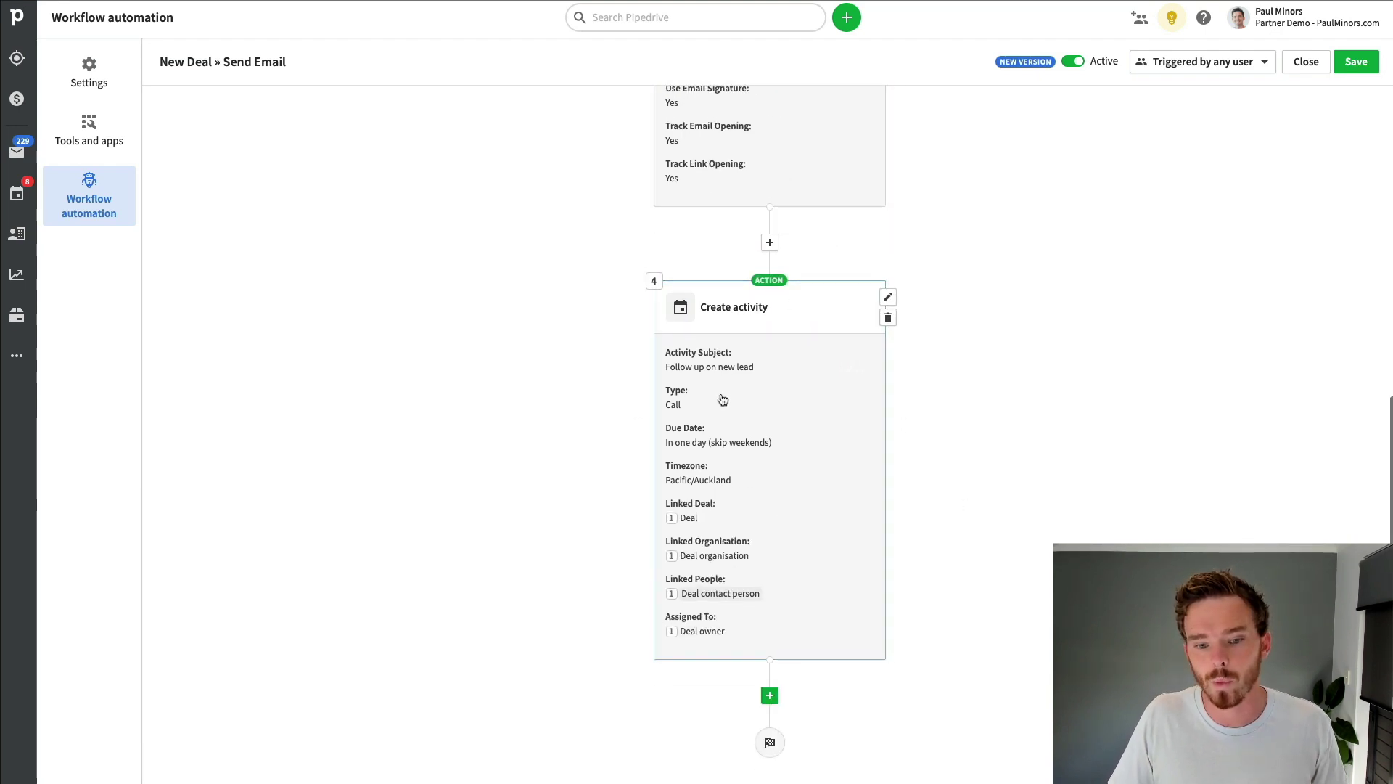
{"action": "scroll", "coordinate": [725, 418], "scroll_direction": "up", "scroll_amount": 8}
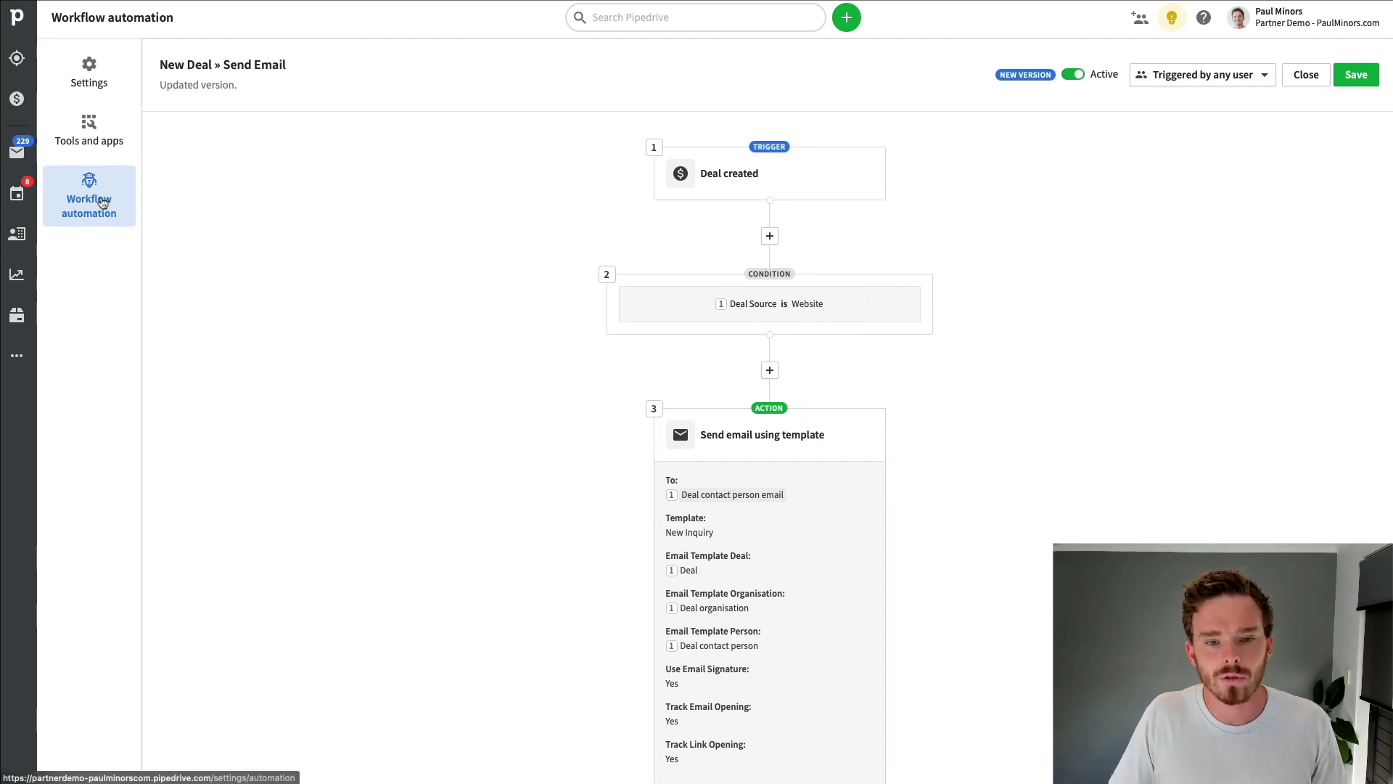
{"action": "left_click", "coordinate": [97, 203]}
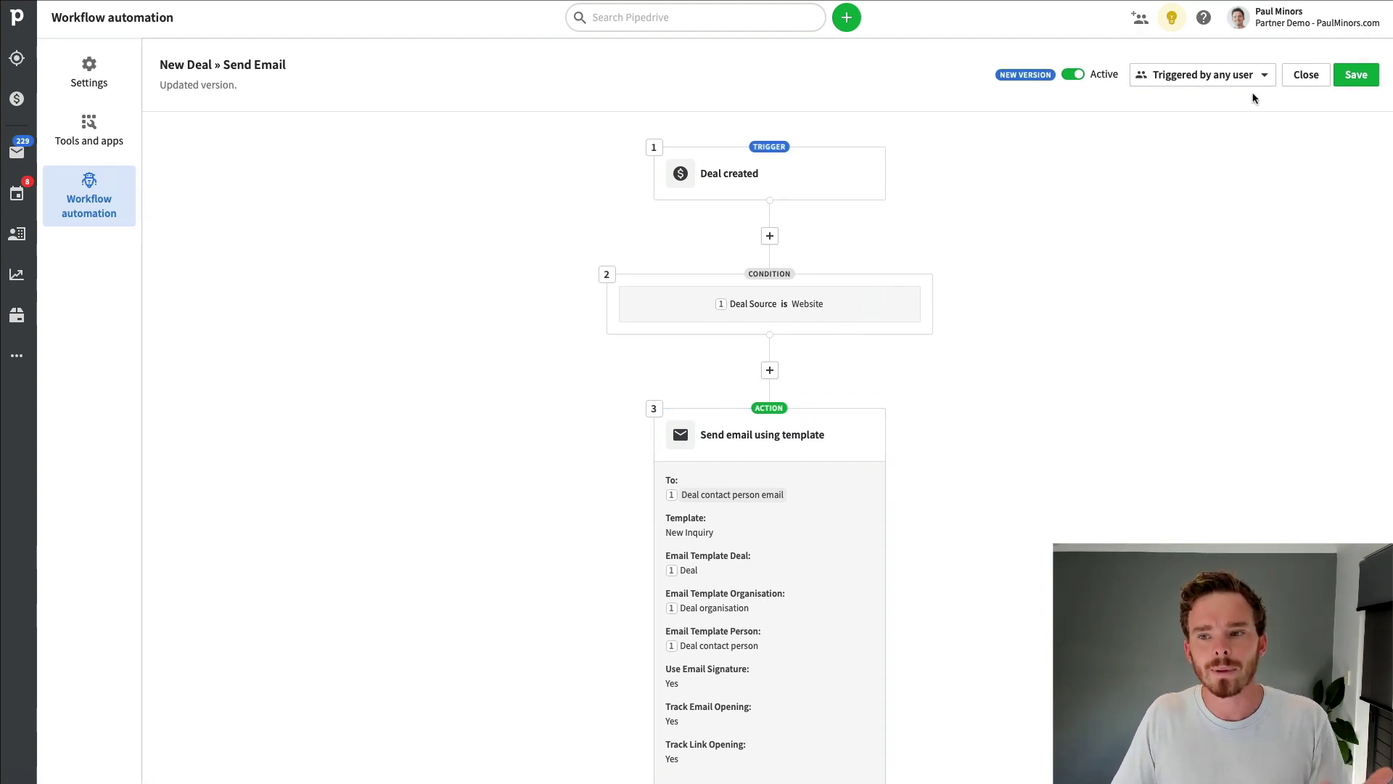
{"action": "left_click", "coordinate": [1354, 75]}
{"action": "left_click", "coordinate": [764, 425]}
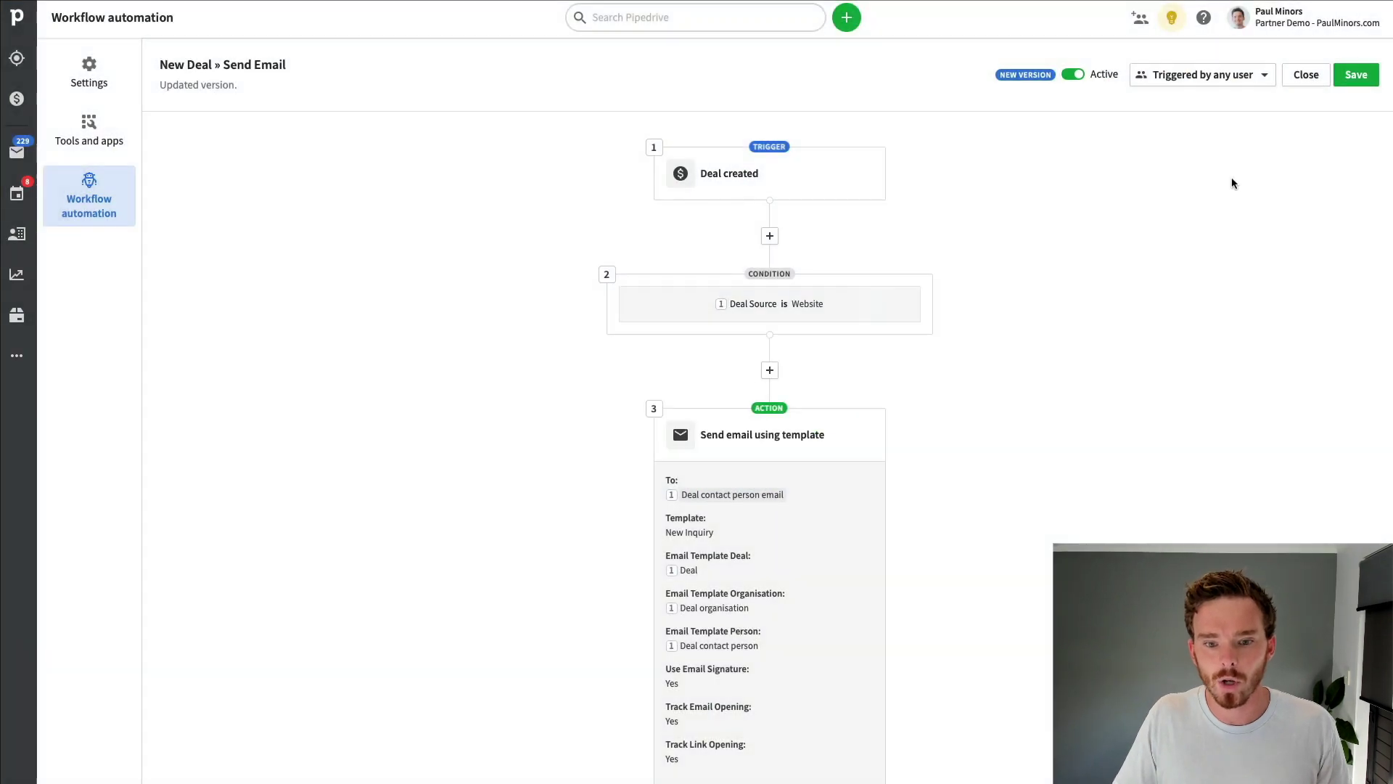
{"action": "left_click", "coordinate": [1301, 75]}
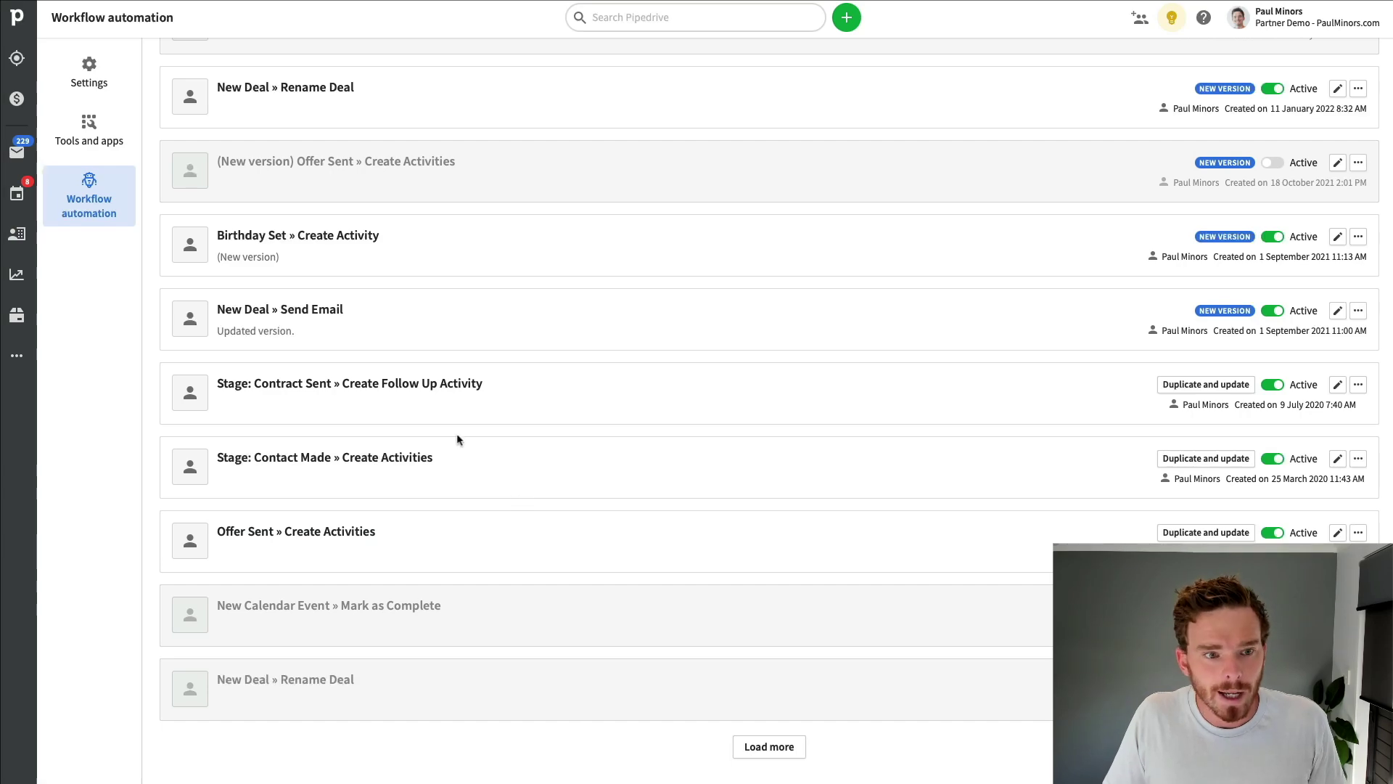
{"action": "left_click", "coordinate": [17, 275]}
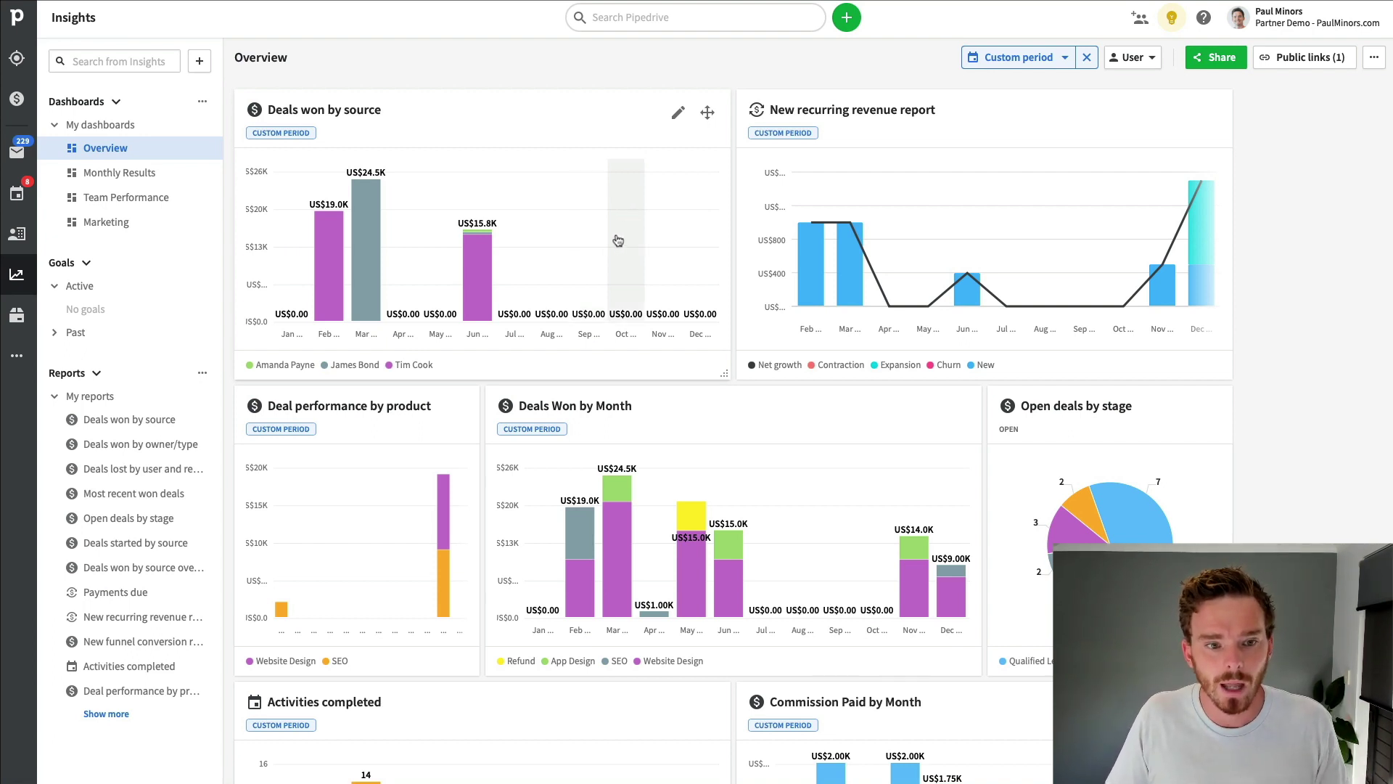
{"action": "left_click", "coordinate": [615, 409]}
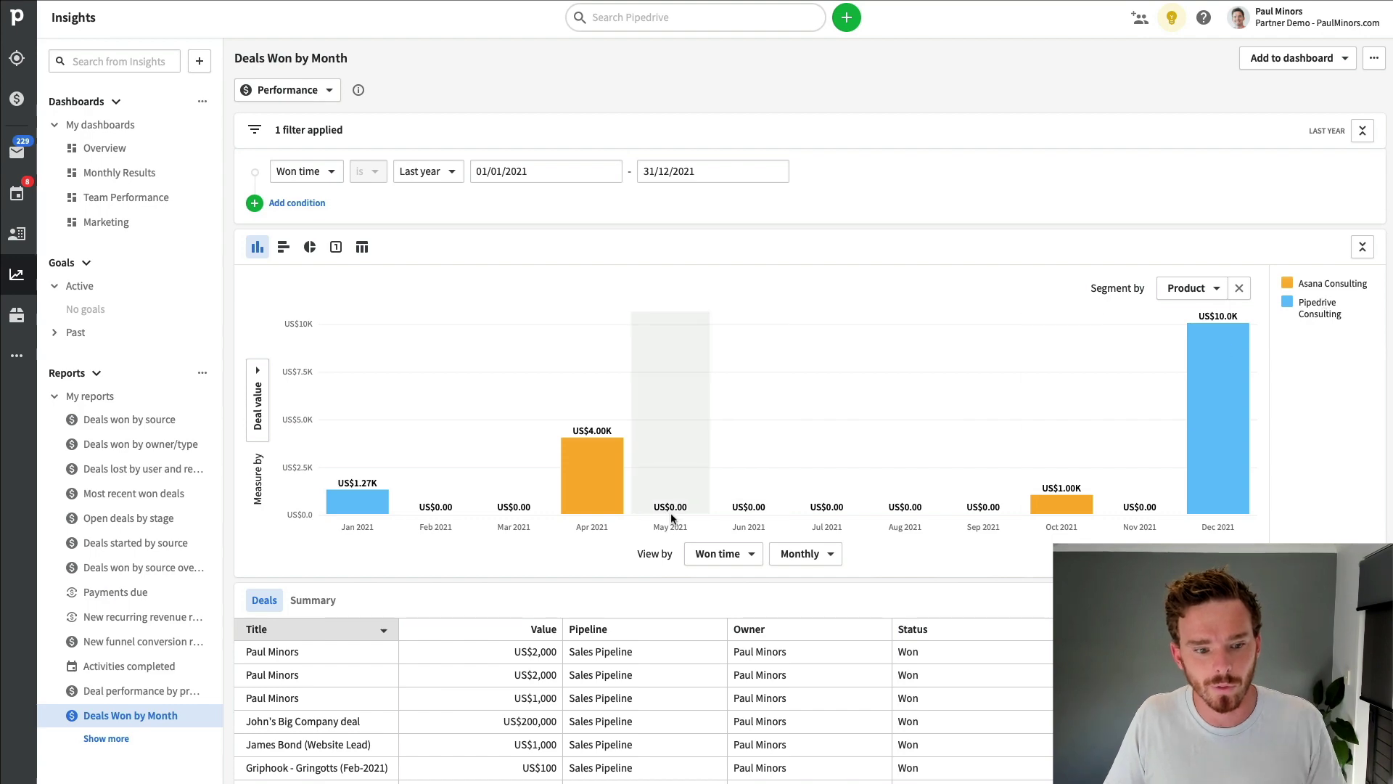
{"action": "scroll", "coordinate": [652, 516], "scroll_direction": "down", "scroll_amount": 1}
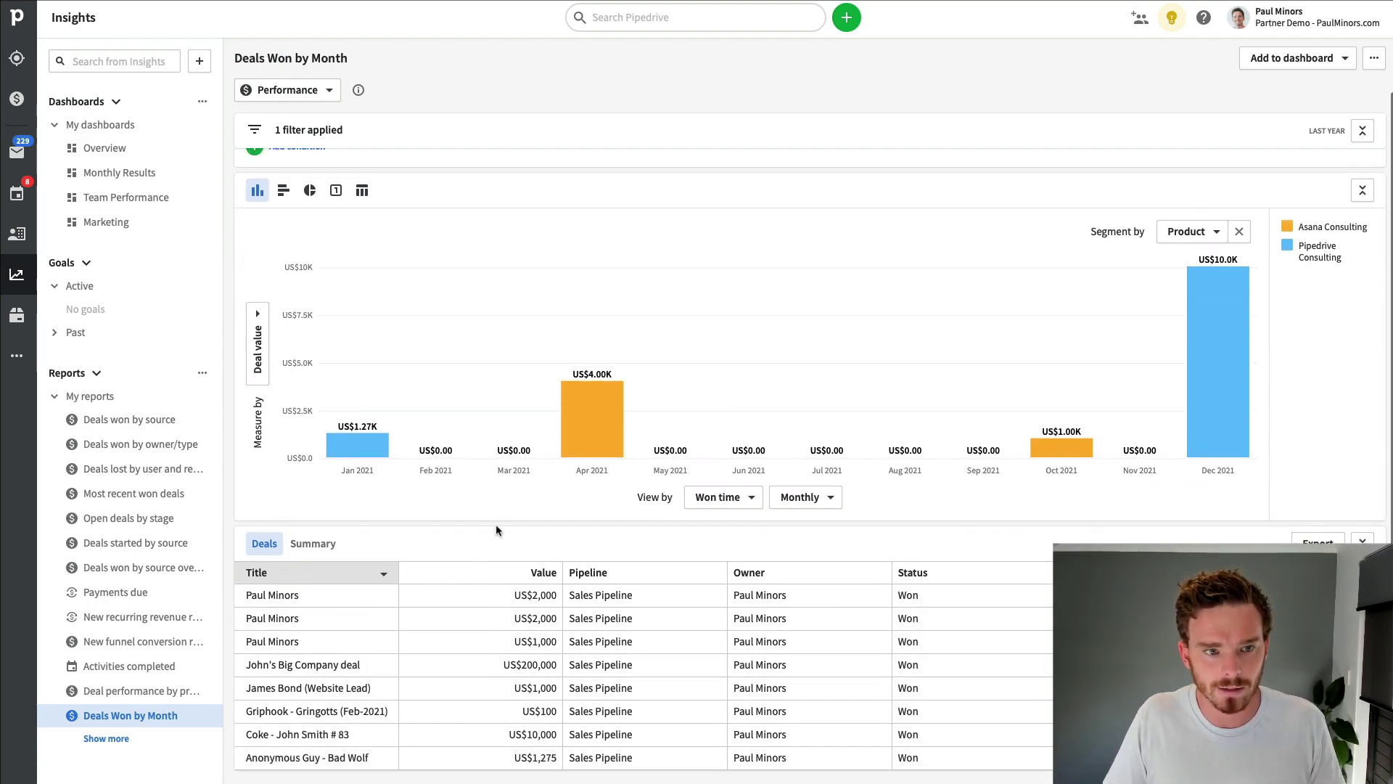
{"action": "scroll", "coordinate": [528, 666], "scroll_direction": "up", "scroll_amount": 1}
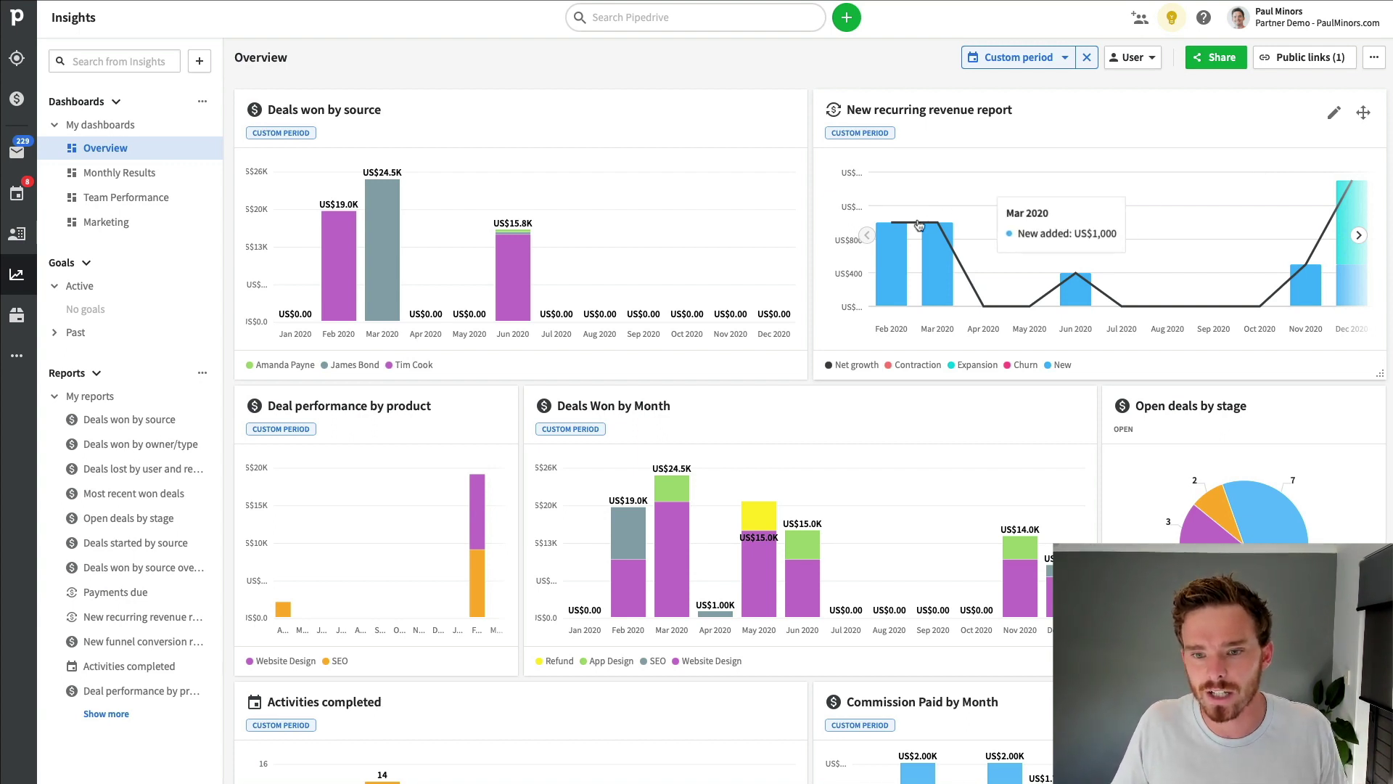
{"action": "scroll", "coordinate": [951, 420], "scroll_direction": "down", "scroll_amount": 5}
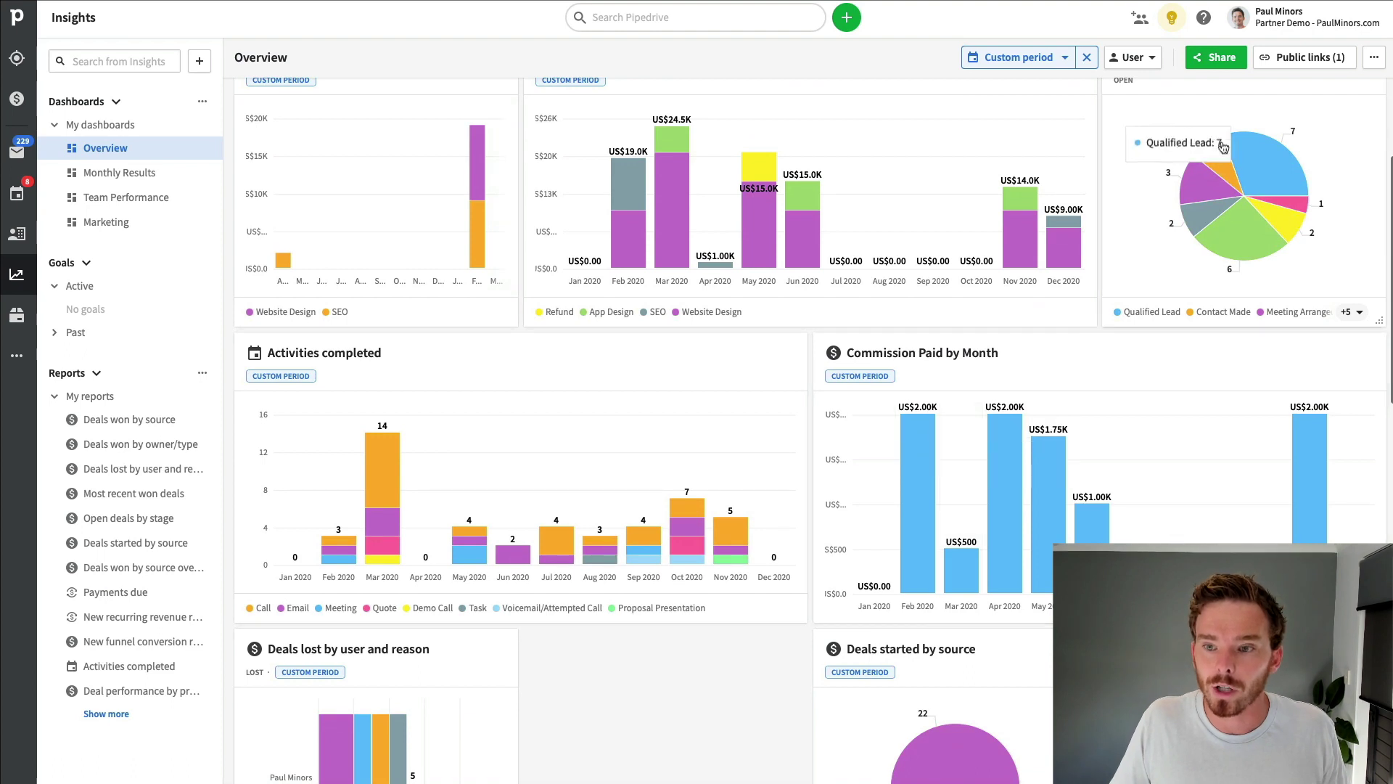
{"action": "scroll", "coordinate": [1182, 141], "scroll_direction": "up", "scroll_amount": 2}
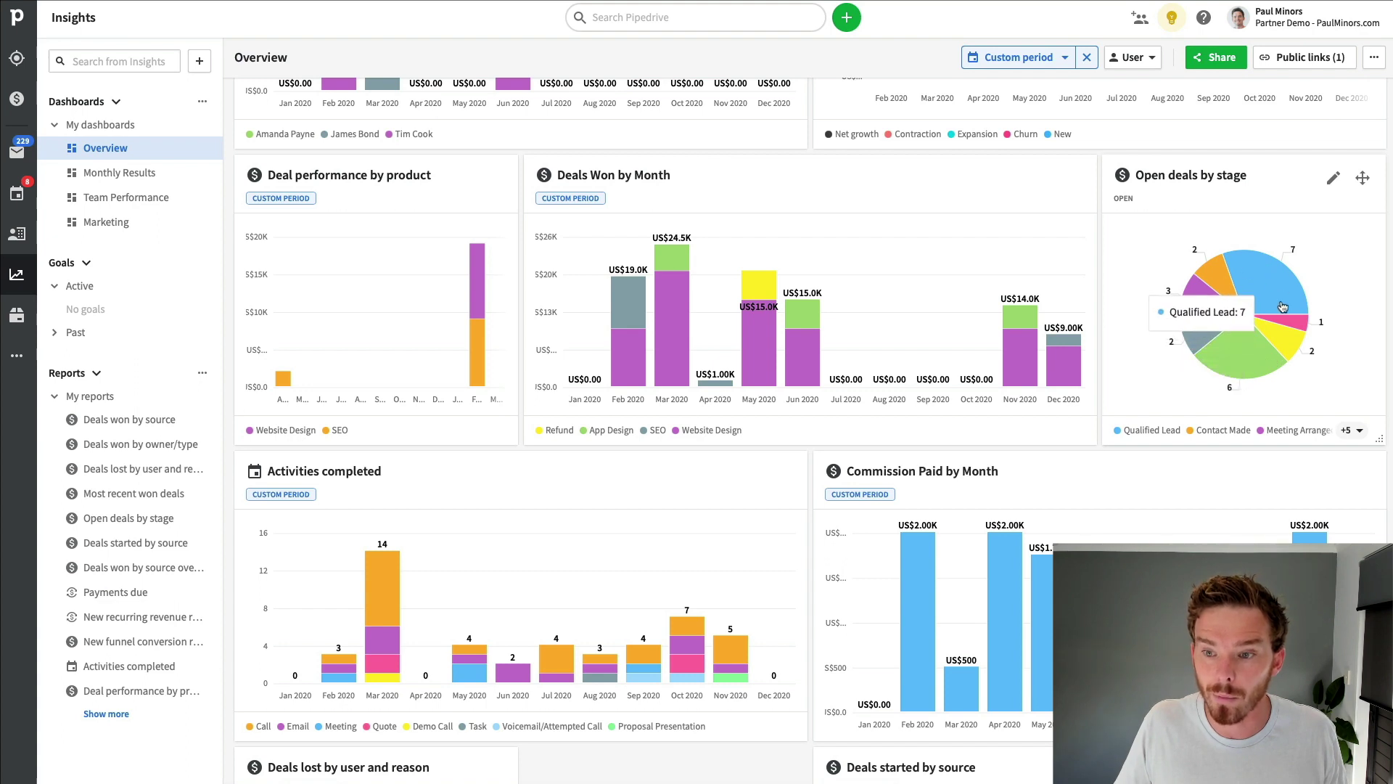
{"action": "scroll", "coordinate": [1226, 326], "scroll_direction": "down", "scroll_amount": 4}
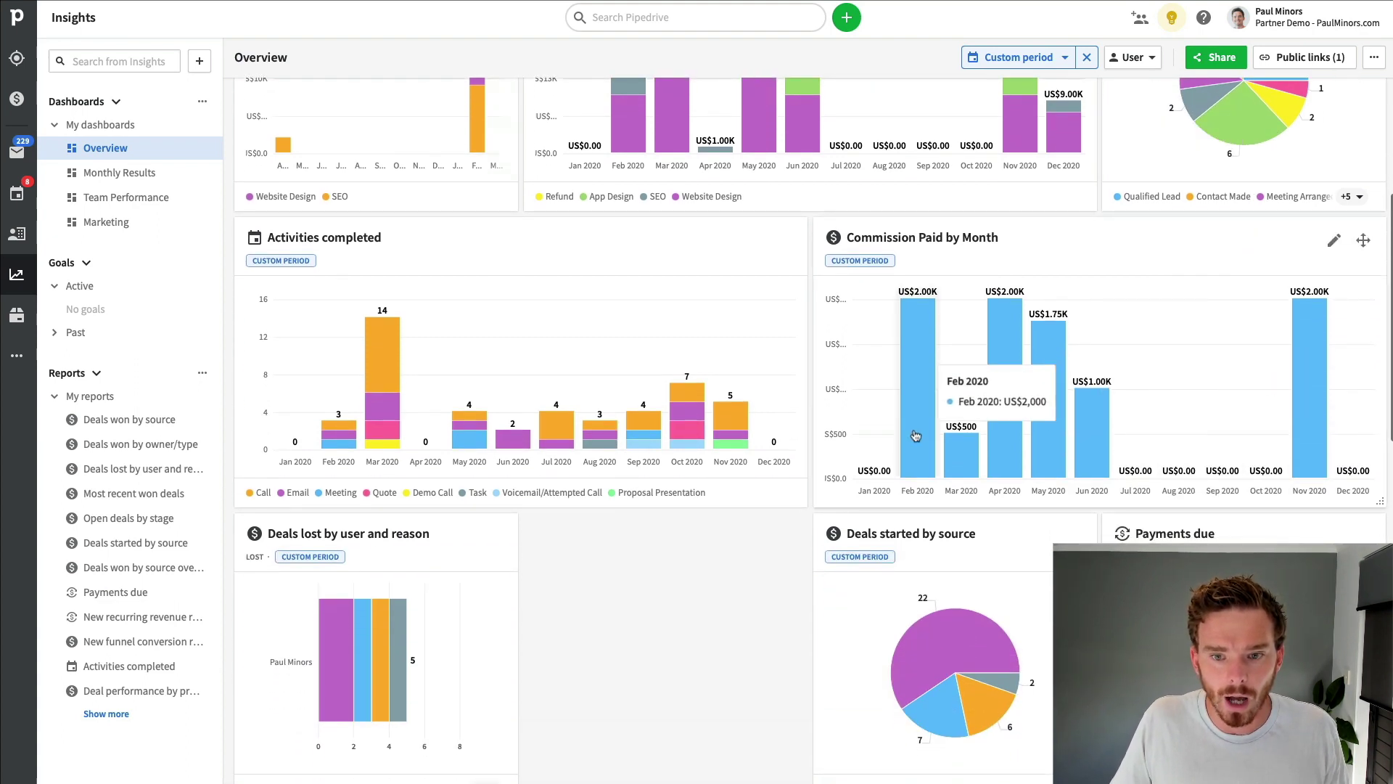
{"action": "mouse_move", "coordinate": [939, 310]}
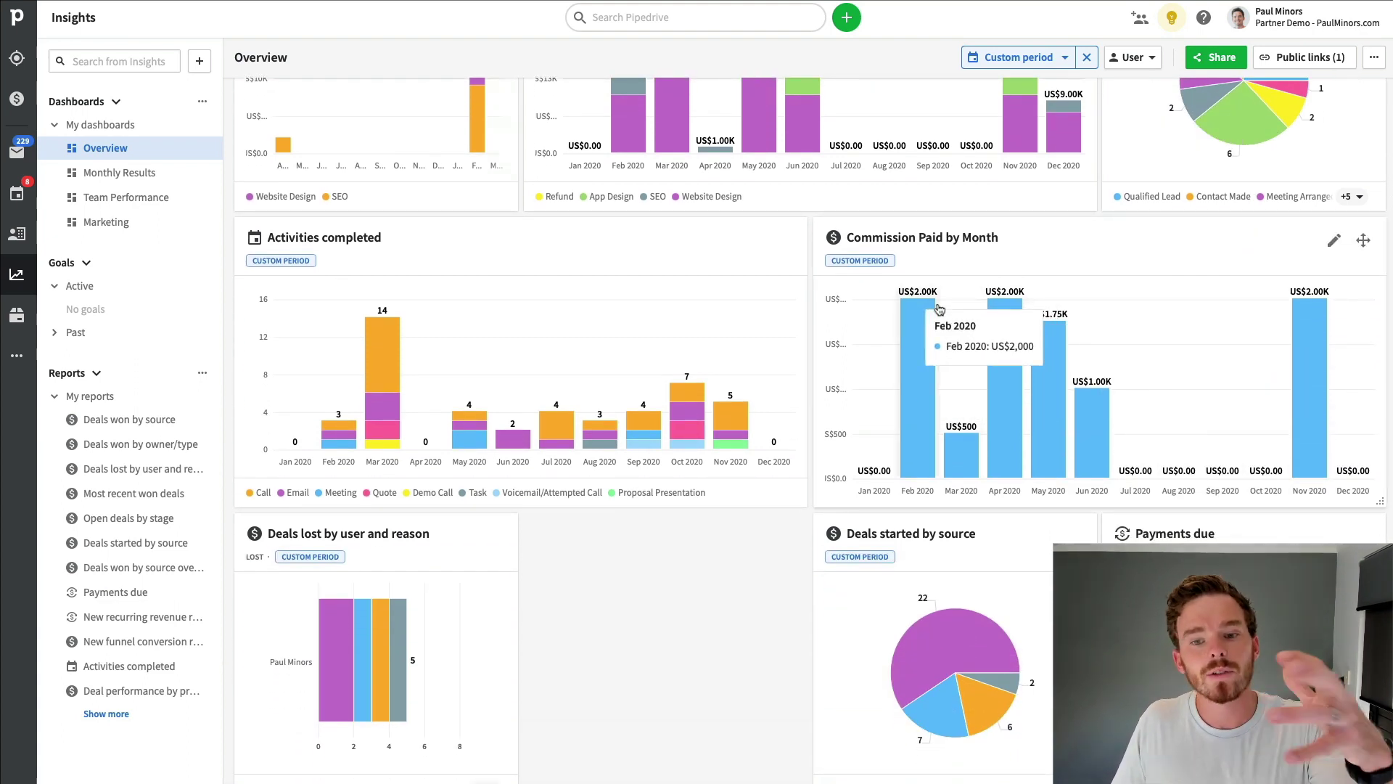
{"action": "scroll", "coordinate": [951, 263], "scroll_direction": "up", "scroll_amount": 1}
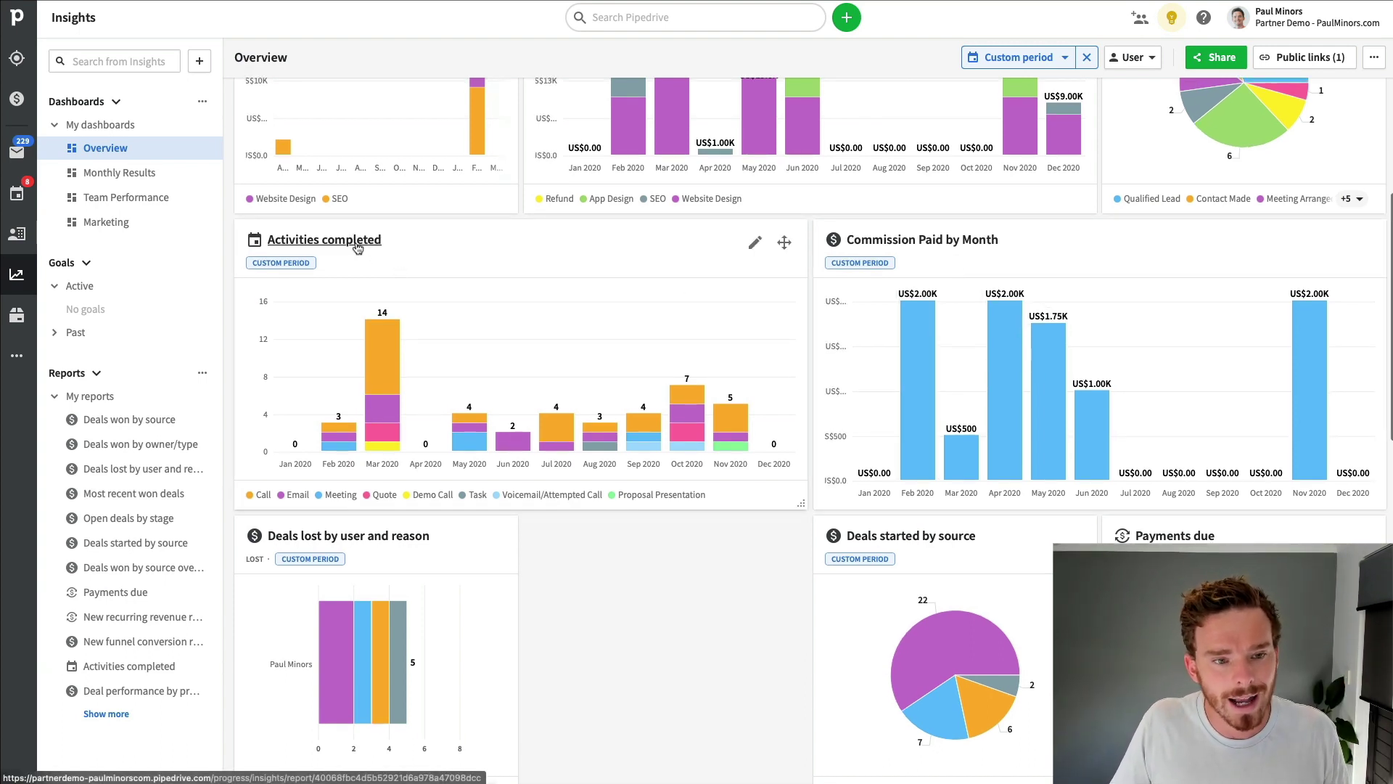
{"action": "mouse_move", "coordinate": [390, 376]}
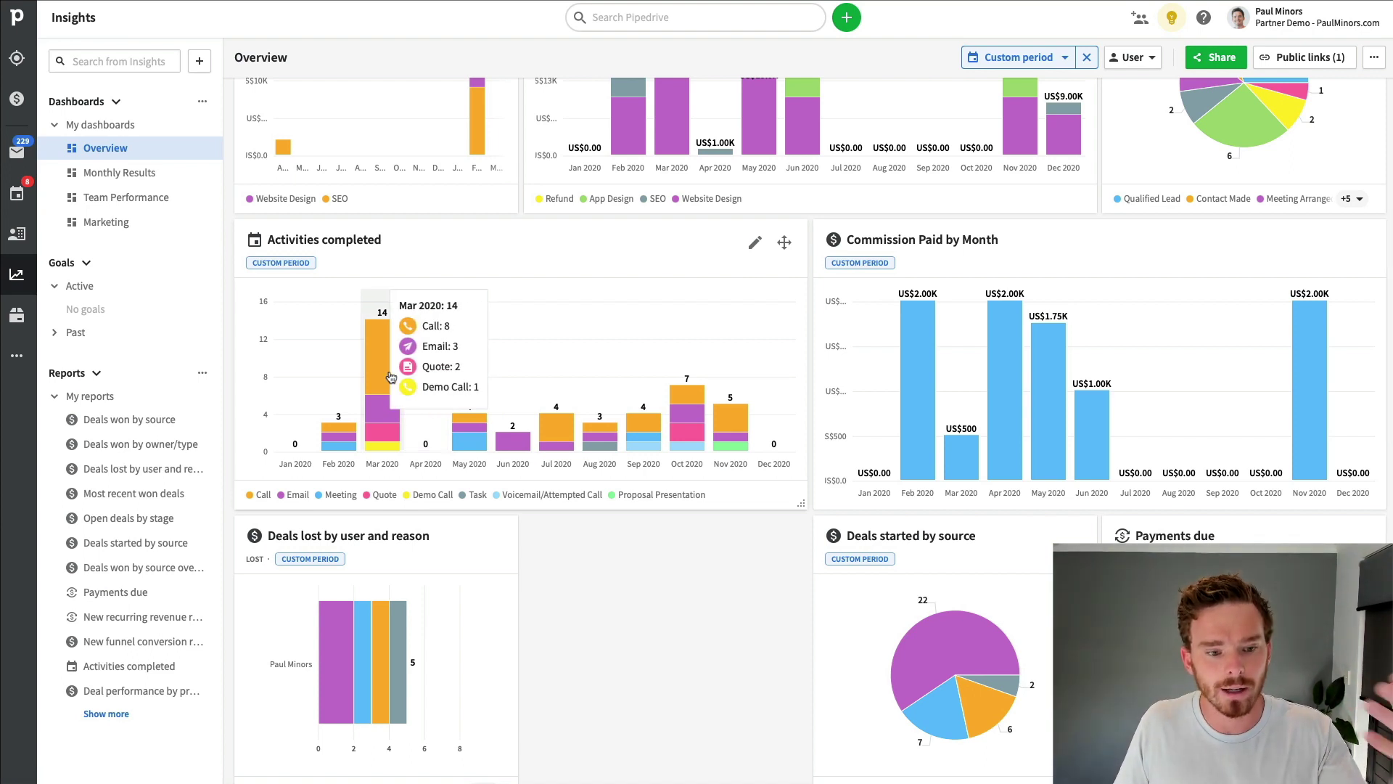
{"action": "scroll", "coordinate": [537, 436], "scroll_direction": "down", "scroll_amount": 5}
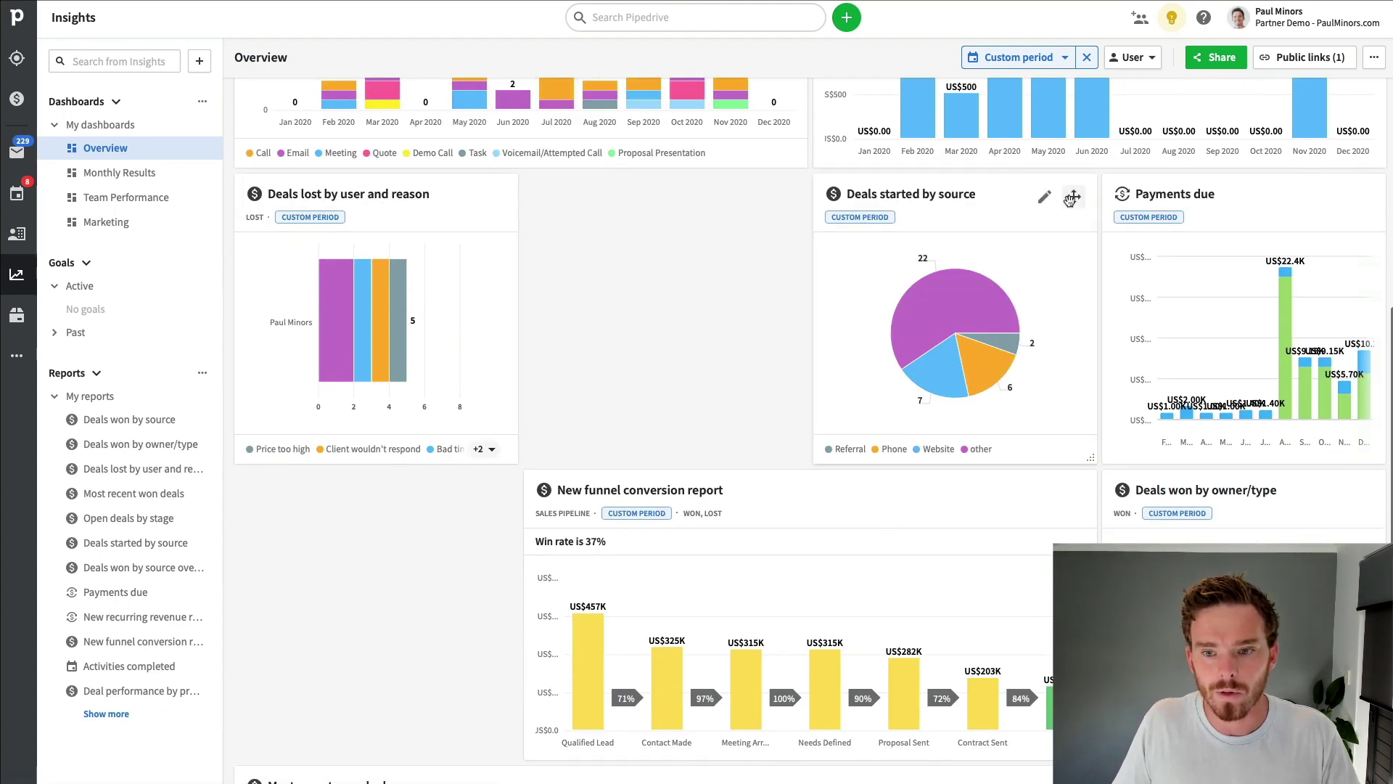
{"action": "left_click_drag", "start_coordinate": [1073, 196], "coordinate": [457, 501]}
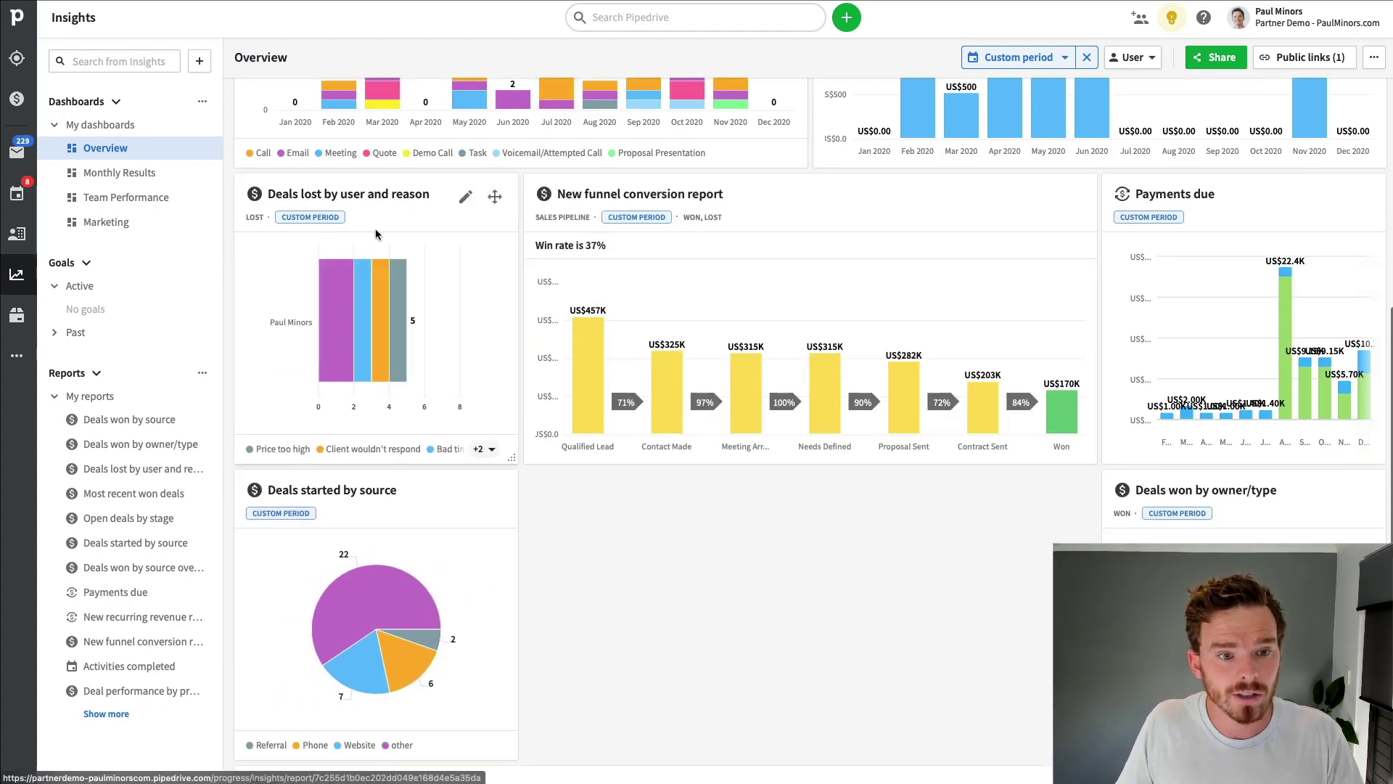
{"action": "mouse_move", "coordinate": [363, 303]}
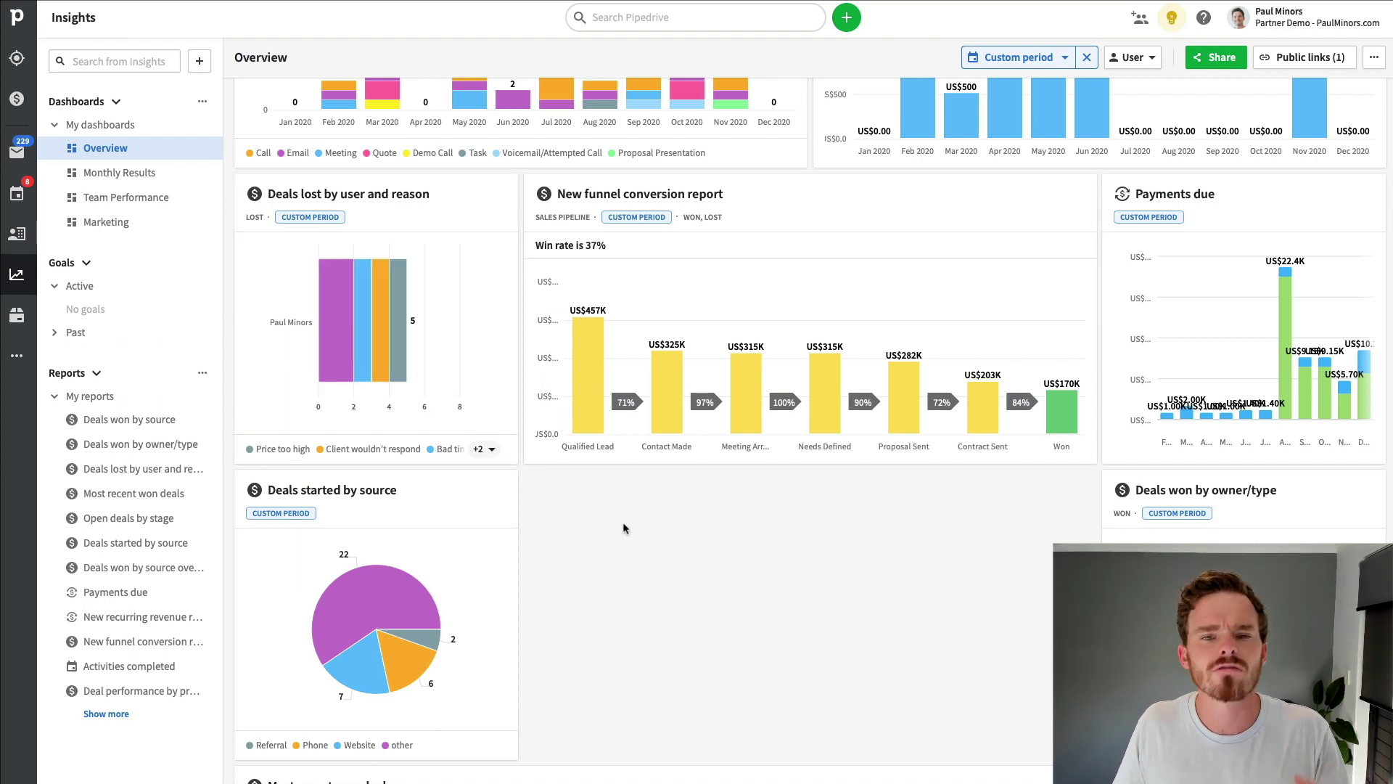
{"action": "scroll", "coordinate": [627, 527], "scroll_direction": "up", "scroll_amount": 1}
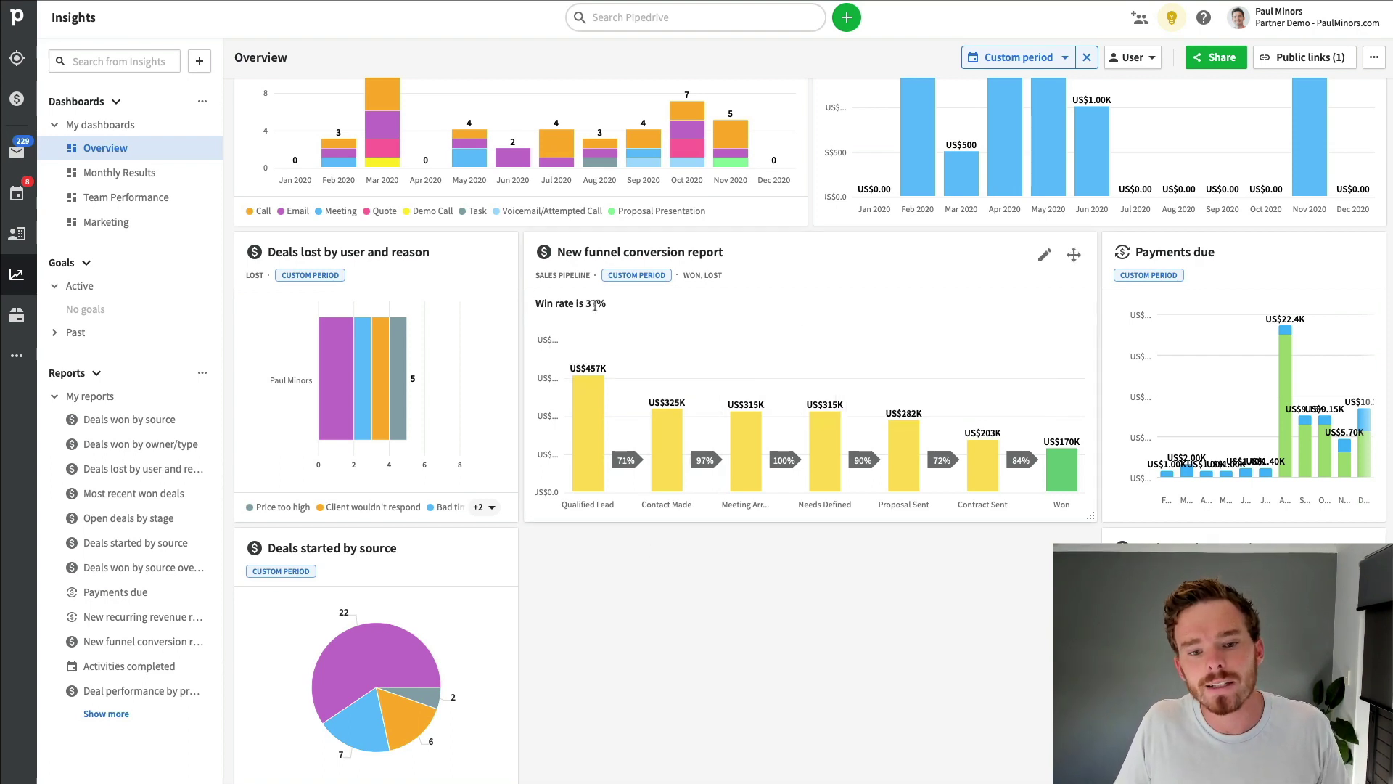
{"action": "mouse_move", "coordinate": [658, 415]}
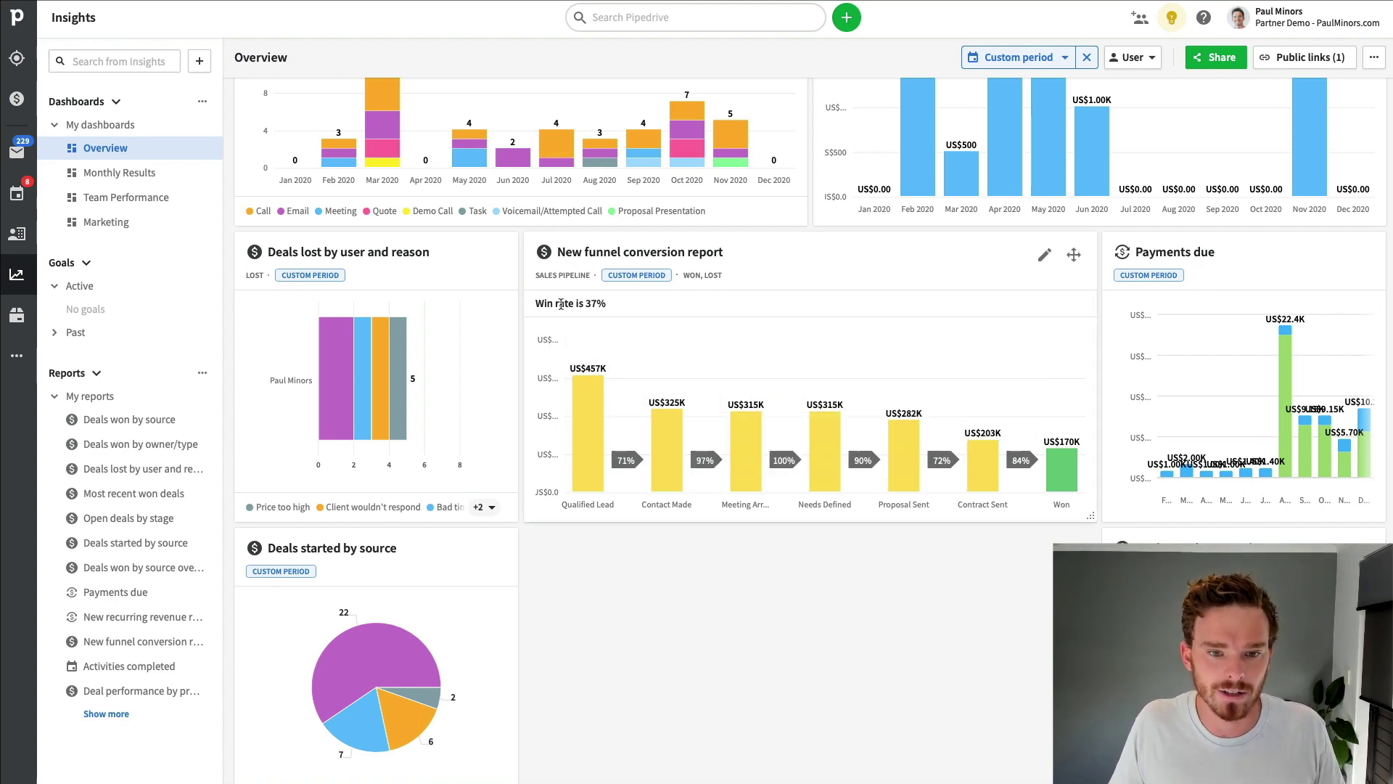
{"action": "mouse_move", "coordinate": [569, 349]}
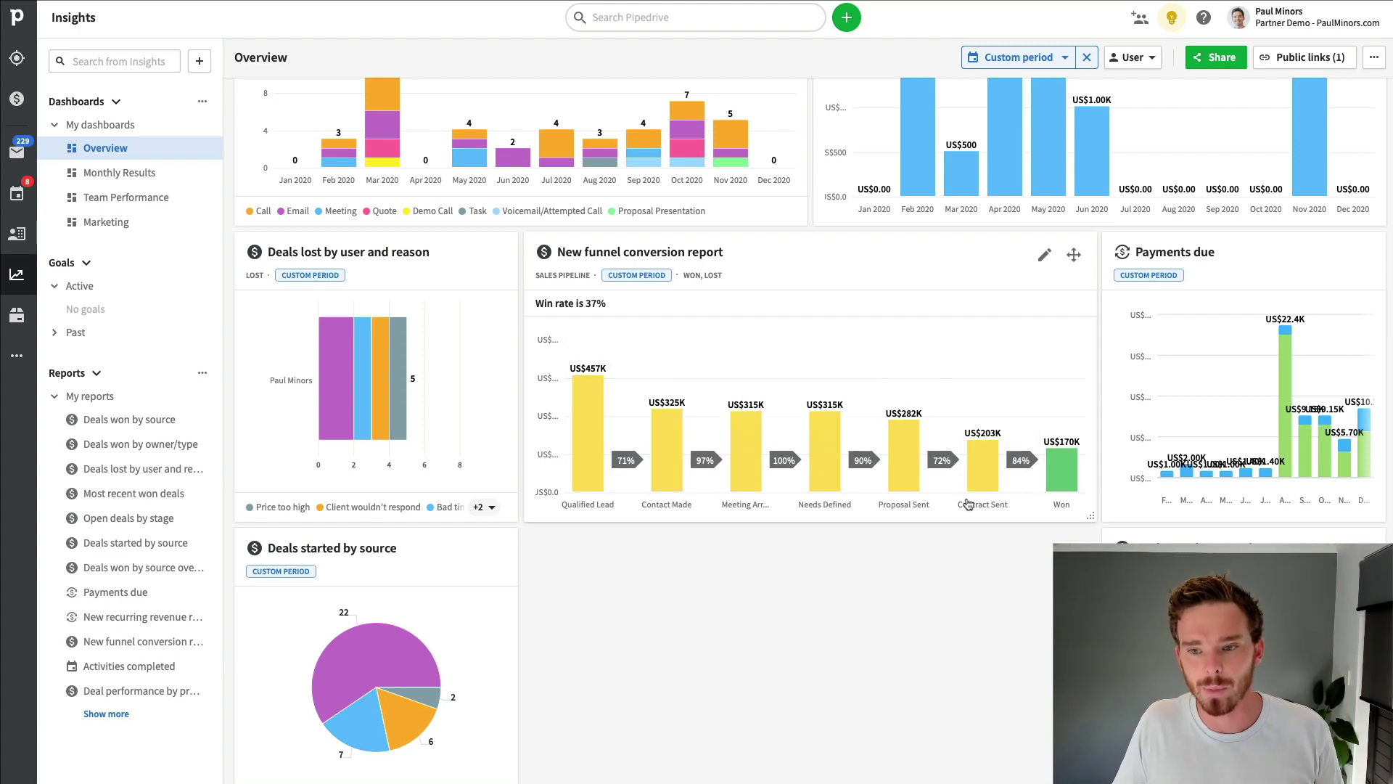
{"action": "scroll", "coordinate": [950, 508], "scroll_direction": "down", "scroll_amount": 8}
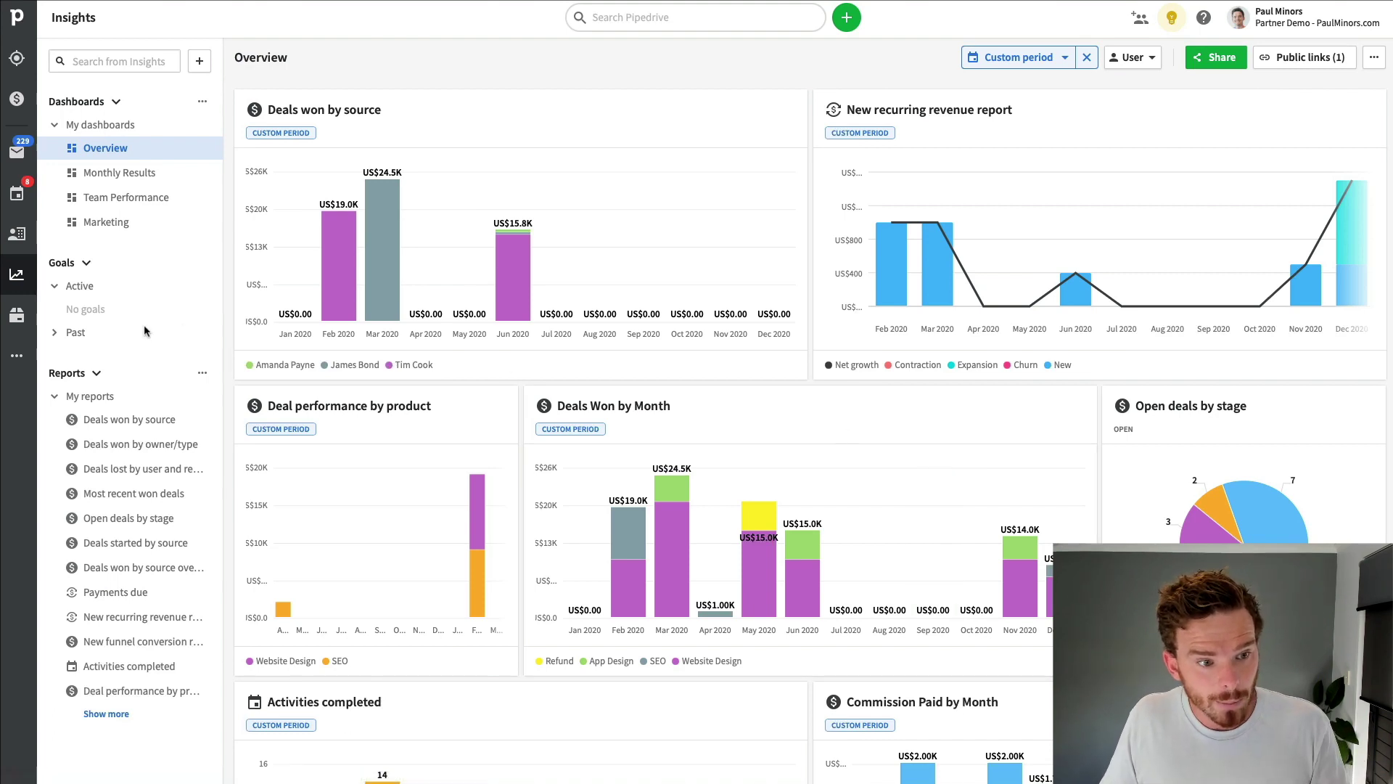
Expand past goals and start a new goal based on Deal > Won.
{"action": "left_click", "coordinate": [58, 333]}
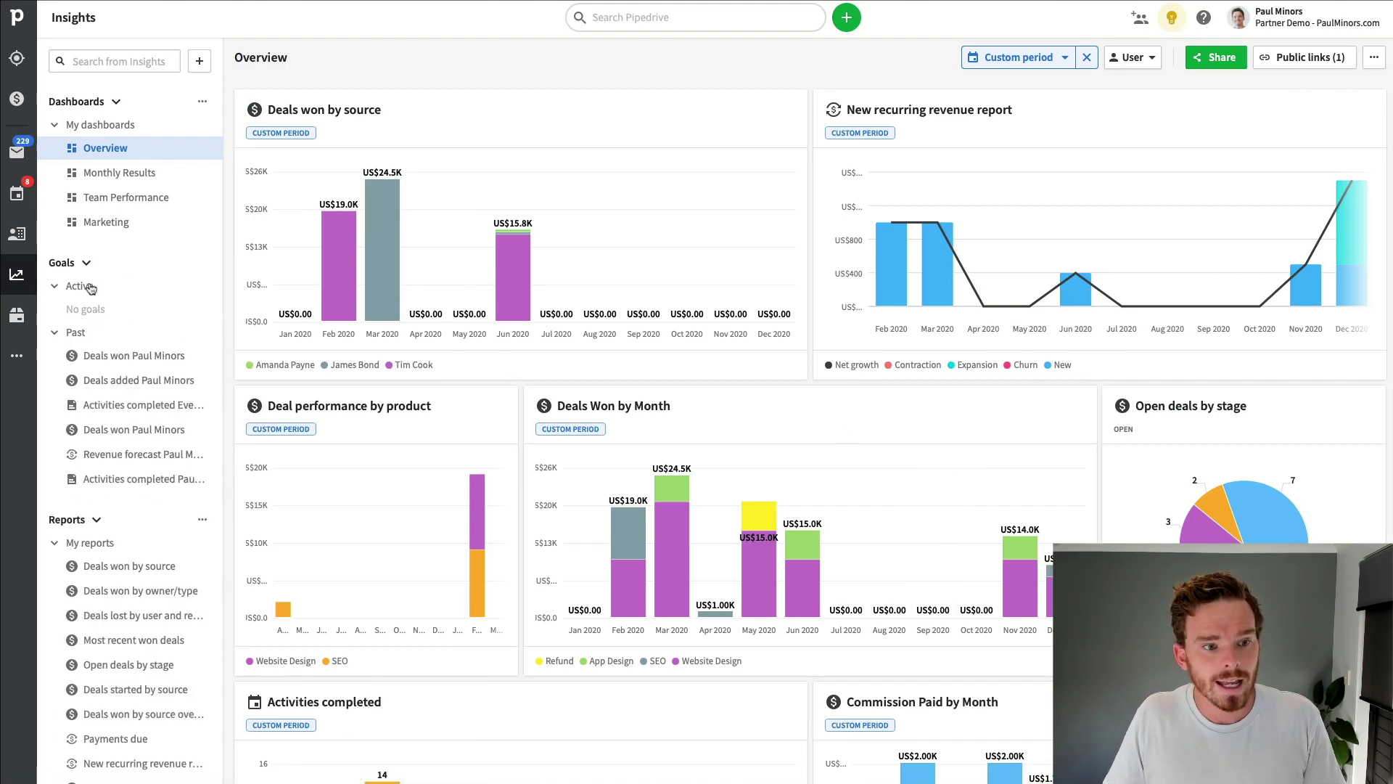
{"action": "left_click", "coordinate": [205, 67]}
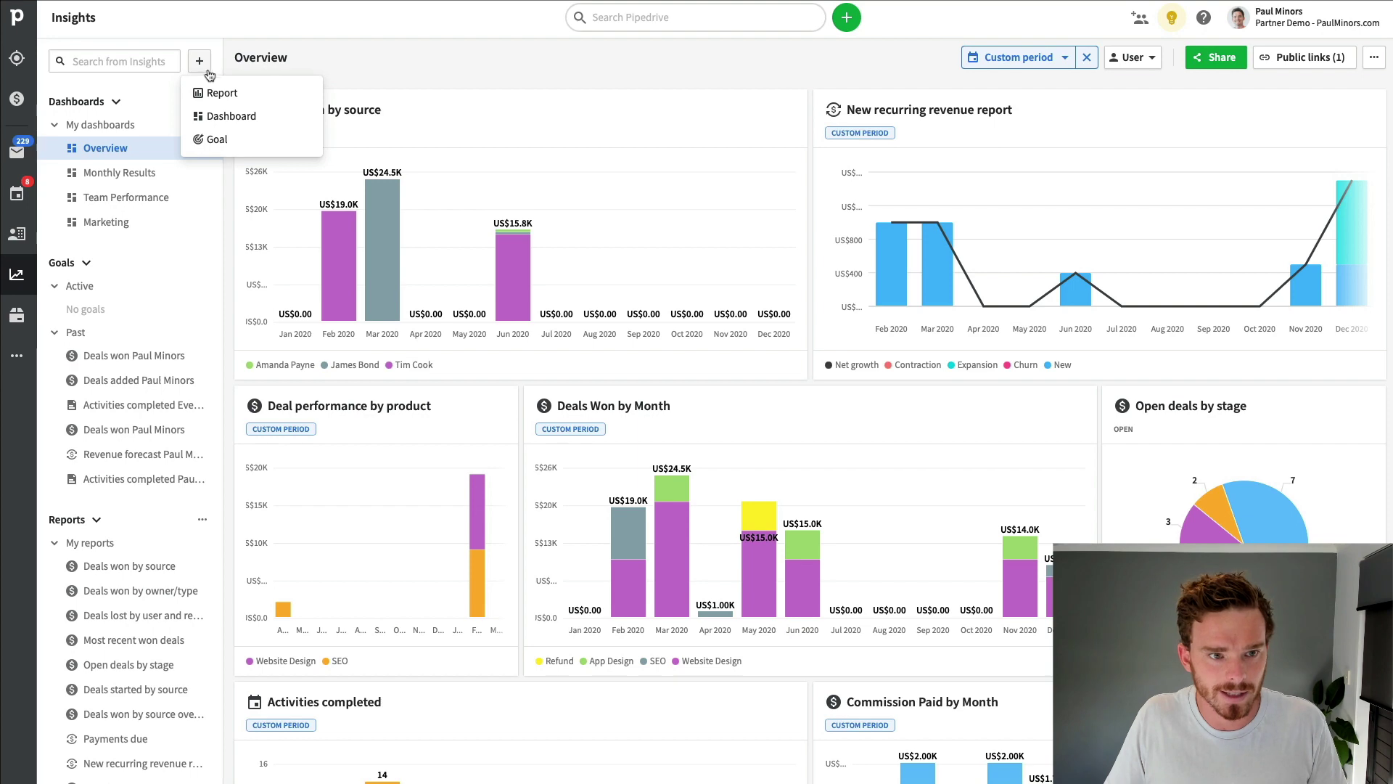
{"action": "left_click", "coordinate": [225, 142]}
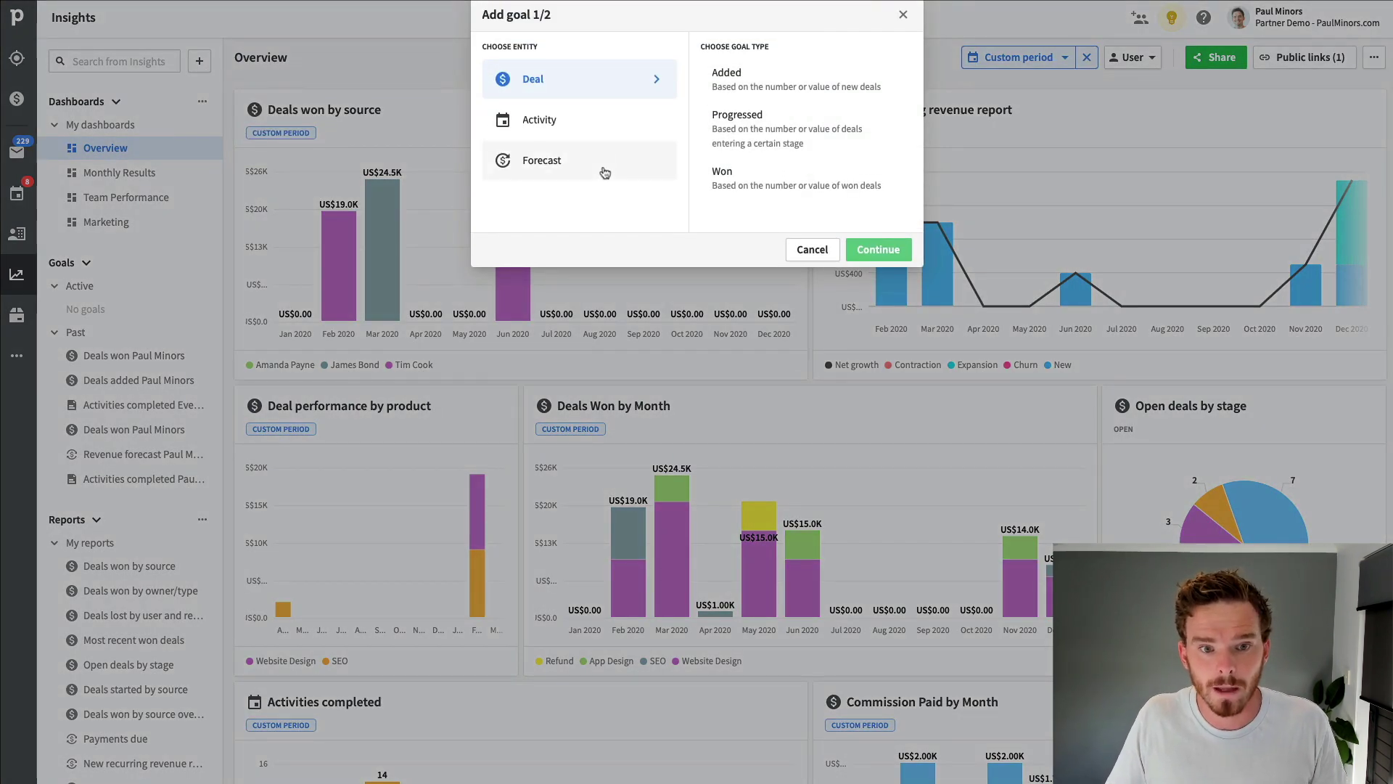
{"action": "left_click", "coordinate": [769, 188]}
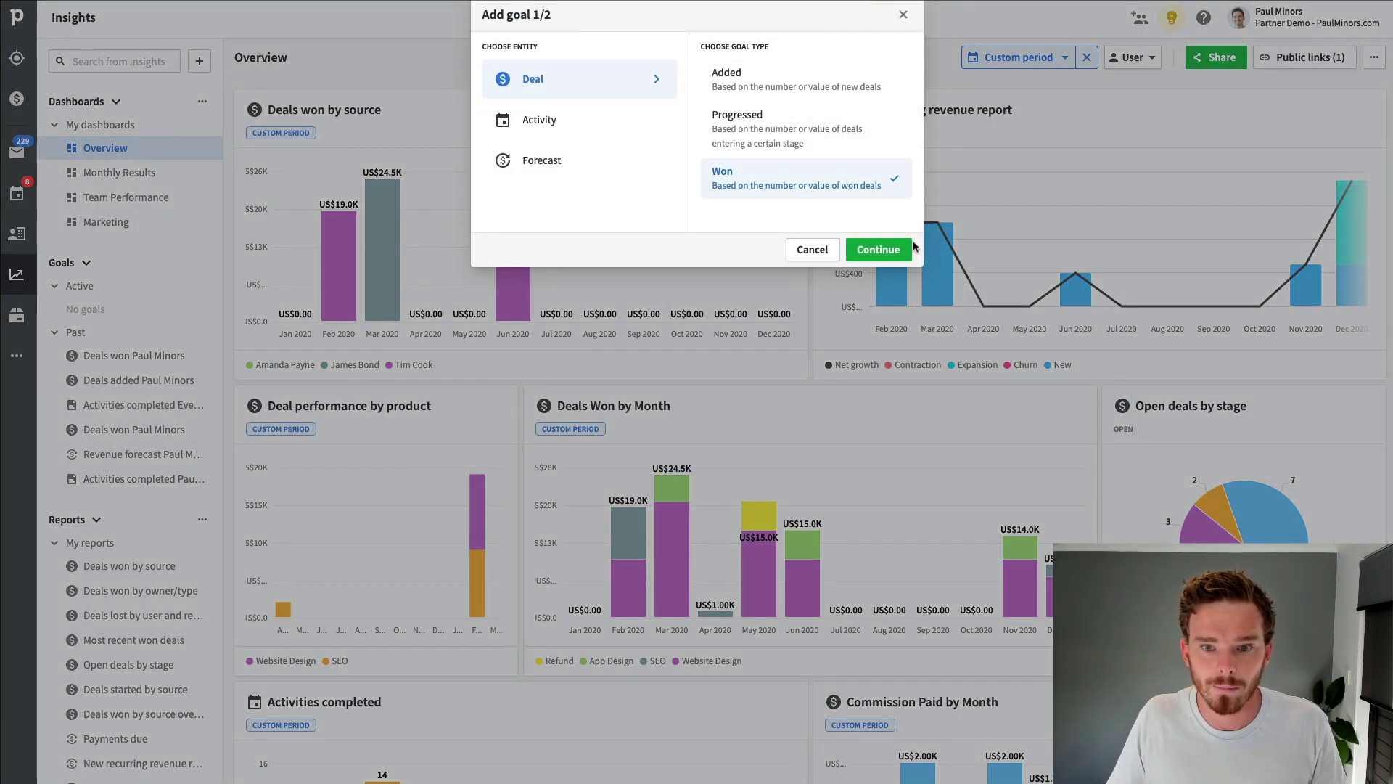
{"action": "left_click", "coordinate": [875, 249]}
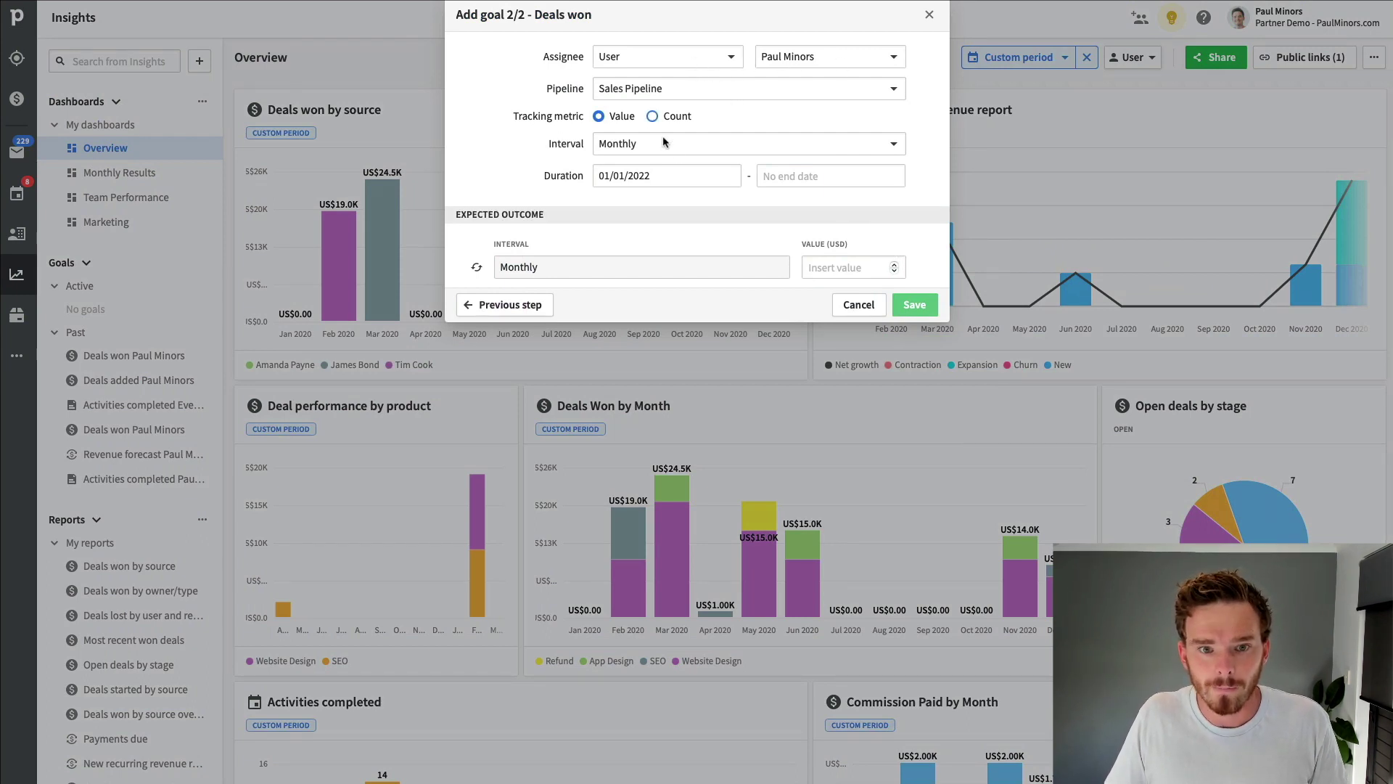
Set the goal's end date to 31/12/2022 and its value to 10000, then save it.
{"action": "left_click", "coordinate": [806, 178]}
{"action": "left_click", "coordinate": [906, 206]}
{"action": "left_click", "coordinate": [906, 206]}
{"action": "left_click", "coordinate": [906, 206]}
{"action": "left_click", "coordinate": [906, 206]}
{"action": "left_click", "coordinate": [907, 206]}
{"action": "left_click", "coordinate": [907, 206]}
{"action": "left_click", "coordinate": [906, 206]}
{"action": "left_click", "coordinate": [906, 206]}
{"action": "left_click", "coordinate": [907, 206]}
{"action": "left_click", "coordinate": [907, 206]}
{"action": "left_click", "coordinate": [903, 208]}
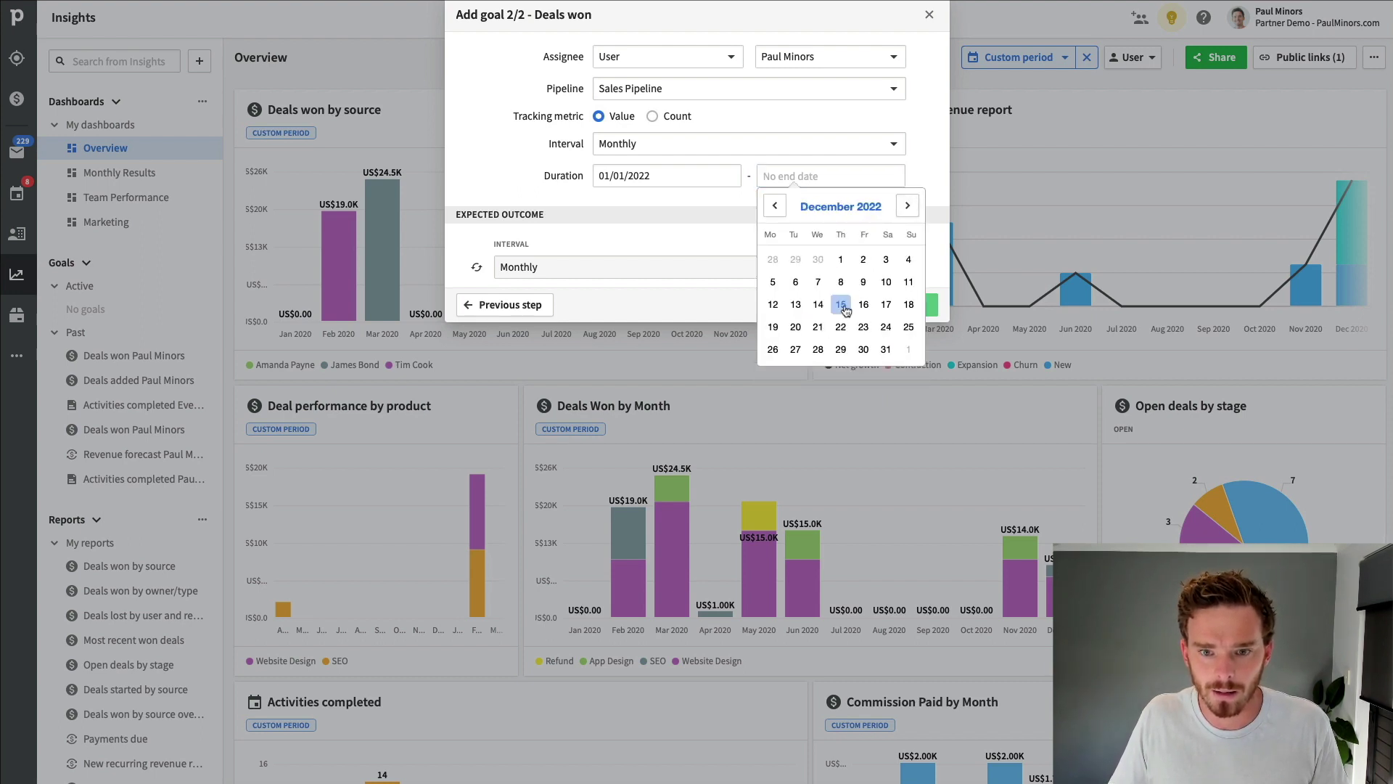
{"action": "left_click", "coordinate": [885, 350]}
{"action": "left_click", "coordinate": [856, 267]}
{"action": "type", "text": "10000"}
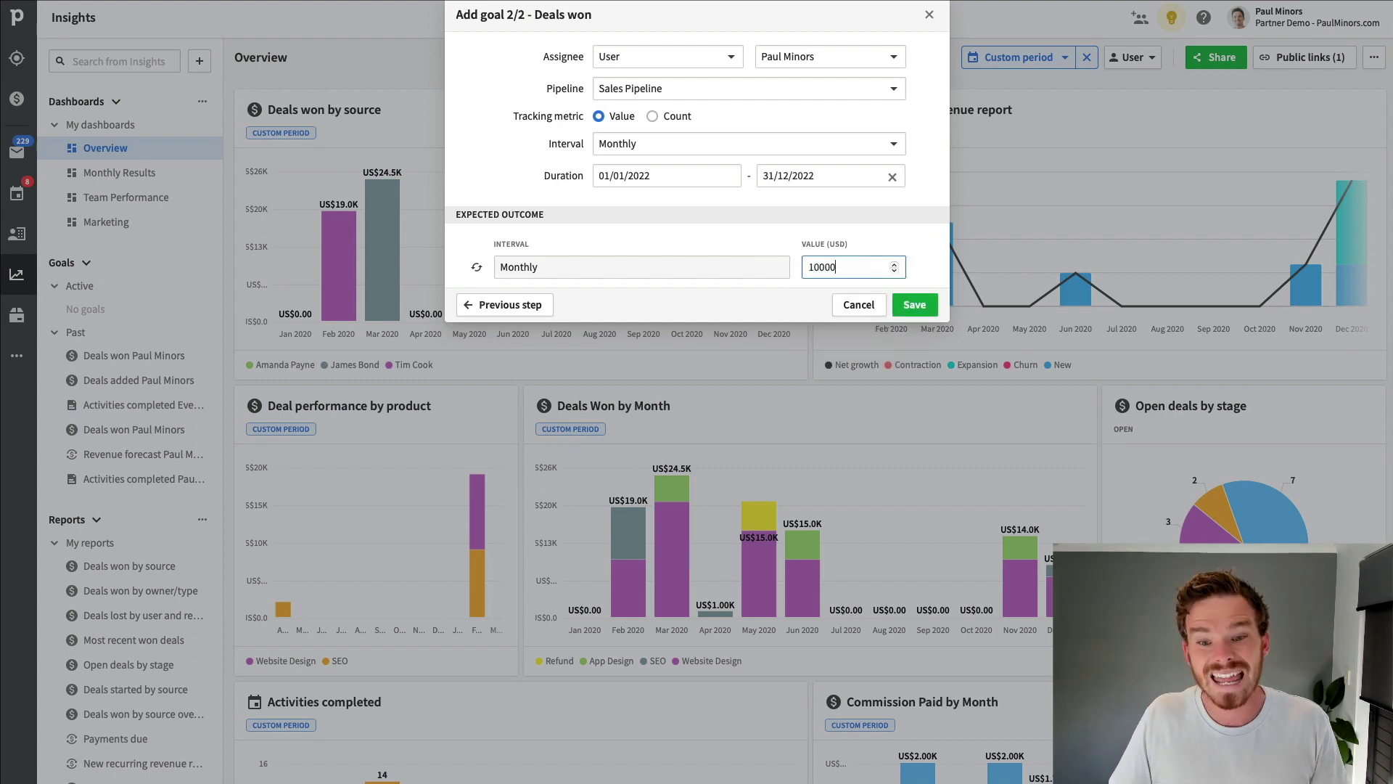
{"action": "left_click", "coordinate": [914, 305]}
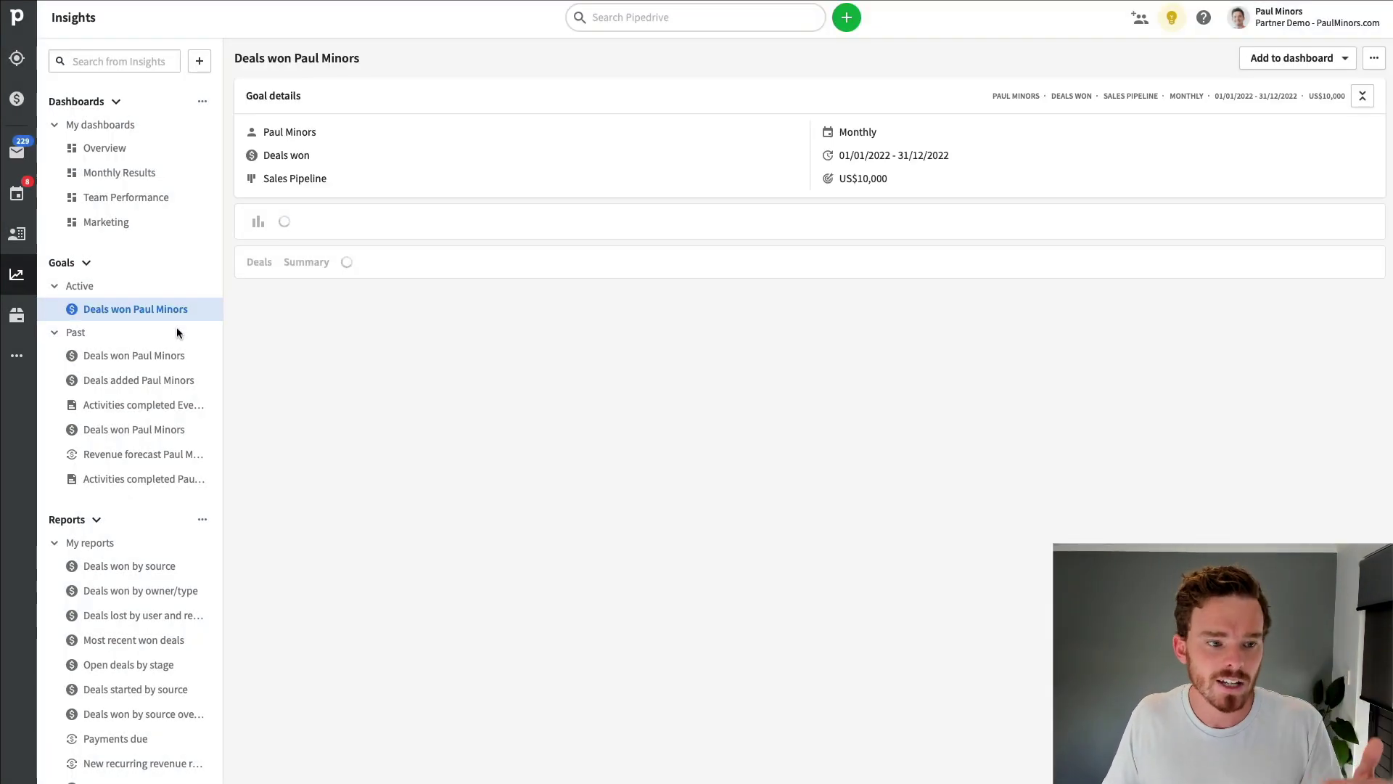
Compare the Mar 2022 and Jan 2022 goal bars: Jan shows US$11.0K against the US$10,000 target.
{"action": "mouse_move", "coordinate": [550, 434]}
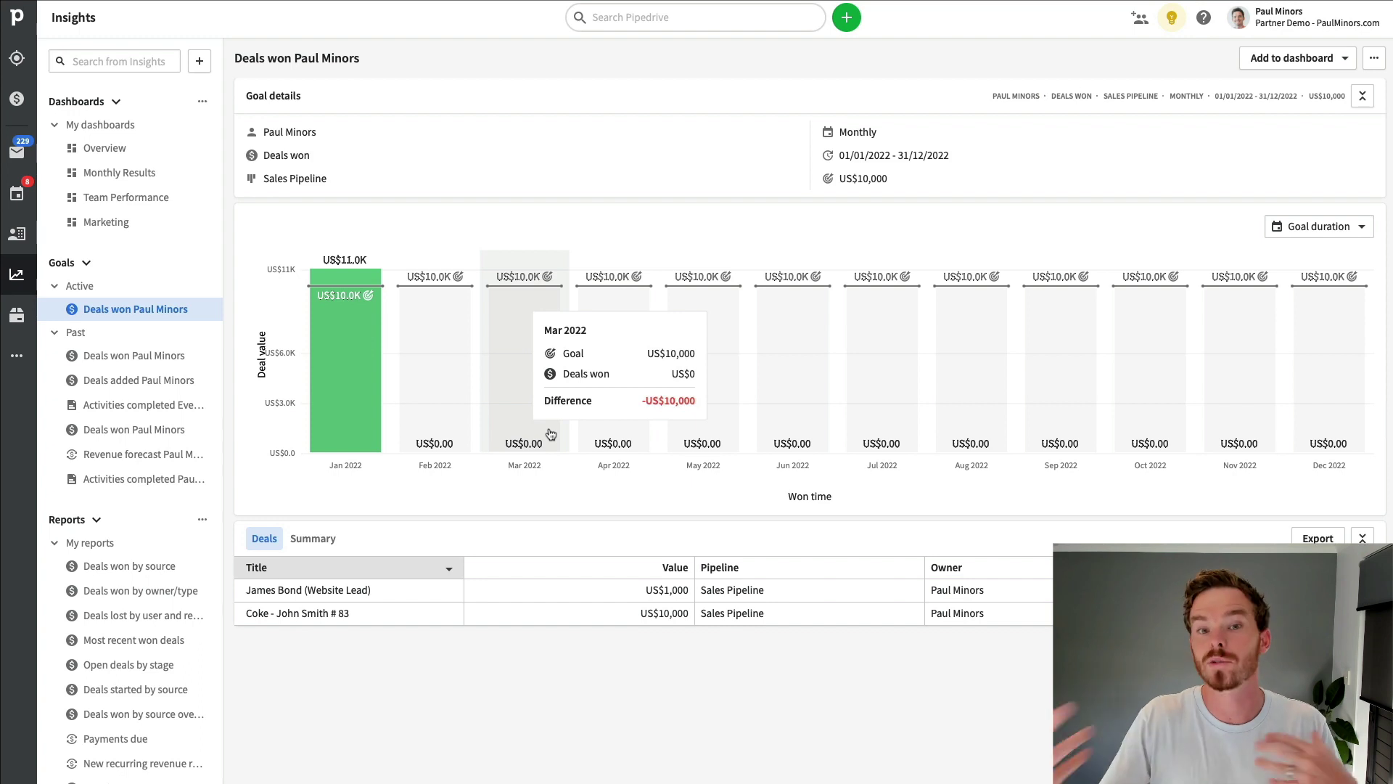
{"action": "mouse_move", "coordinate": [367, 377]}
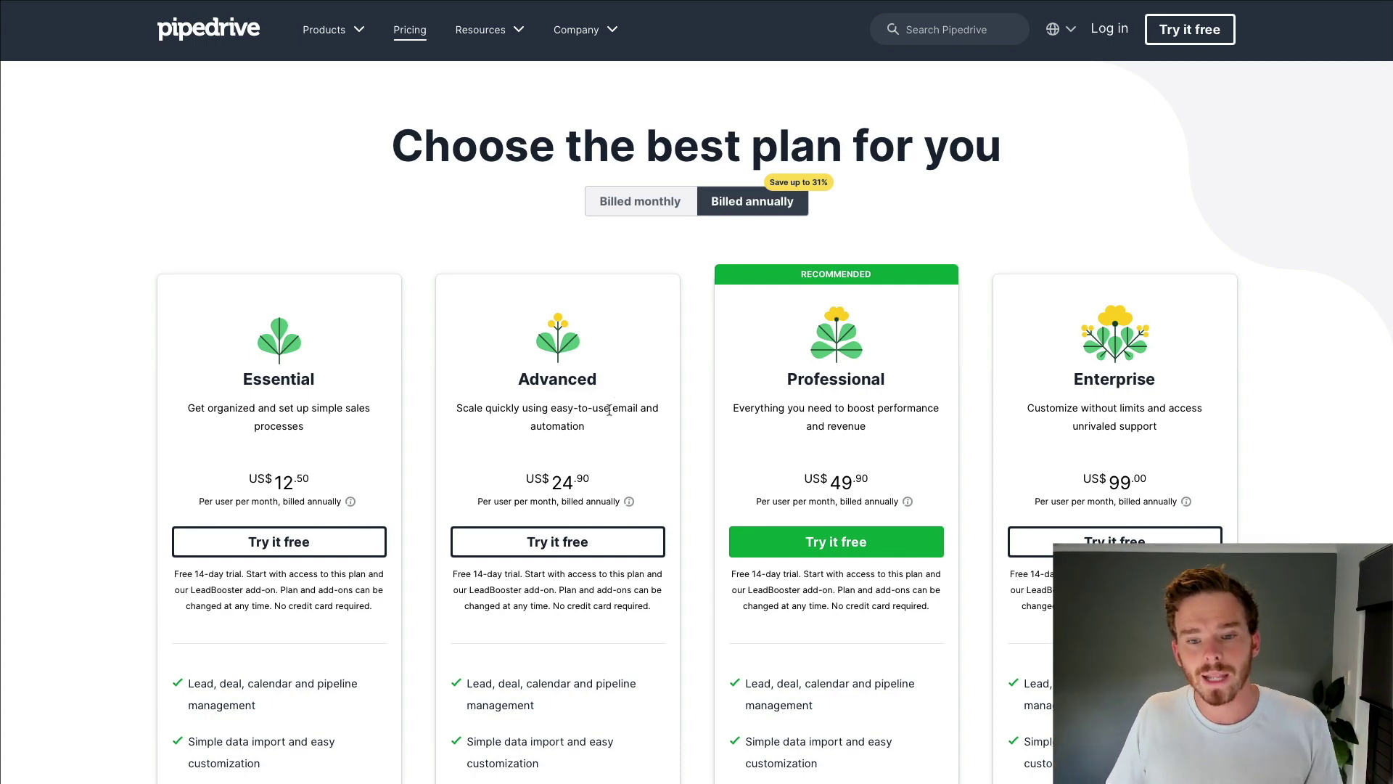
Review the Essential, Advanced, Professional and Enterprise plan cards on the pricing page.
{"action": "scroll", "coordinate": [610, 410], "scroll_direction": "down", "scroll_amount": 2}
{"action": "scroll", "coordinate": [253, 185], "scroll_direction": "down", "scroll_amount": 1}
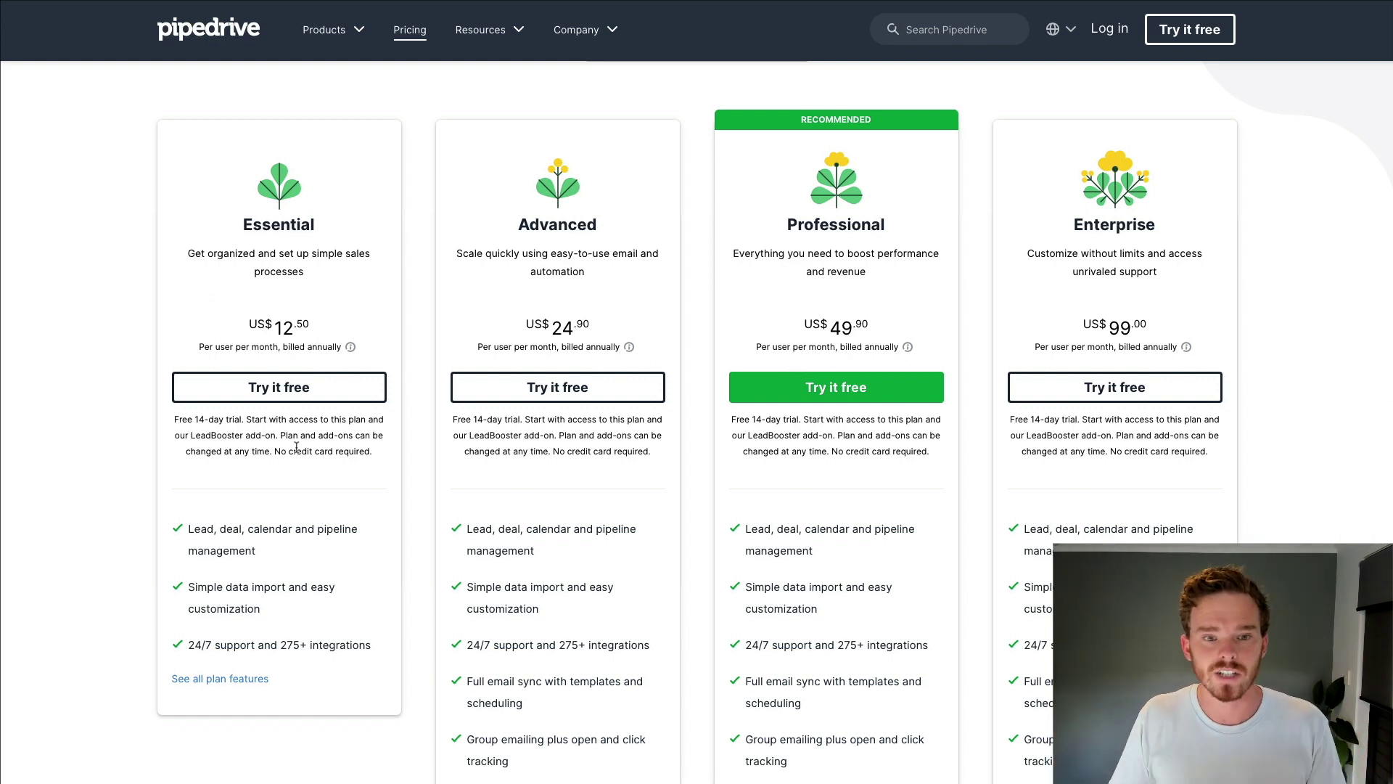
{"action": "scroll", "coordinate": [465, 414], "scroll_direction": "down", "scroll_amount": 1}
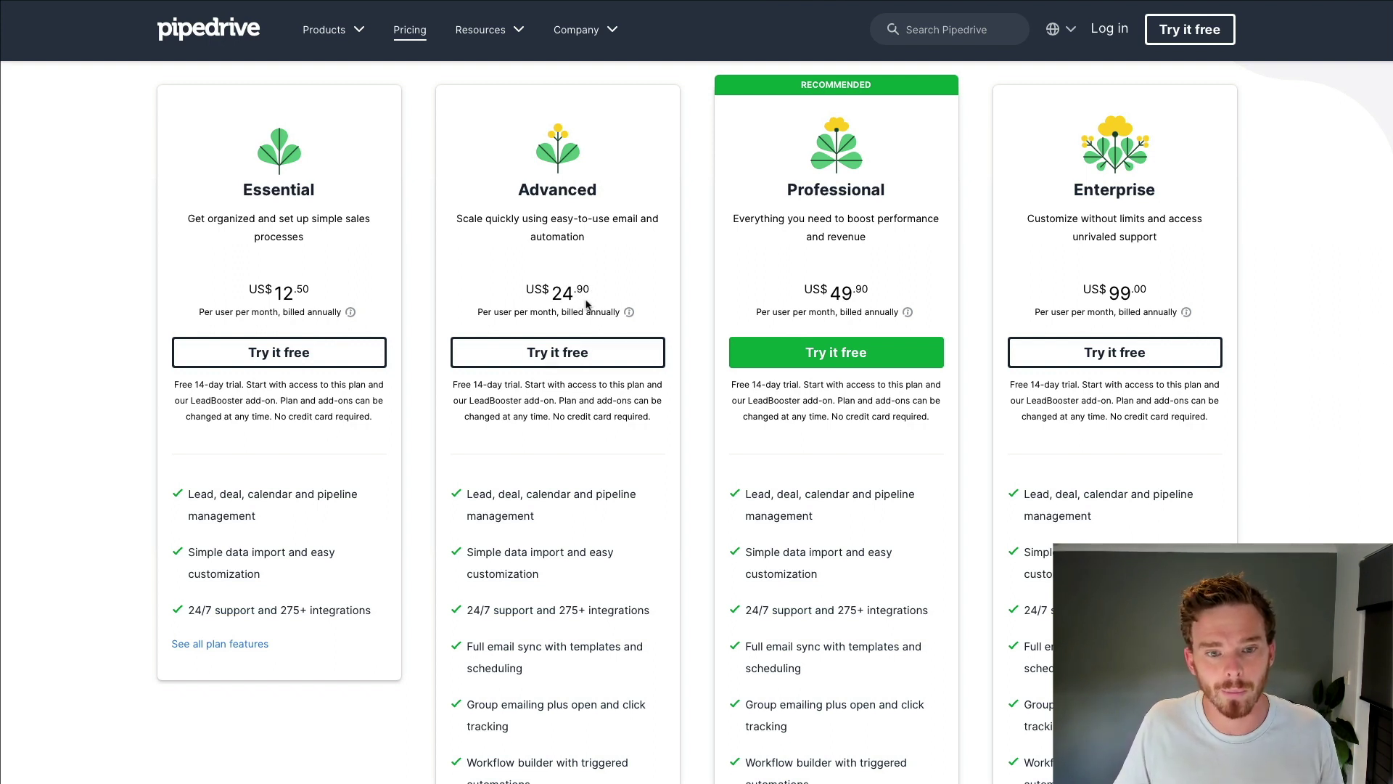
{"action": "scroll", "coordinate": [584, 446], "scroll_direction": "down", "scroll_amount": 3}
{"action": "scroll", "coordinate": [585, 446], "scroll_direction": "up", "scroll_amount": 2}
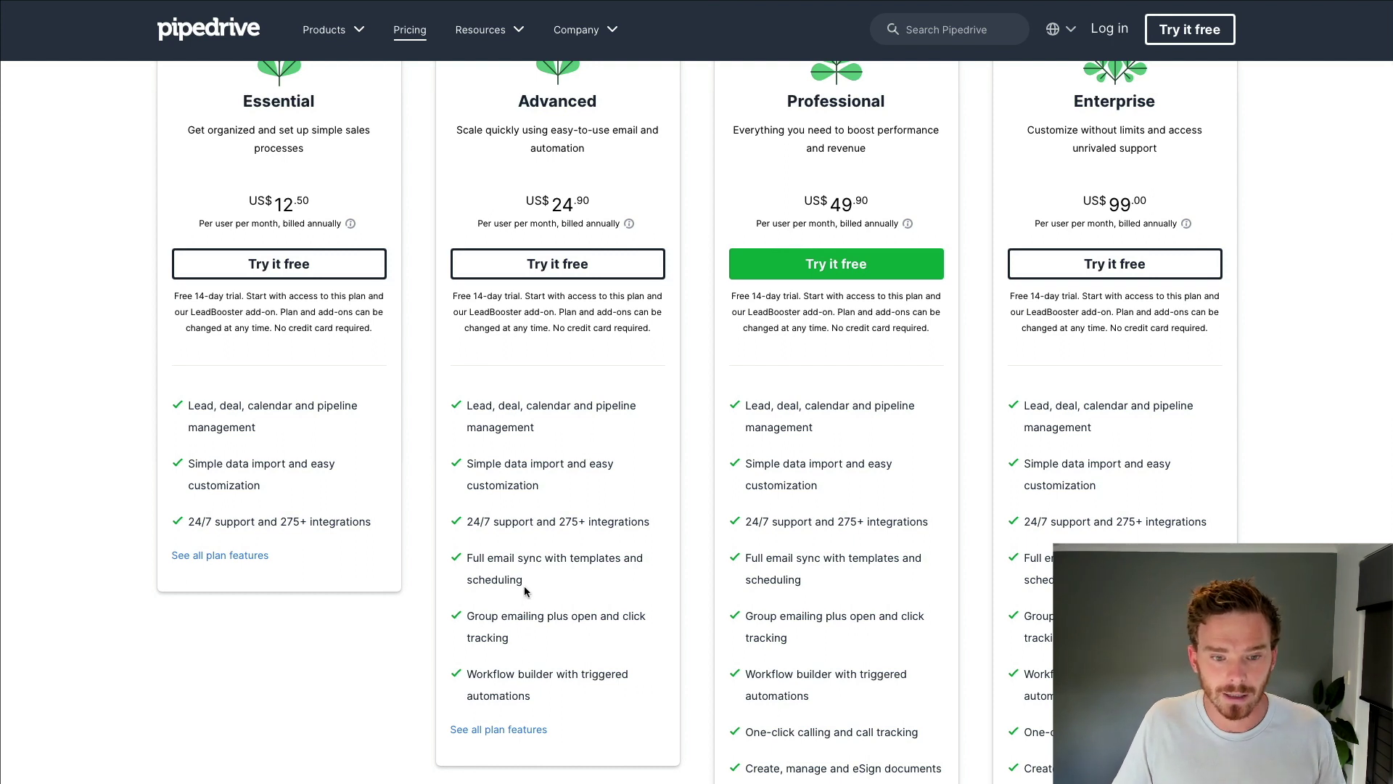
{"action": "scroll", "coordinate": [533, 573], "scroll_direction": "down", "scroll_amount": 1}
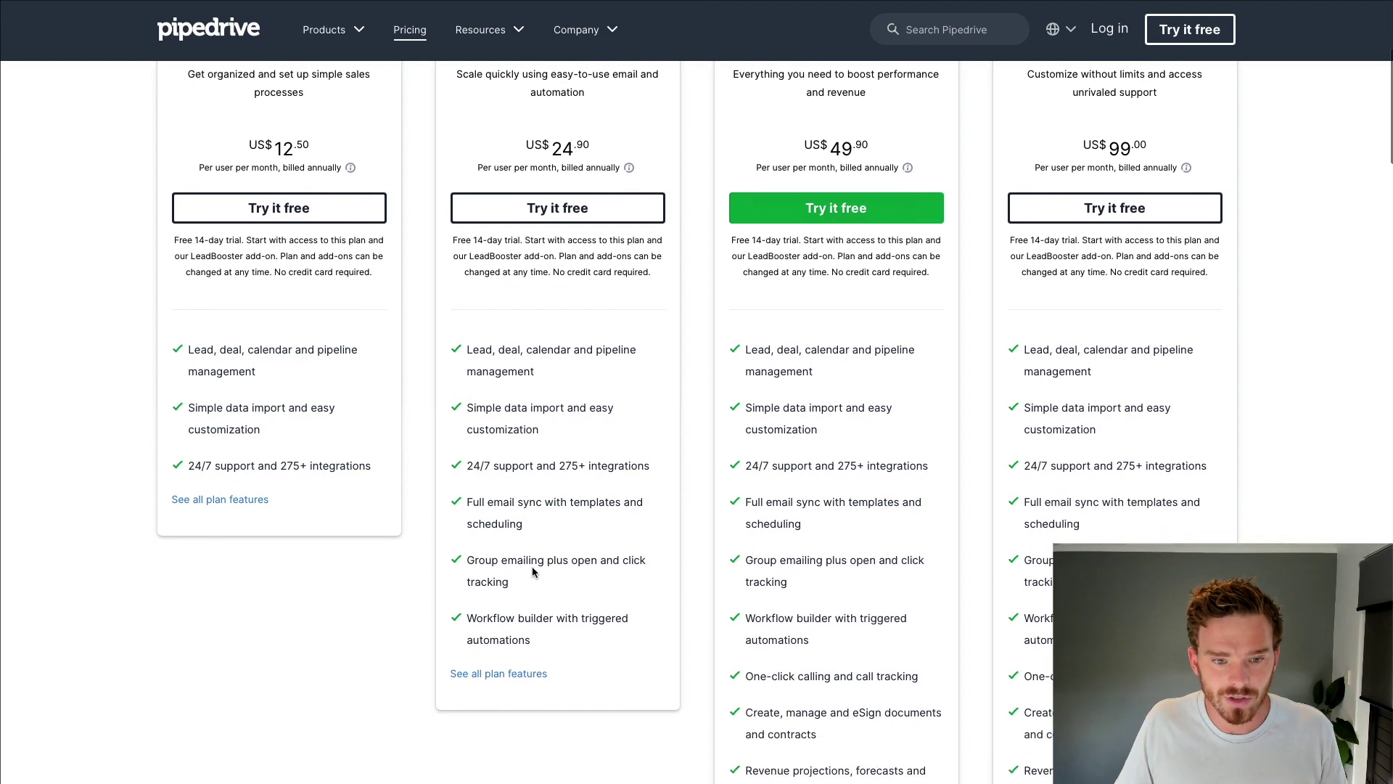
{"action": "scroll", "coordinate": [515, 579], "scroll_direction": "up", "scroll_amount": 3}
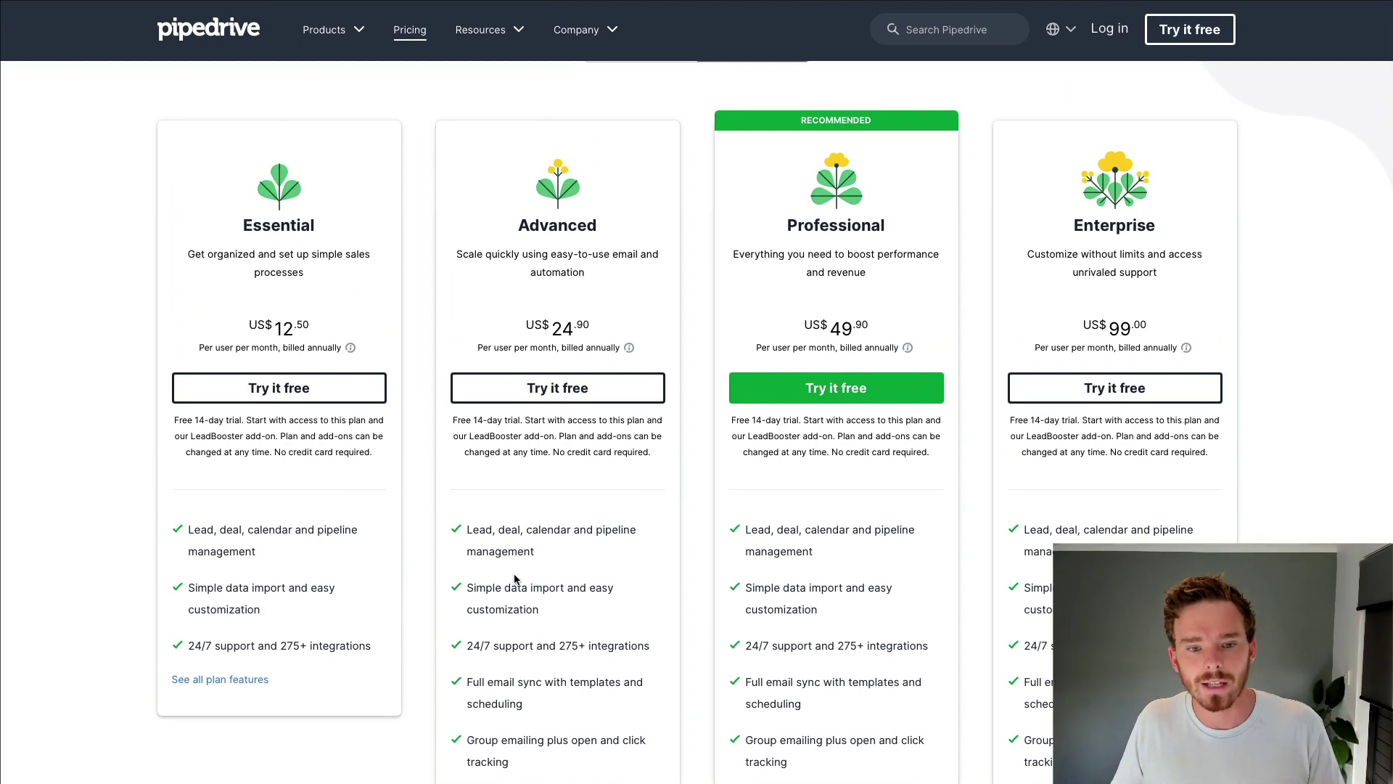
{"action": "scroll", "coordinate": [757, 454], "scroll_direction": "down", "scroll_amount": 1}
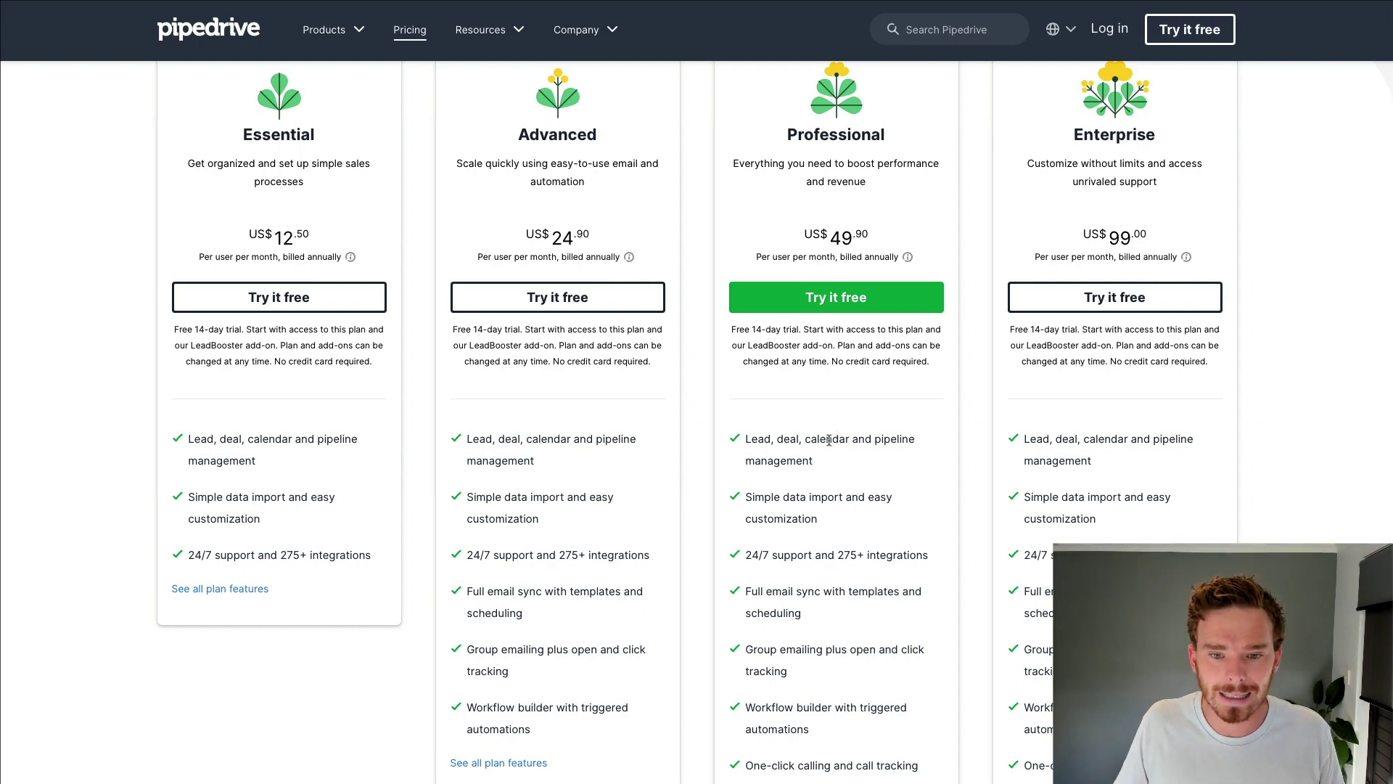
{"action": "scroll", "coordinate": [833, 446], "scroll_direction": "down", "scroll_amount": 2}
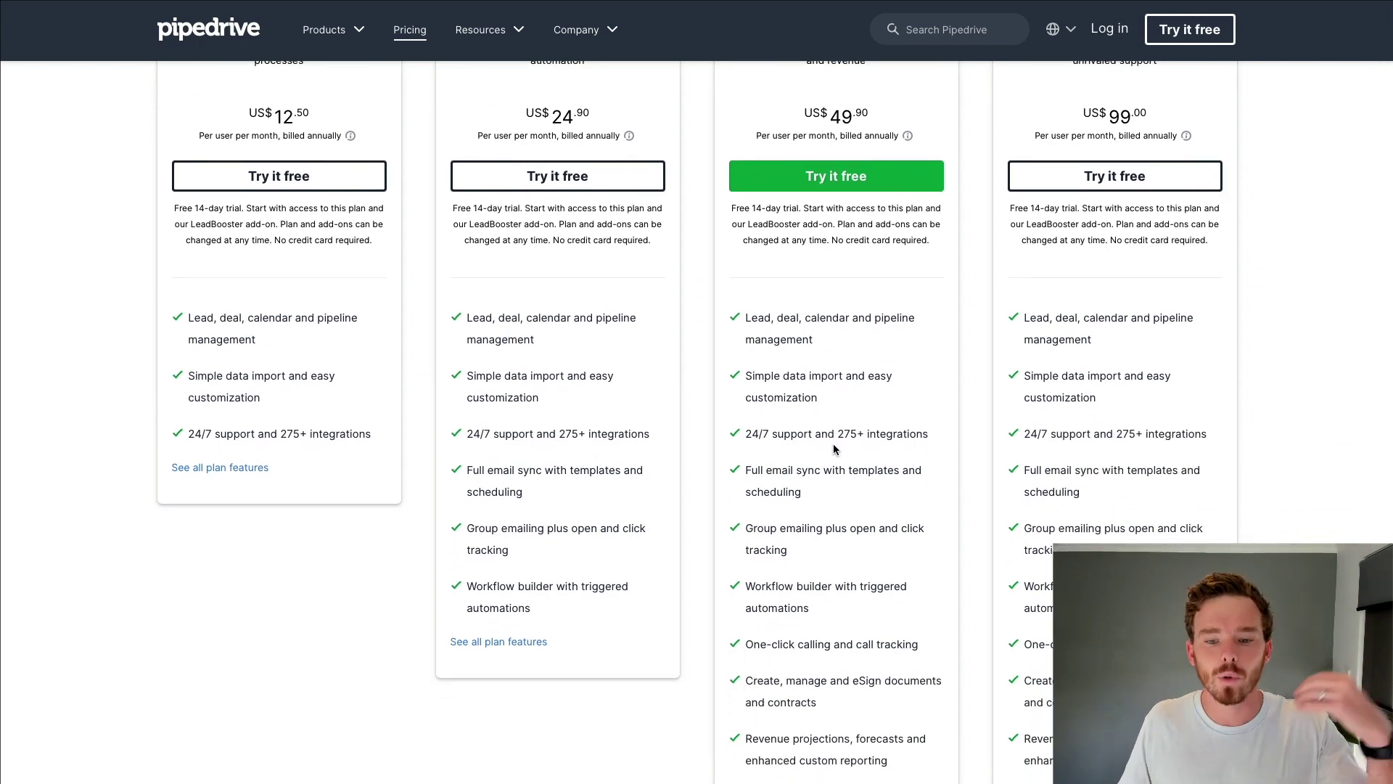
{"action": "scroll", "coordinate": [833, 448], "scroll_direction": "down", "scroll_amount": 2}
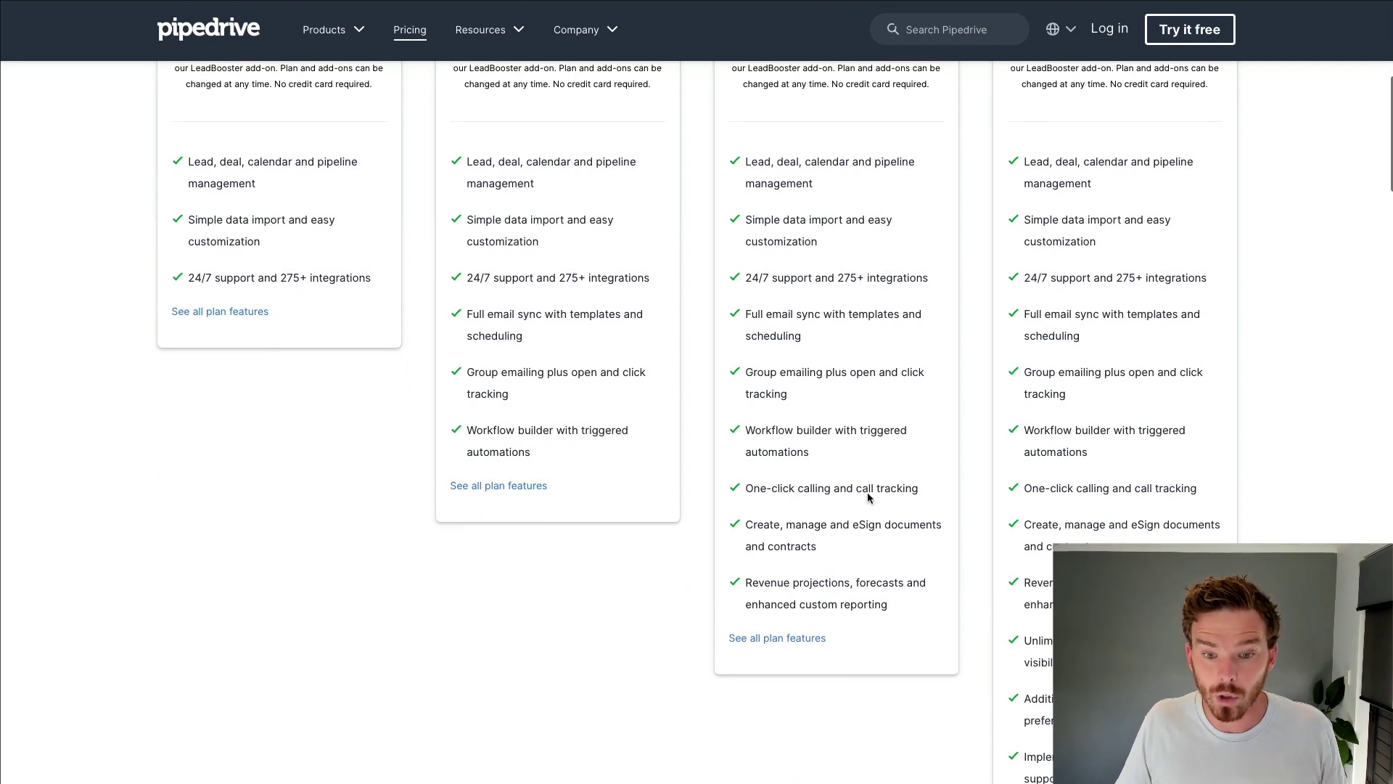
{"action": "scroll", "coordinate": [866, 492], "scroll_direction": "down", "scroll_amount": 1}
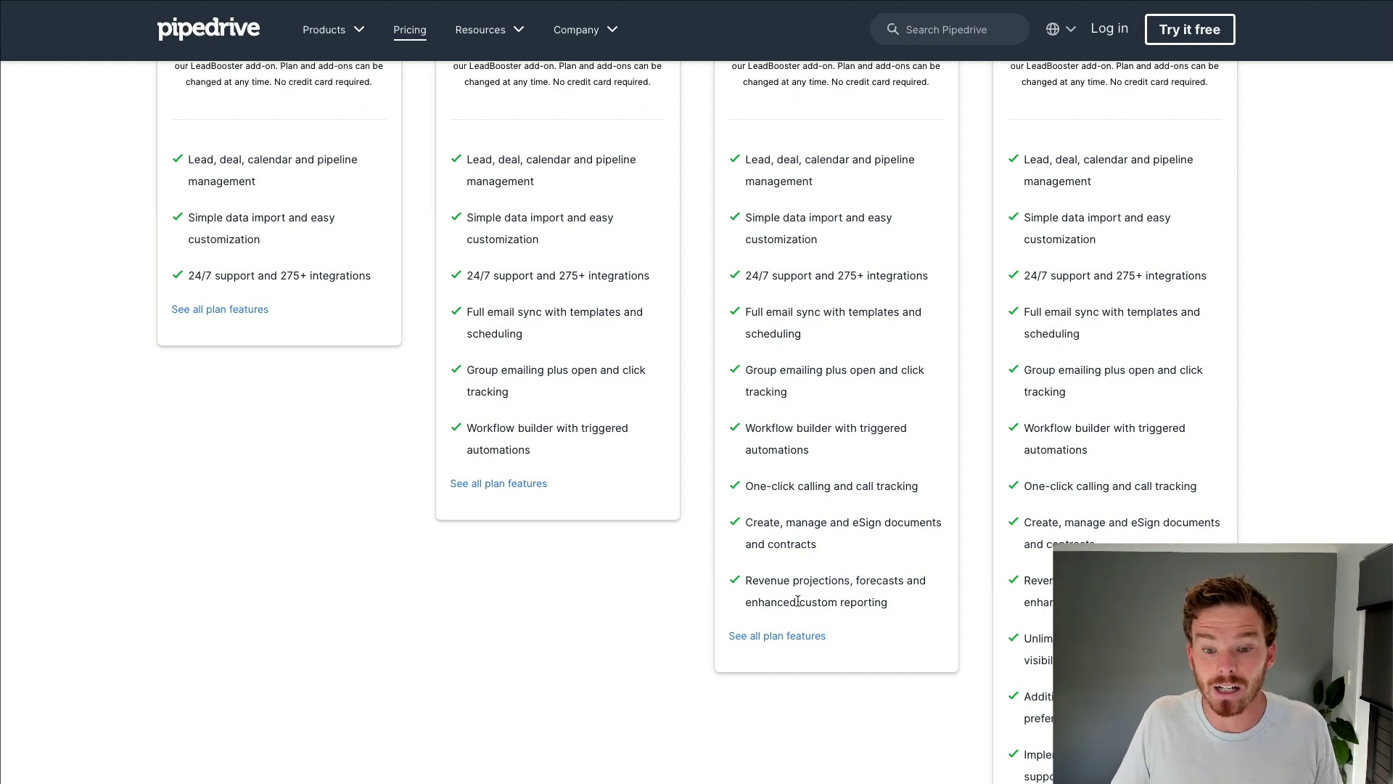
{"action": "scroll", "coordinate": [802, 599], "scroll_direction": "up", "scroll_amount": 1}
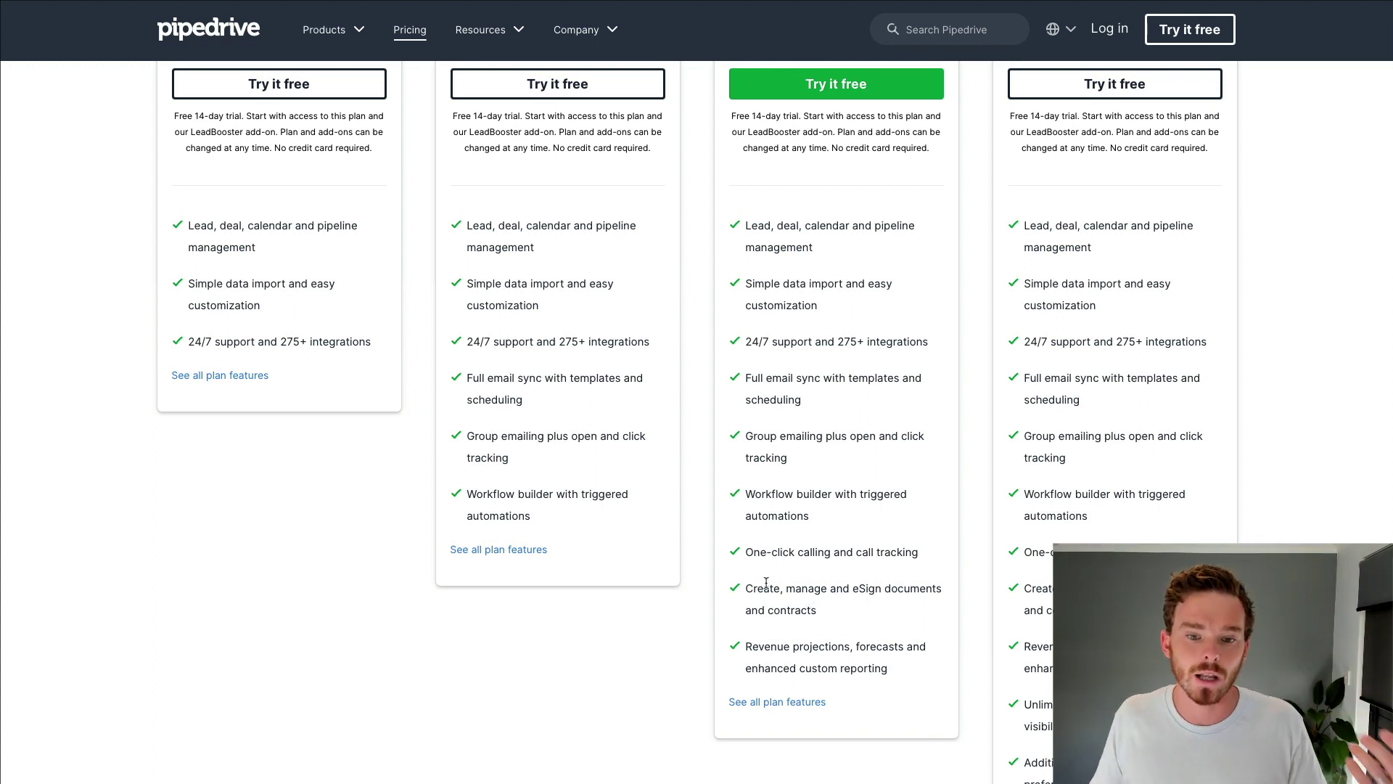
{"action": "scroll", "coordinate": [786, 565], "scroll_direction": "up", "scroll_amount": 3}
{"action": "scroll", "coordinate": [844, 671], "scroll_direction": "down", "scroll_amount": 2}
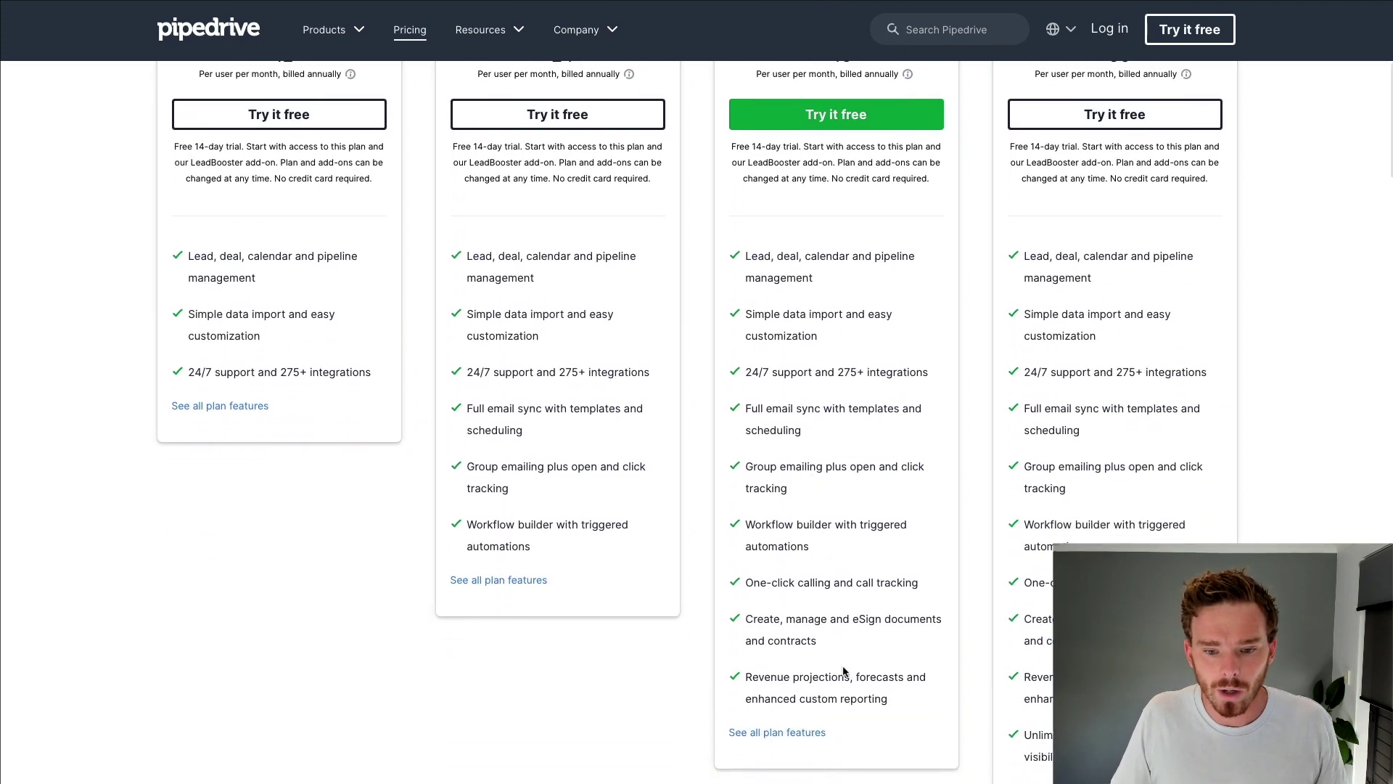
Open the full feature comparison with 'See all plan features' under Professional.
{"action": "left_click", "coordinate": [780, 732]}
{"action": "scroll", "coordinate": [777, 389], "scroll_direction": "down", "scroll_amount": 1}
{"action": "scroll", "coordinate": [779, 363], "scroll_direction": "up", "scroll_amount": 1}
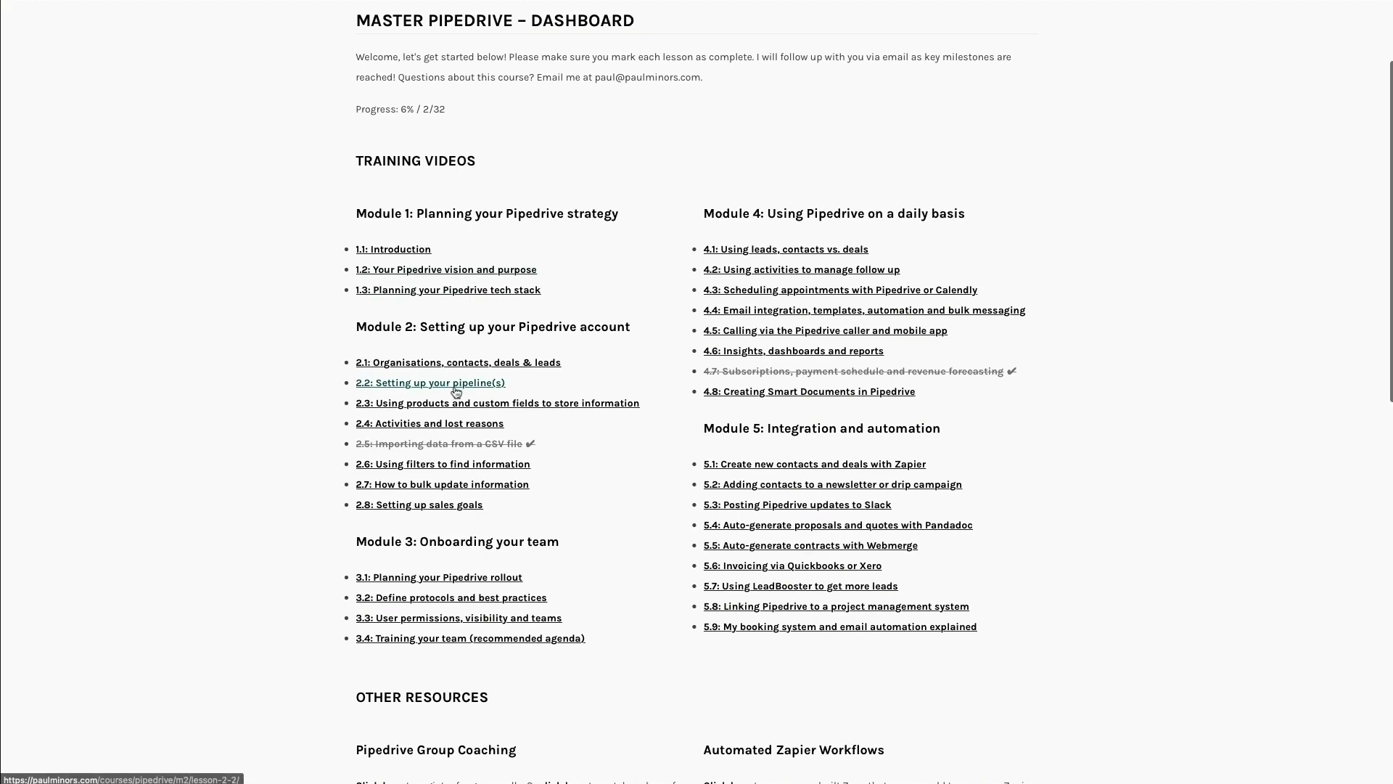
Open lesson 2.2: Setting up your pipeline(s) and start its video.
{"action": "left_click", "coordinate": [456, 383]}
{"action": "left_click", "coordinate": [386, 353]}
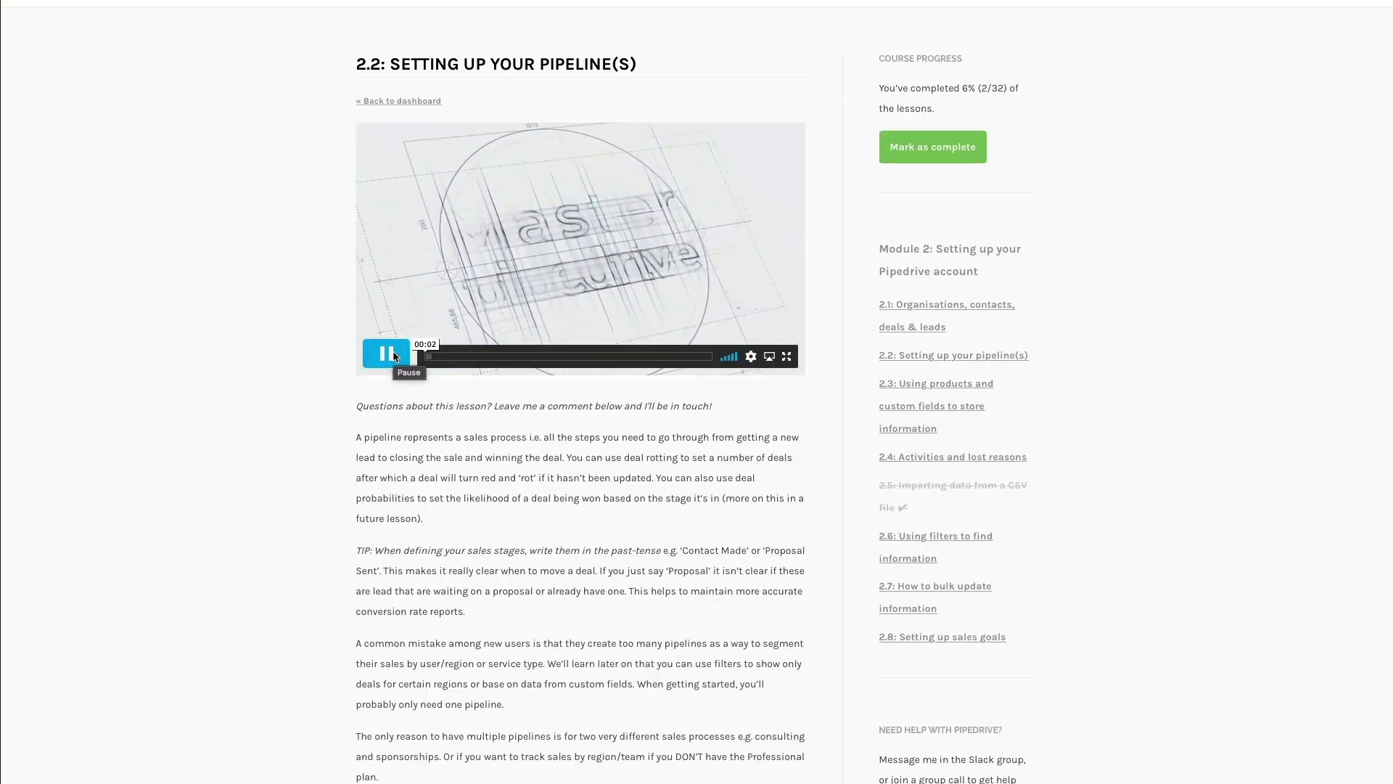